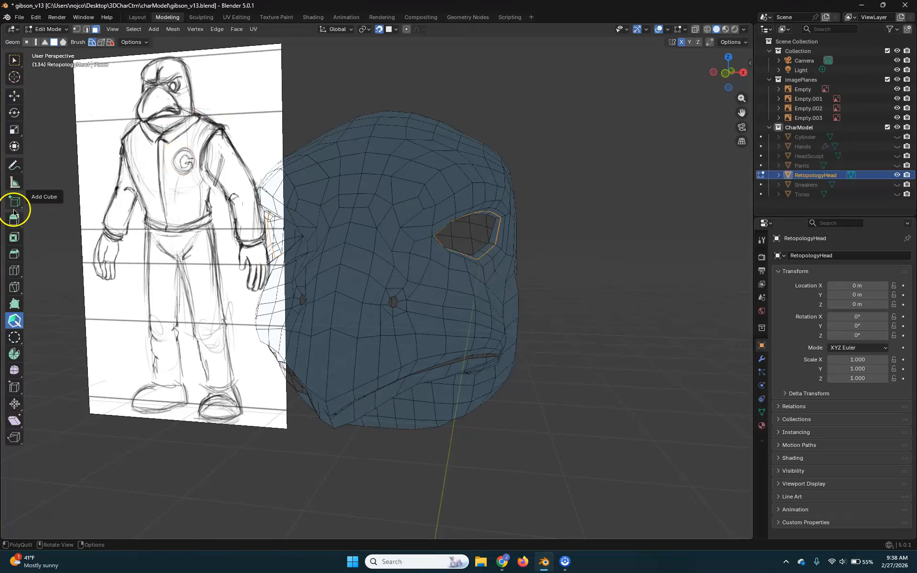
Switch to the selection tool and disable the Retopology shading overlay on the head mesh
click(14, 61)
middle_drag(529, 248, 548, 235)
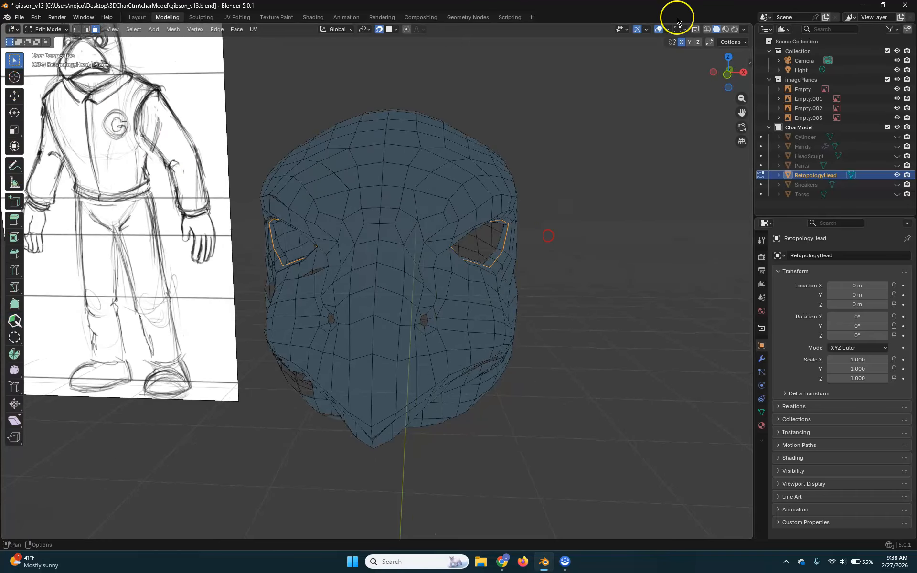
click(686, 29)
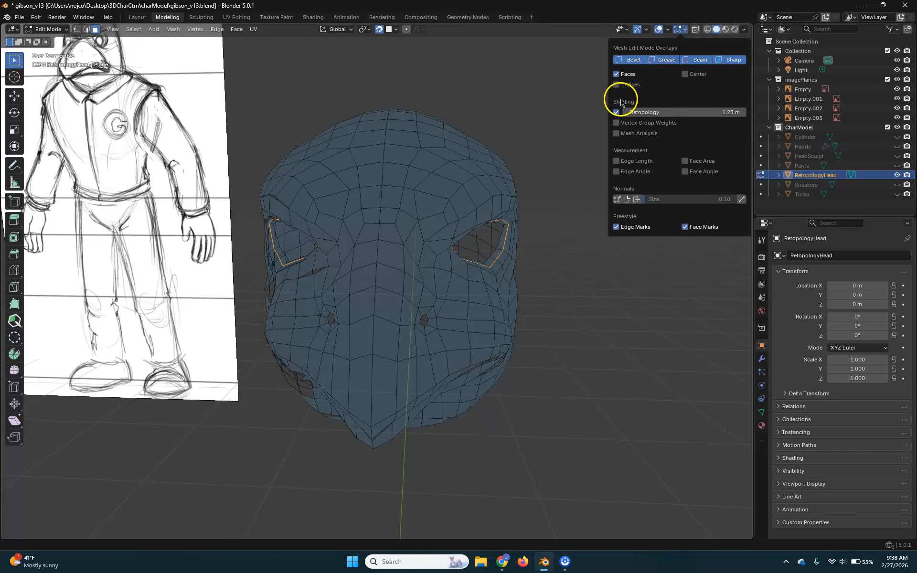
click(616, 113)
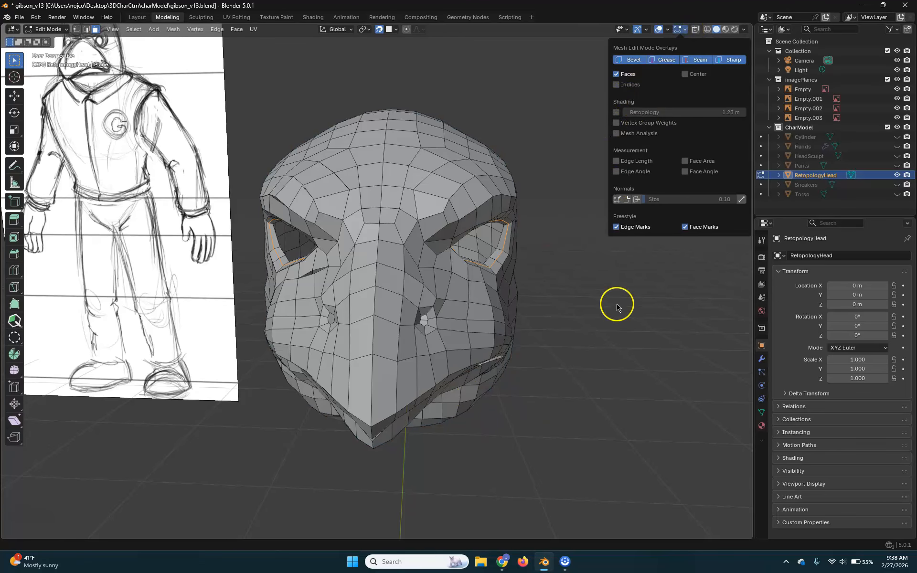
middle_drag(546, 446, 546, 332)
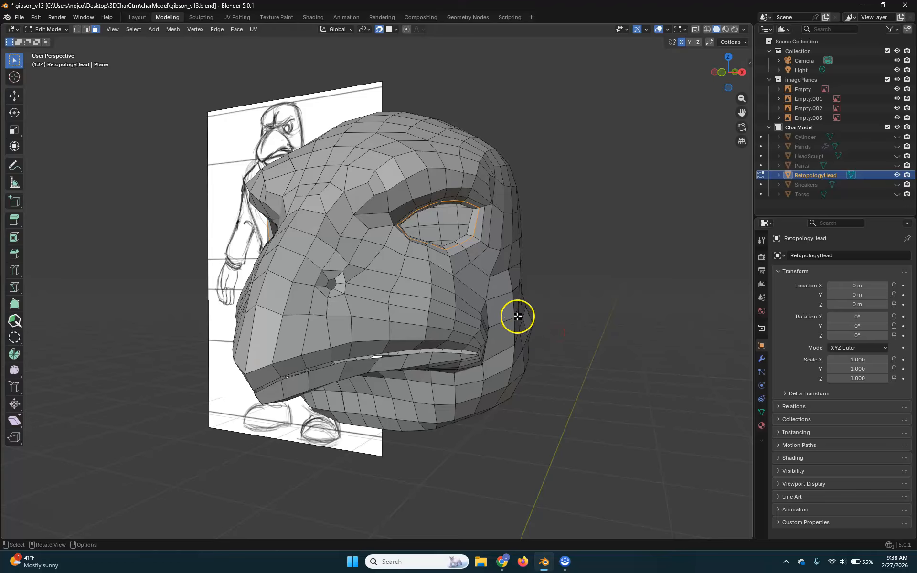
Symmetrize the entire head mesh with the direction +X to -X, and return to Object Mode
key(a)
click(178, 29)
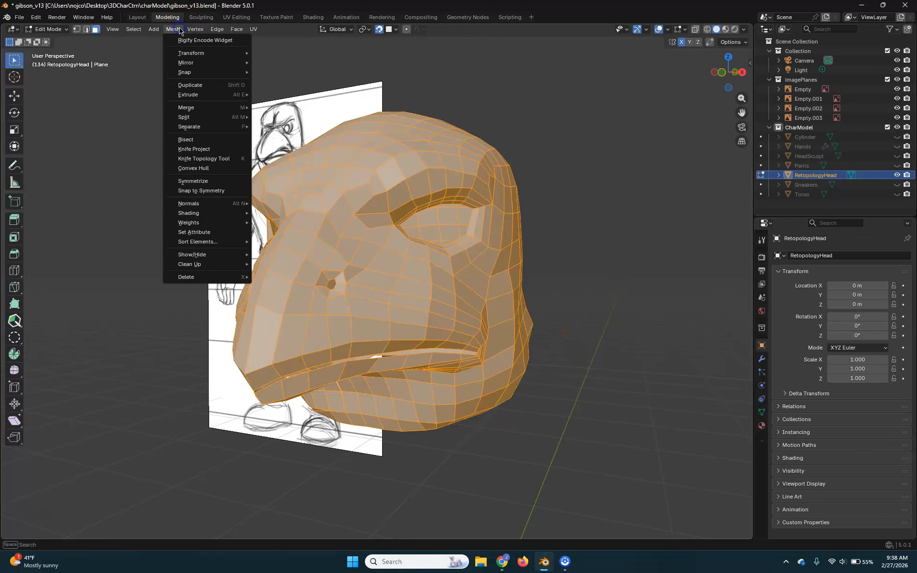
click(193, 181)
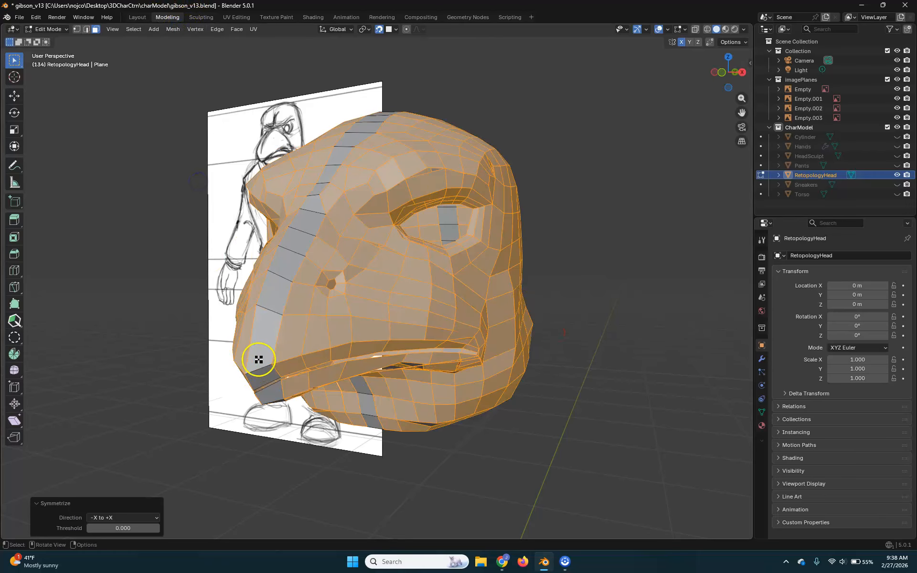
click(128, 518)
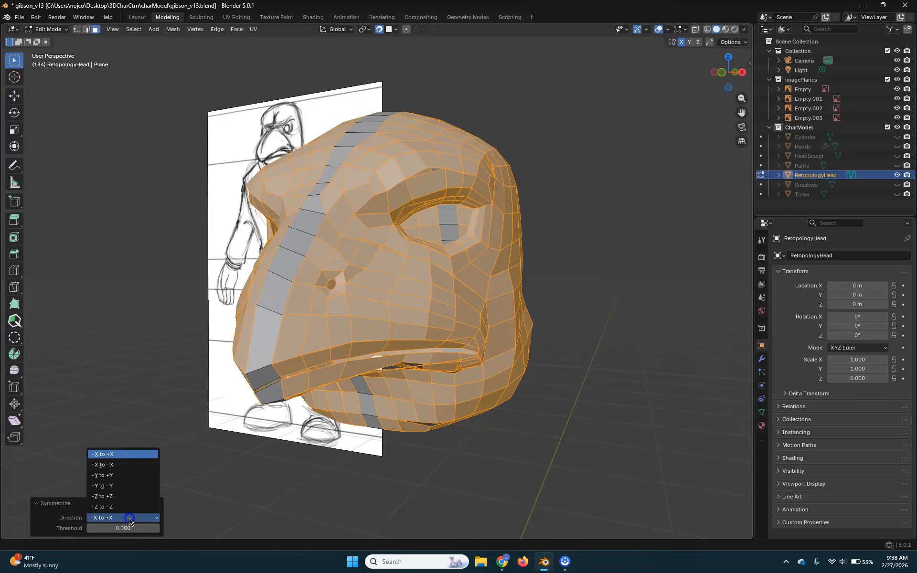
click(119, 466)
middle_drag(522, 368, 553, 344)
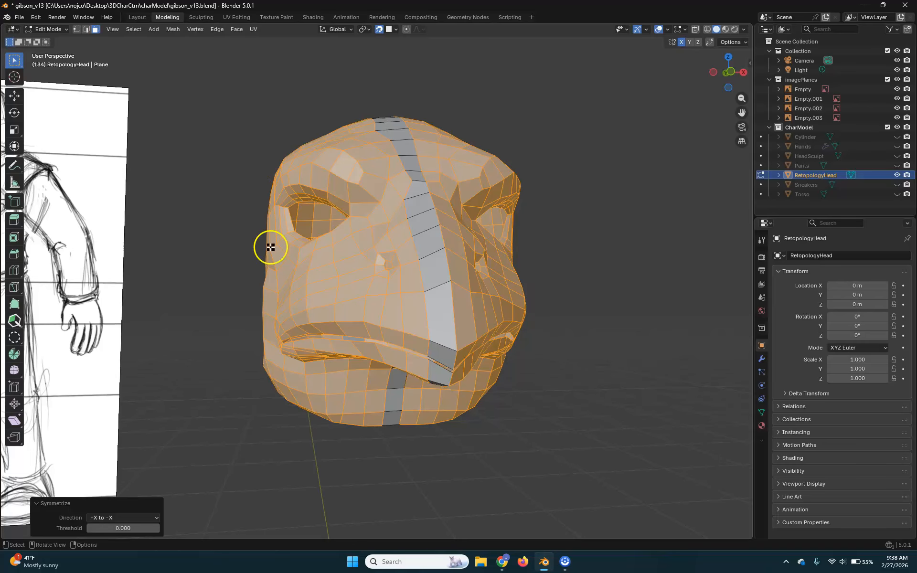
click(566, 352)
middle_drag(628, 274, 586, 288)
key(Tab)
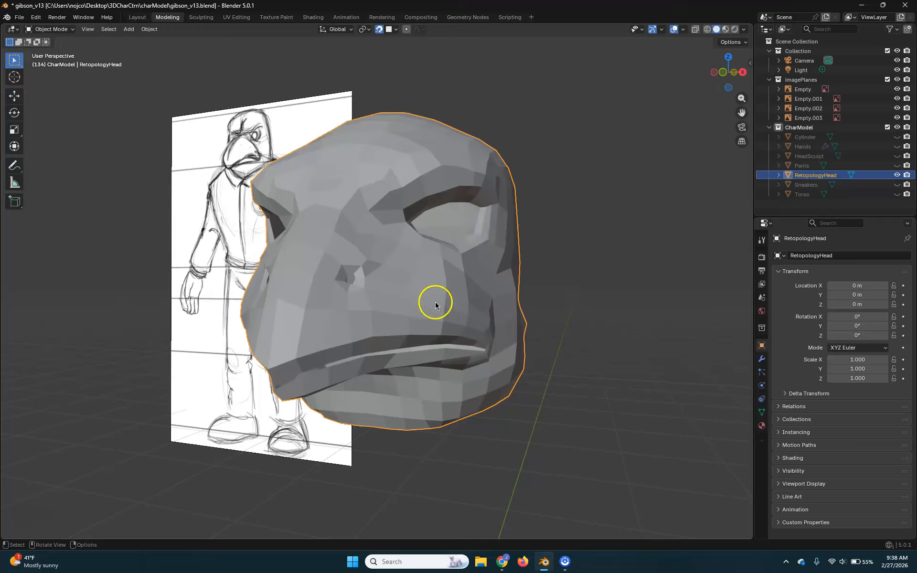
Deselect the head and add a UV sphere with 32 segments, 16 rings and a 1 m radius at the world origin
click(594, 273)
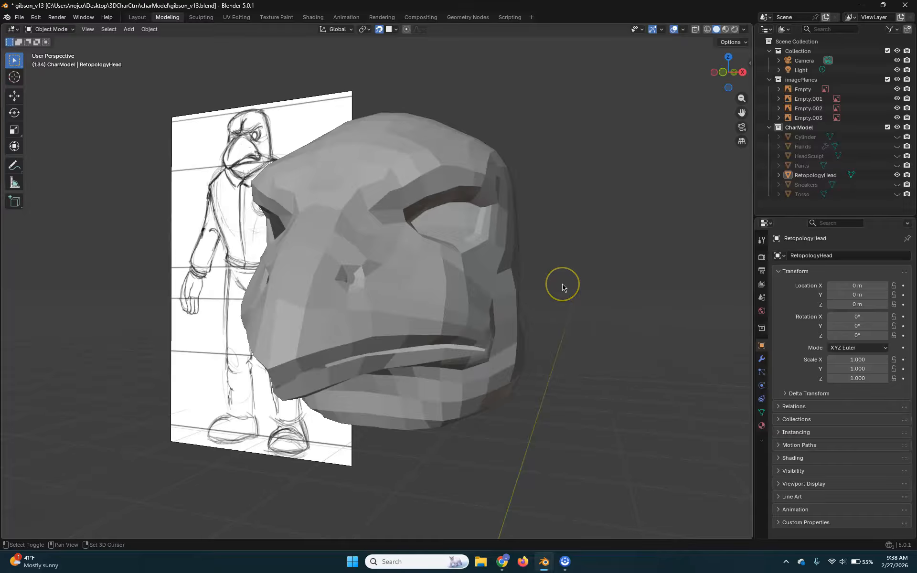
key(shift+a)
mouse_move(554, 296)
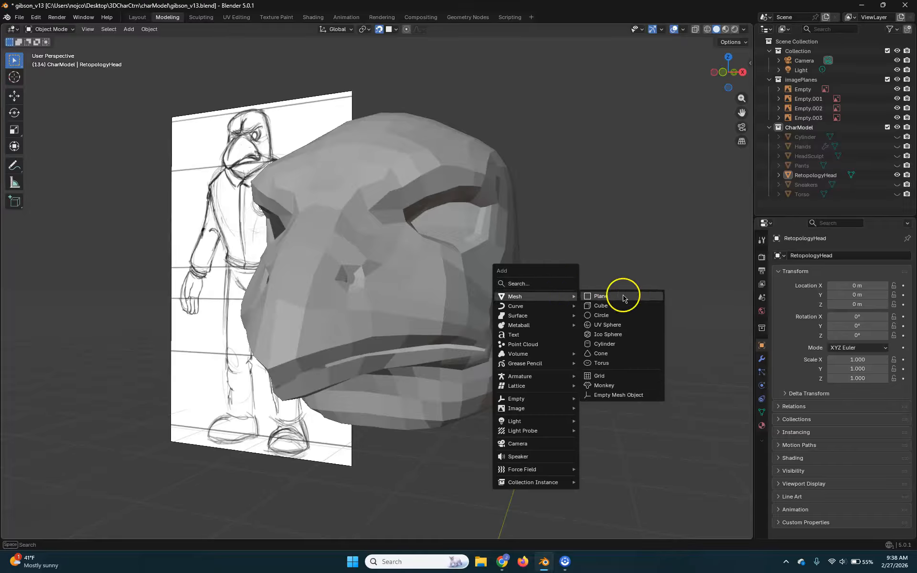
click(623, 325)
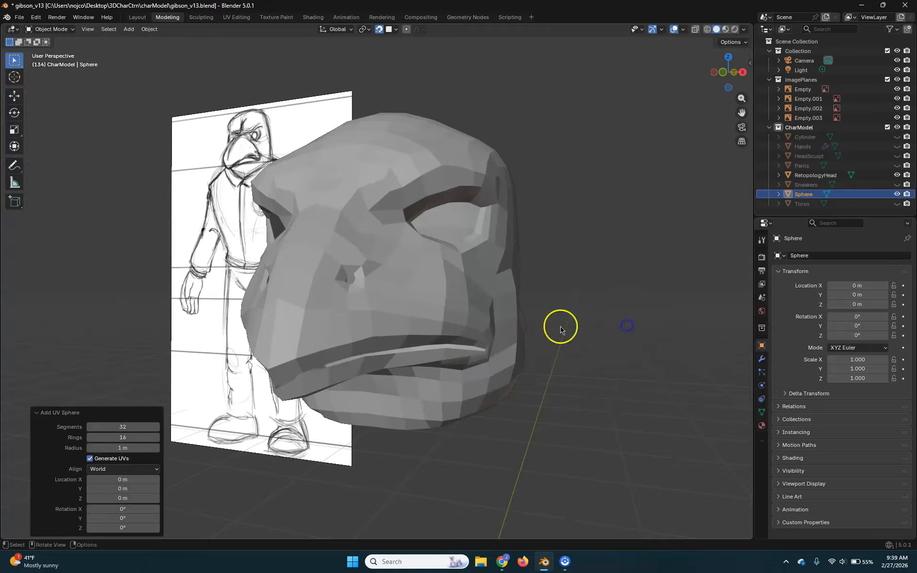
scroll(409, 380, down, 5)
shift+middle_drag(412, 392, 421, 164)
mouse_move(495, 306)
middle_down()
mouse_move(457, 367)
mouse_move(449, 313)
mouse_move(381, 321)
mouse_move(401, 325)
mouse_move(413, 364)
mouse_move(409, 356)
middle_up()
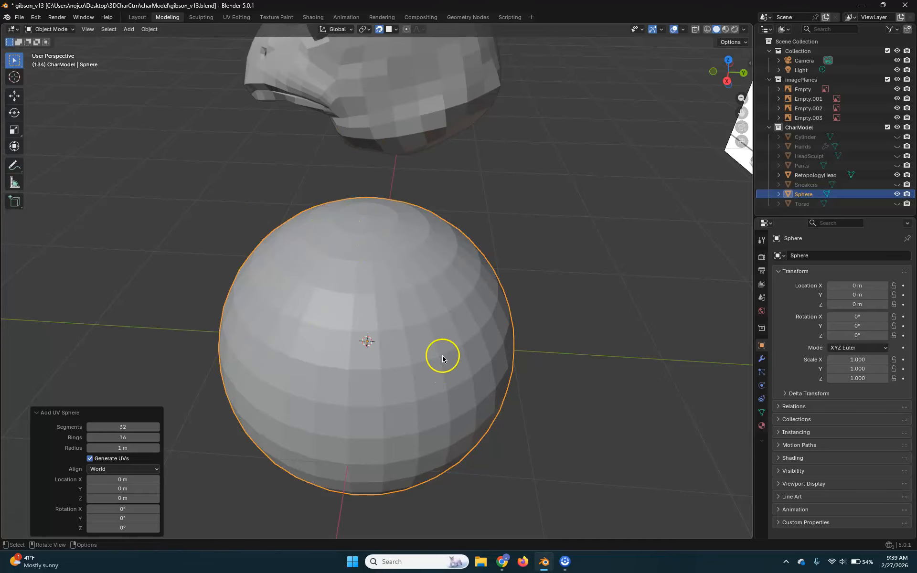
Rotate the new sphere 90° about the global X axis so its pole faces forward
middle_drag(414, 319, 433, 363)
scroll(443, 377, down, 2)
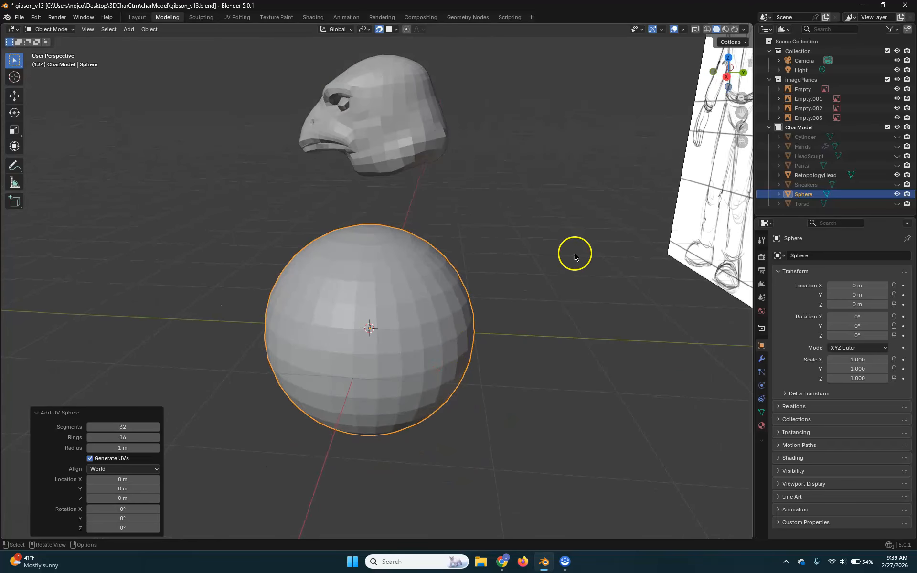
key(r)
key(x)
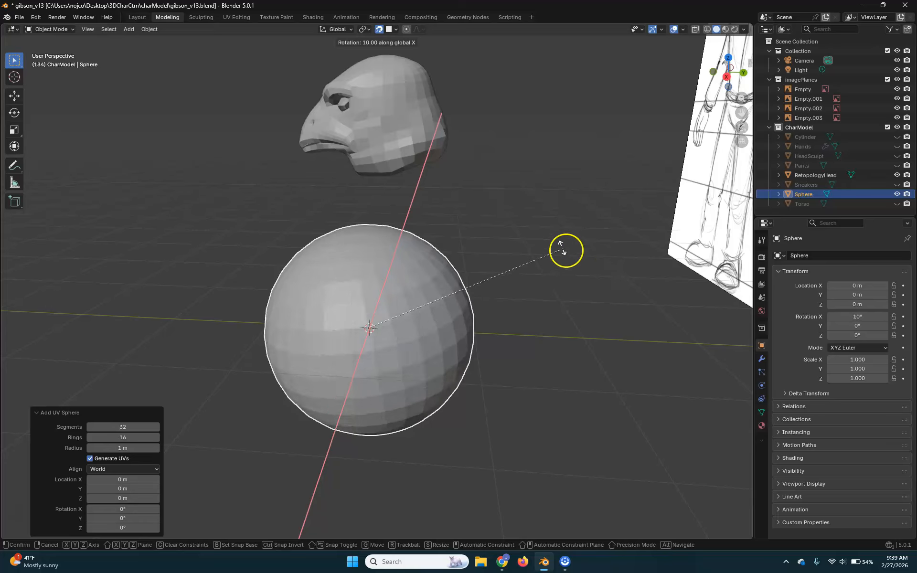
click(338, 205)
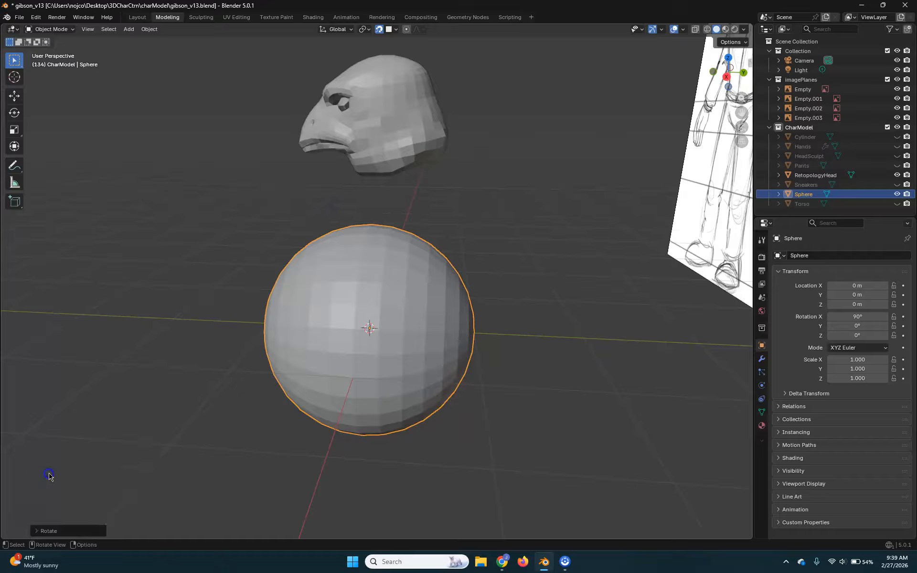
In front view, move the sphere up to the head's +X eye socket and scale it down to about 0.098
mouse_move(465, 400)
middle_down()
mouse_move(576, 374)
mouse_move(528, 348)
mouse_move(549, 358)
mouse_move(536, 357)
mouse_move(530, 335)
middle_up()
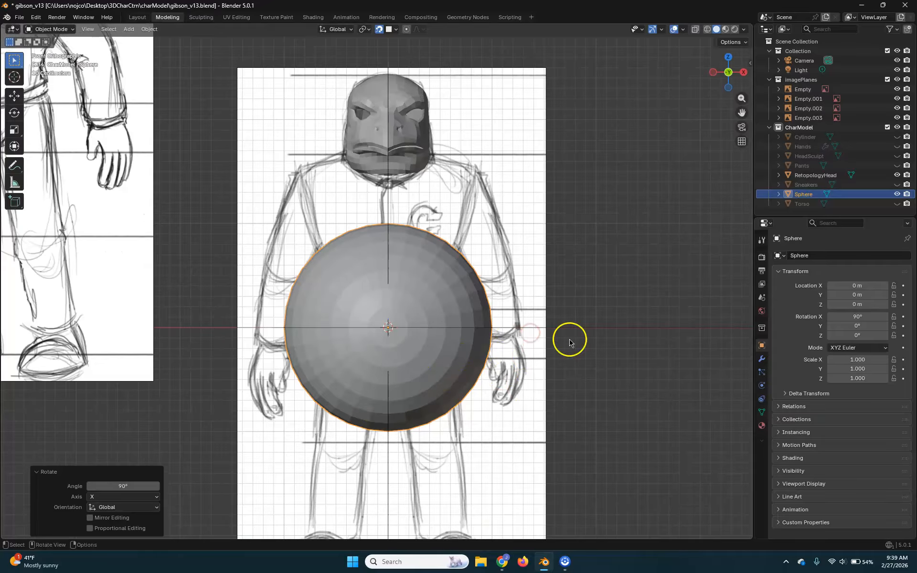
shift+middle_drag(477, 319, 479, 370)
scroll(470, 377, up, 2)
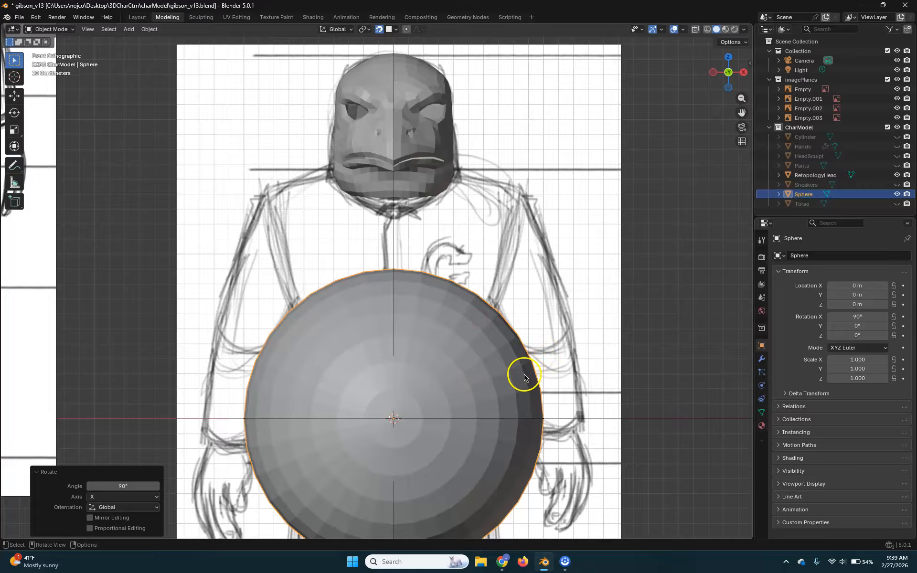
key(g)
click(571, 71)
shift+middle_drag(544, 200, 528, 282)
key(s)
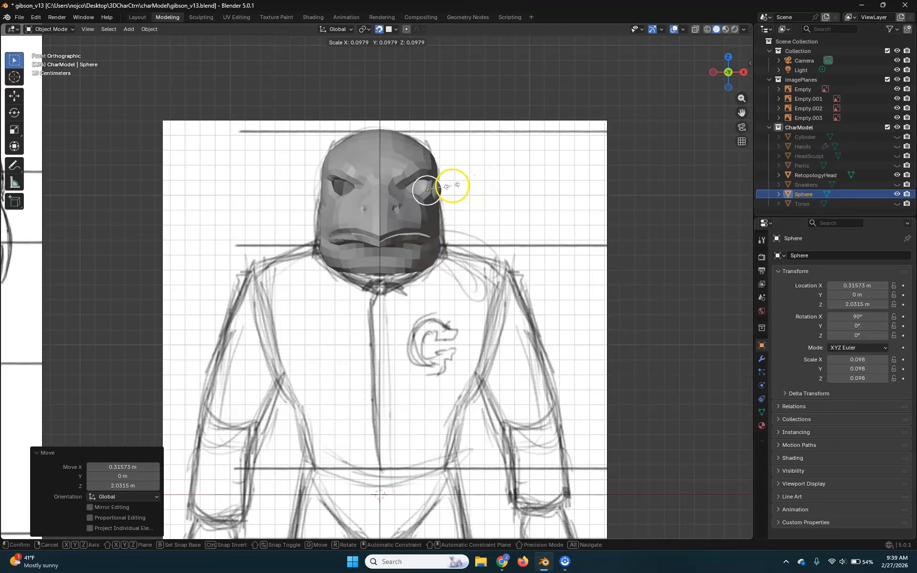
click(452, 185)
Center the sphere on the eye socket in front view at about X 0.246 m, Z 2.046 m, and enlarge it to scale 0.113
scroll(479, 276, up, 3)
shift+middle_drag(538, 165, 535, 231)
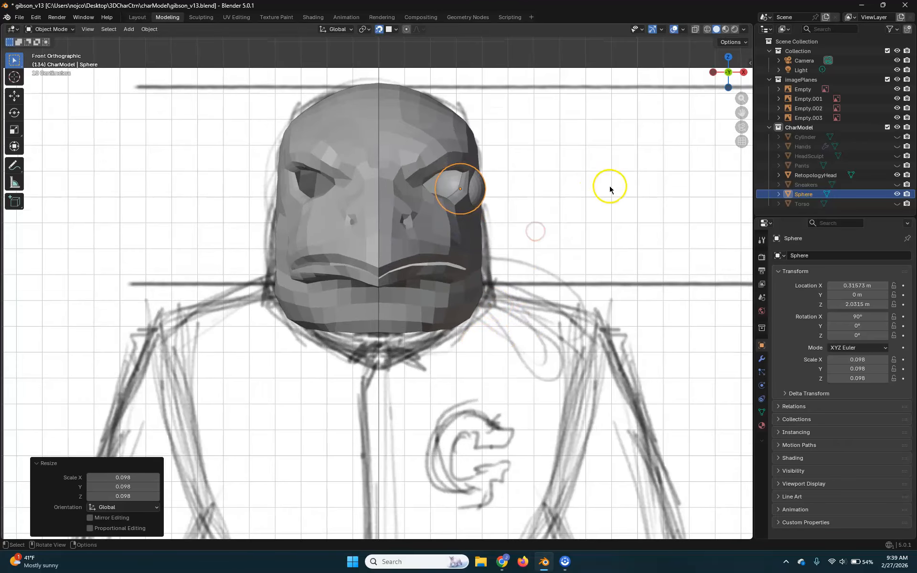
key(g)
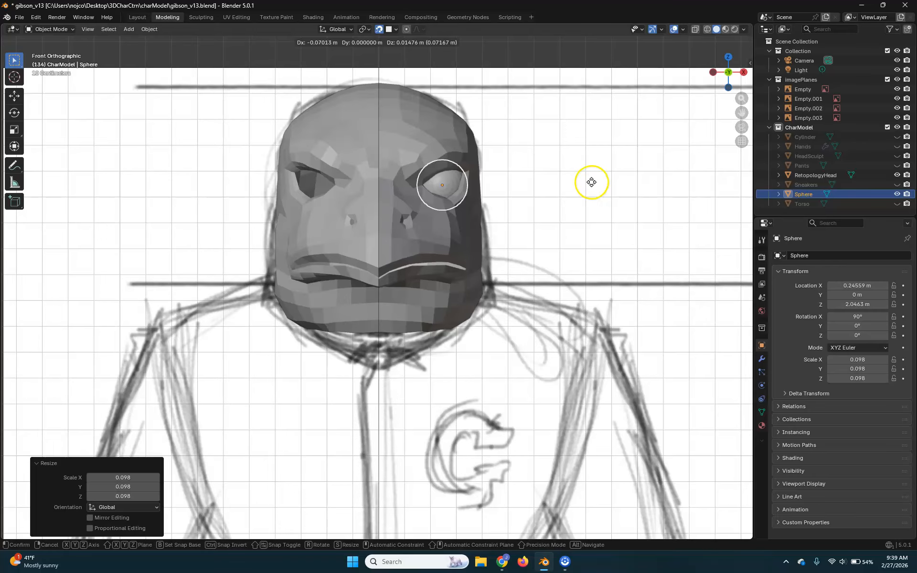
click(592, 182)
key(s)
click(609, 186)
In right side view, move the sphere forward about 0.14 m along -Y into the eye socket
middle_drag(490, 294, 443, 286)
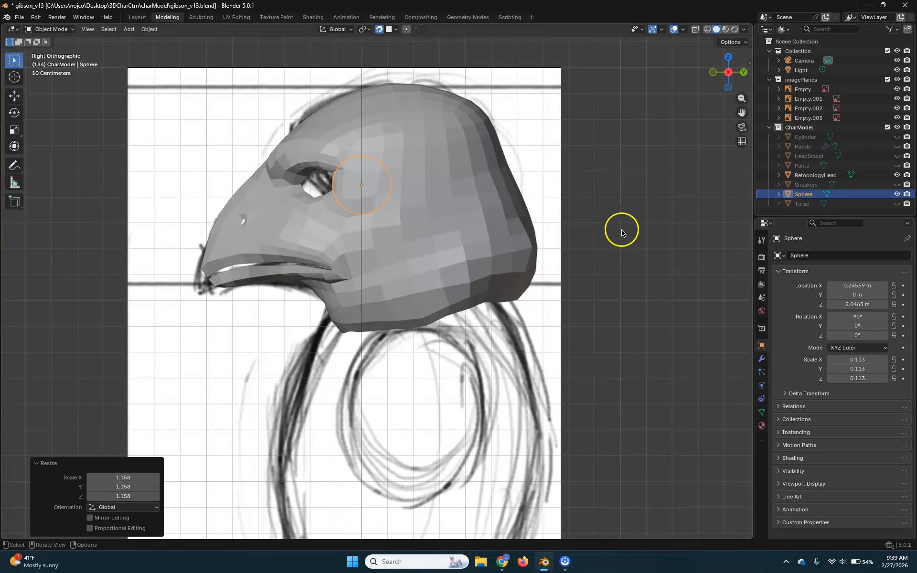
key(g)
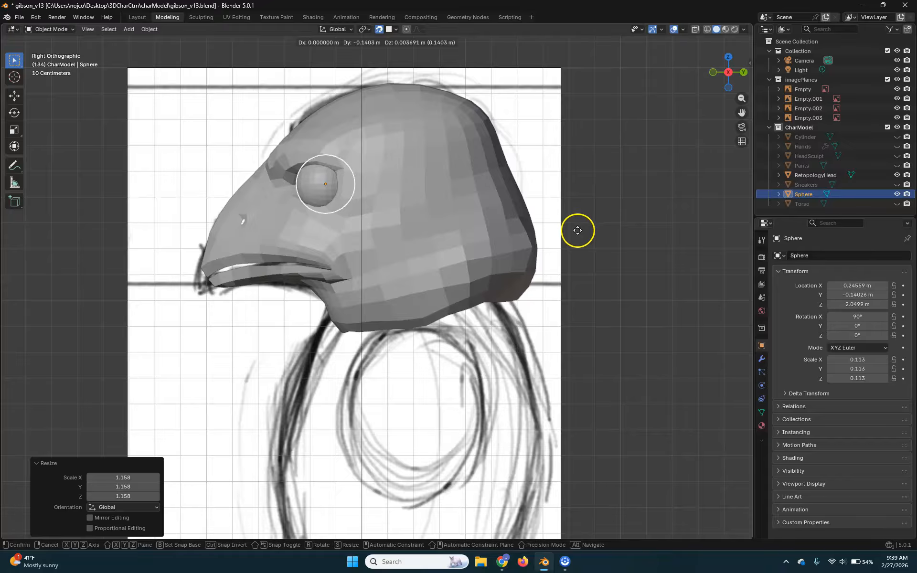
click(577, 230)
mouse_move(440, 240)
middle_down()
mouse_move(462, 256)
mouse_move(558, 259)
mouse_move(528, 271)
mouse_move(460, 270)
middle_up()
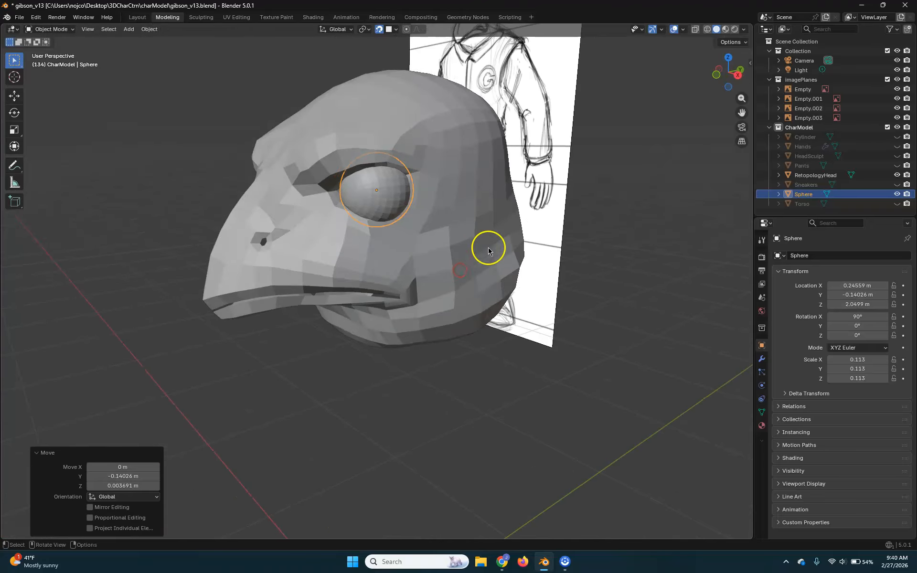
Shift the sphere about 0.013 m inward along the global X axis
mouse_move(514, 316)
middle_down()
mouse_move(512, 286)
mouse_move(534, 280)
mouse_move(486, 293)
mouse_move(497, 240)
middle_up()
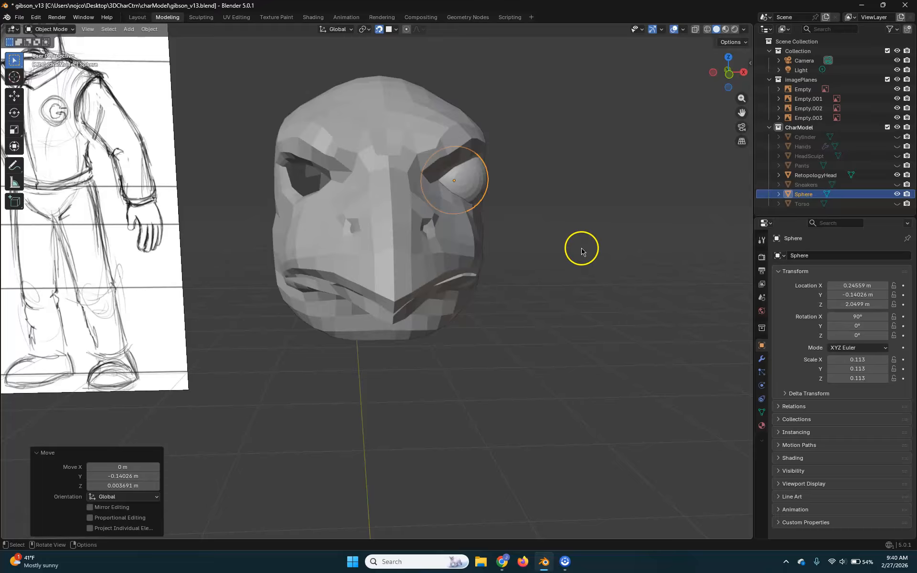
key(g)
key(x)
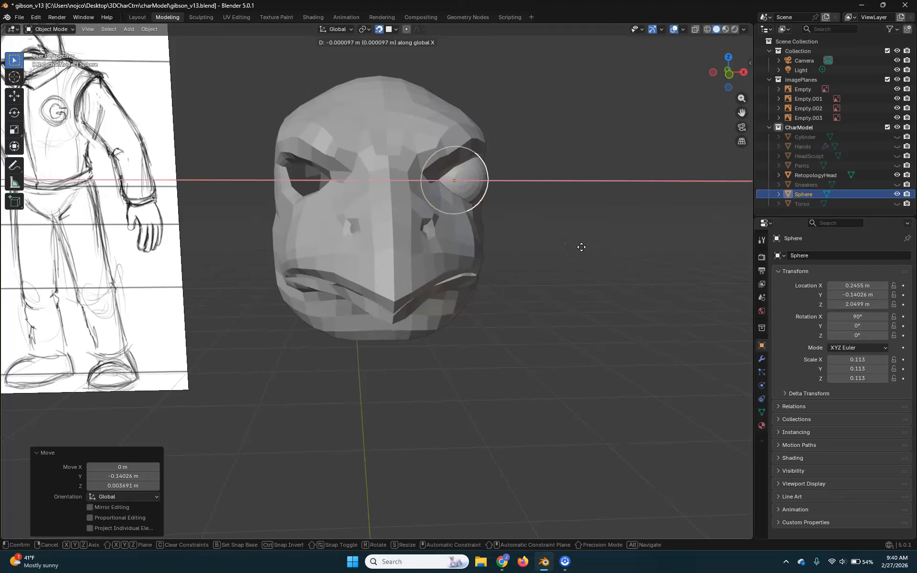
click(577, 247)
middle_drag(485, 299, 444, 308)
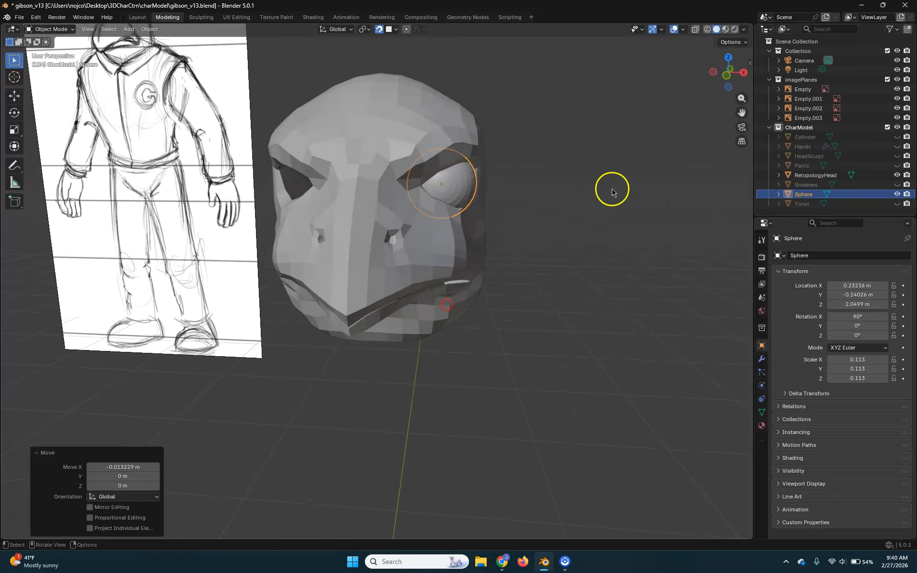
Examine from several angles how the sphere fits the eye socket, brow and surrounding head mesh
click(611, 188)
scroll(456, 274, up, 3)
middle_drag(552, 187, 487, 192)
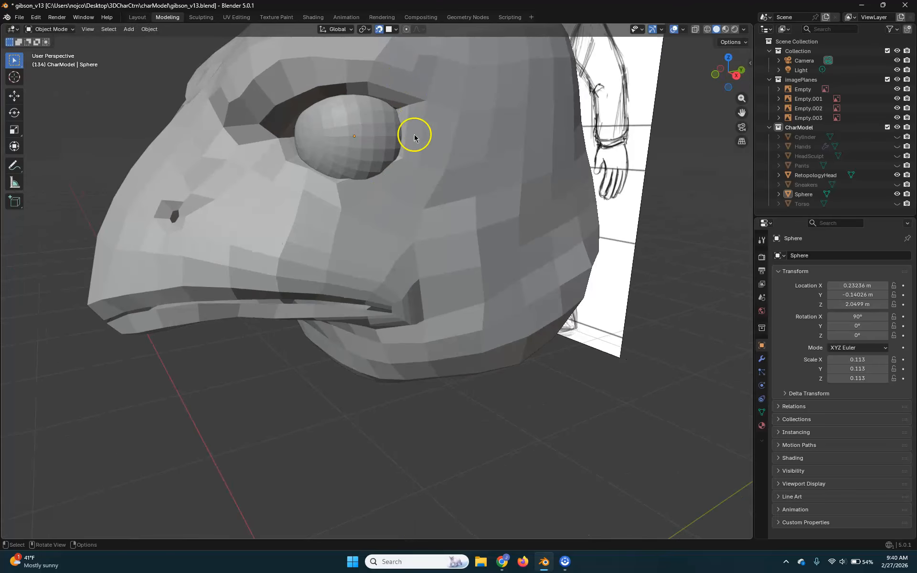
middle_drag(377, 166, 371, 117)
click(371, 117)
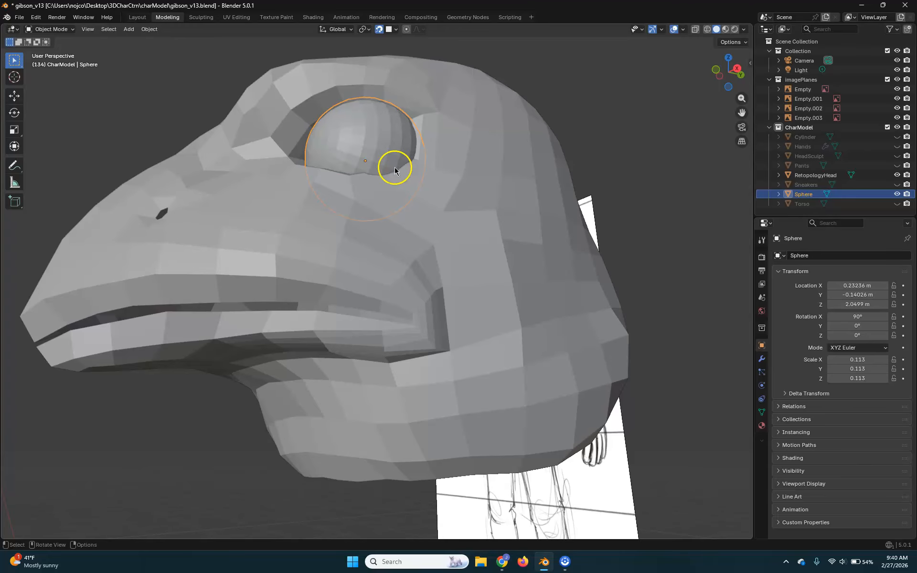
middle_drag(299, 194, 379, 272)
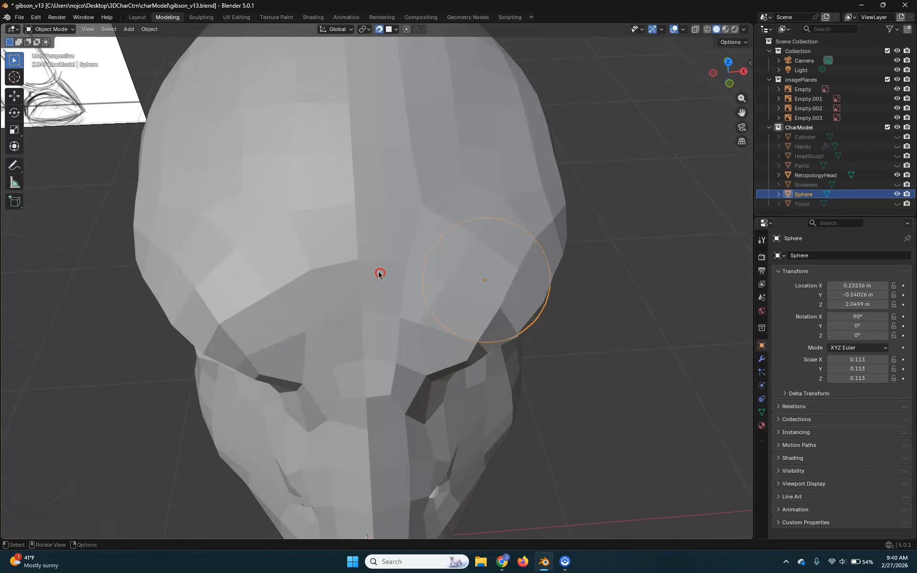
middle_drag(525, 325, 294, 254)
click(293, 236)
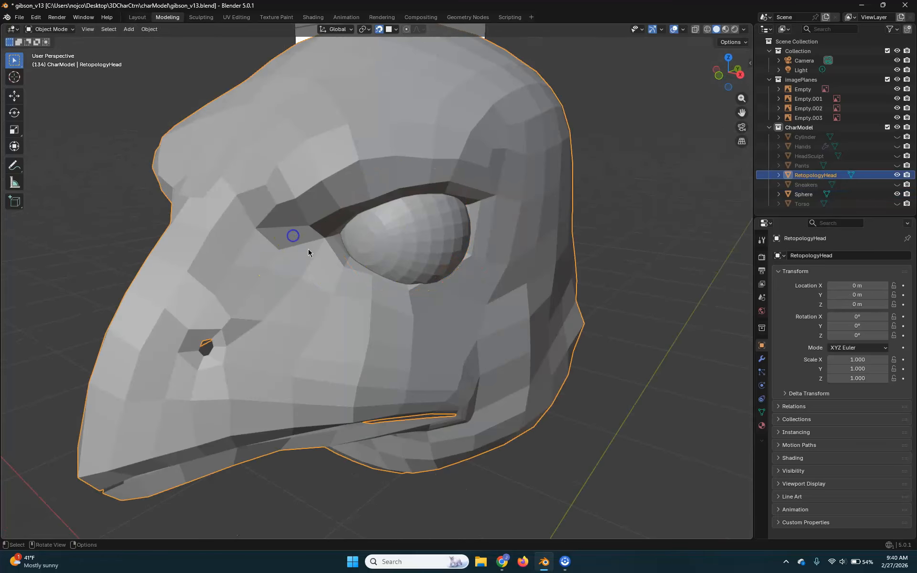
middle_drag(449, 278, 401, 266)
middle_drag(327, 184, 339, 255)
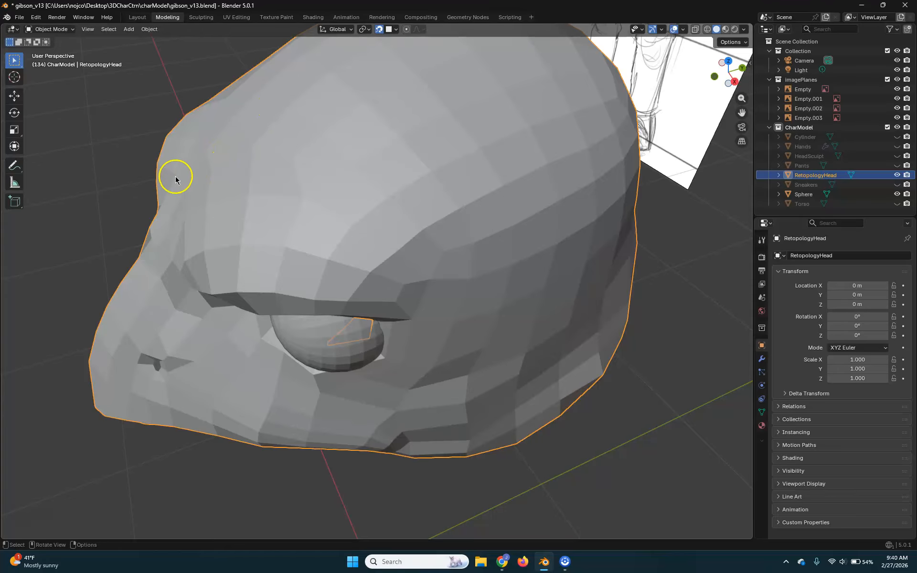
middle_drag(136, 274, 237, 249)
Rename the Sphere object as Eyeball
double_click(802, 194)
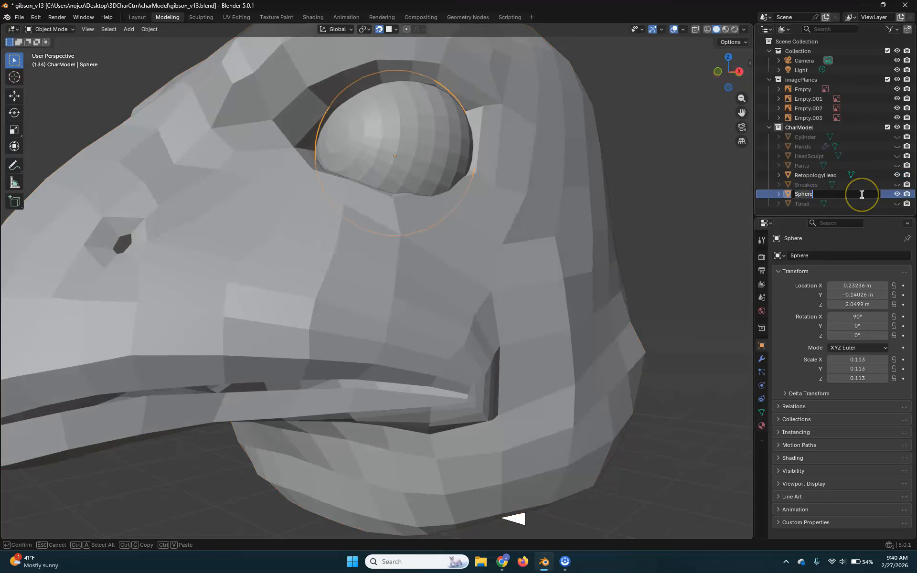
text(Eyeball)
key(Return)
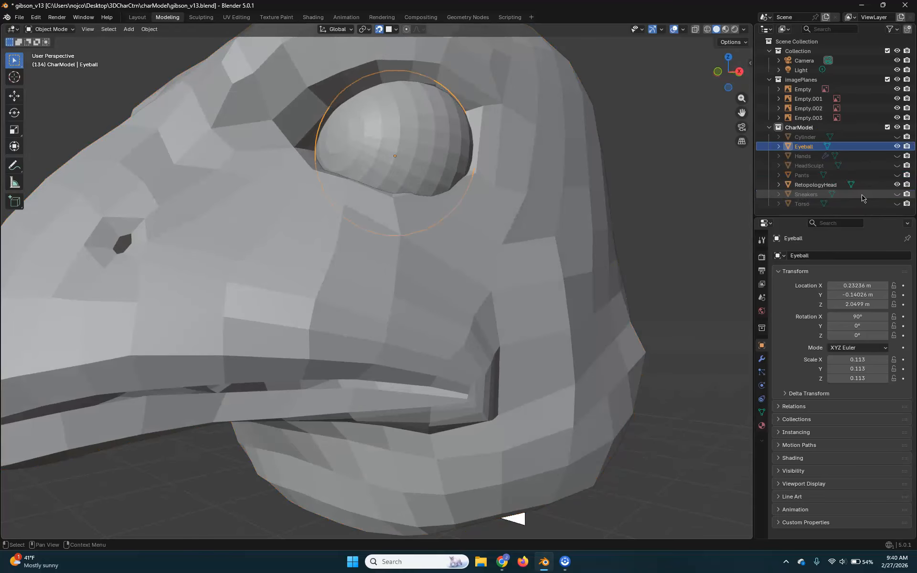
scroll(466, 296, down, 3)
middle_drag(450, 286, 200, 172)
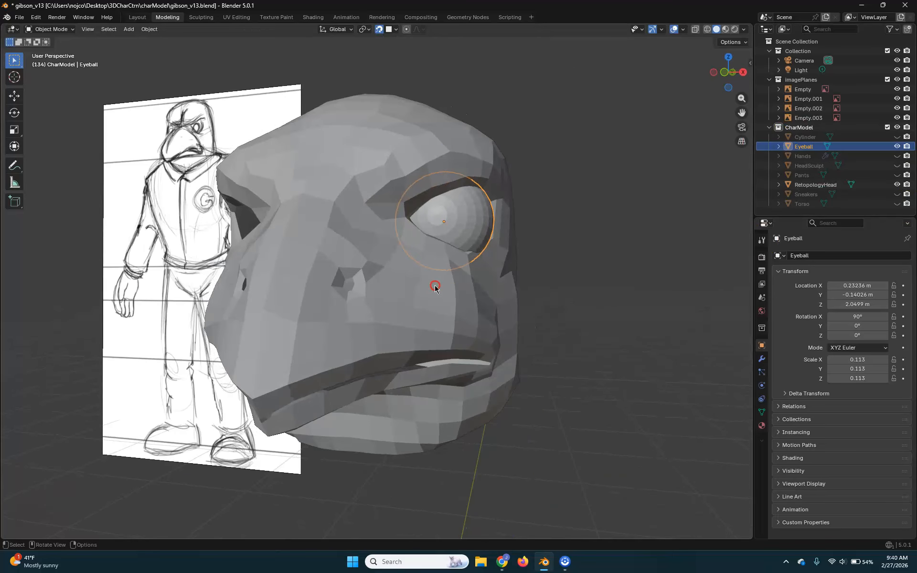
Add a Mirror modifier on the X axis to the Eyeball, using RetopologyHead as the mirror object
click(761, 358)
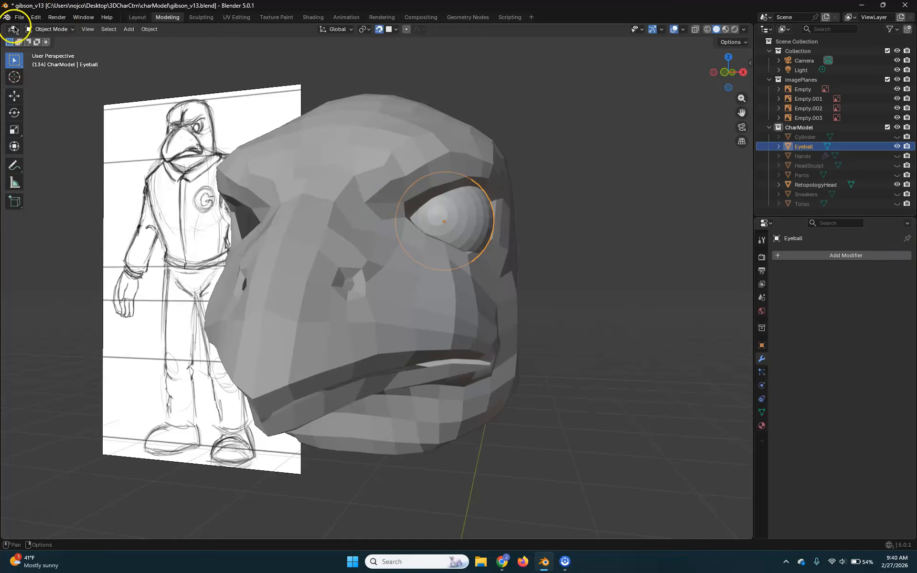
click(830, 258)
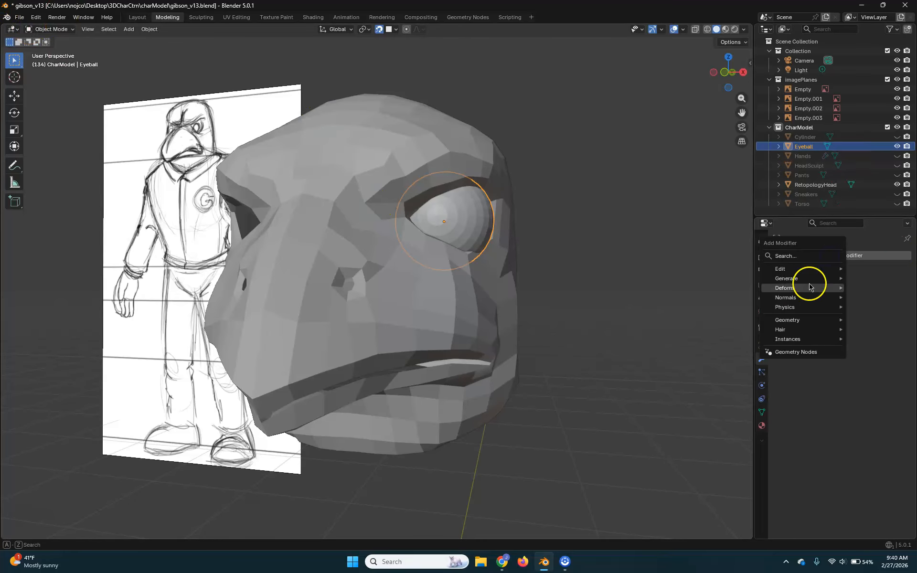
mouse_move(788, 279)
click(720, 364)
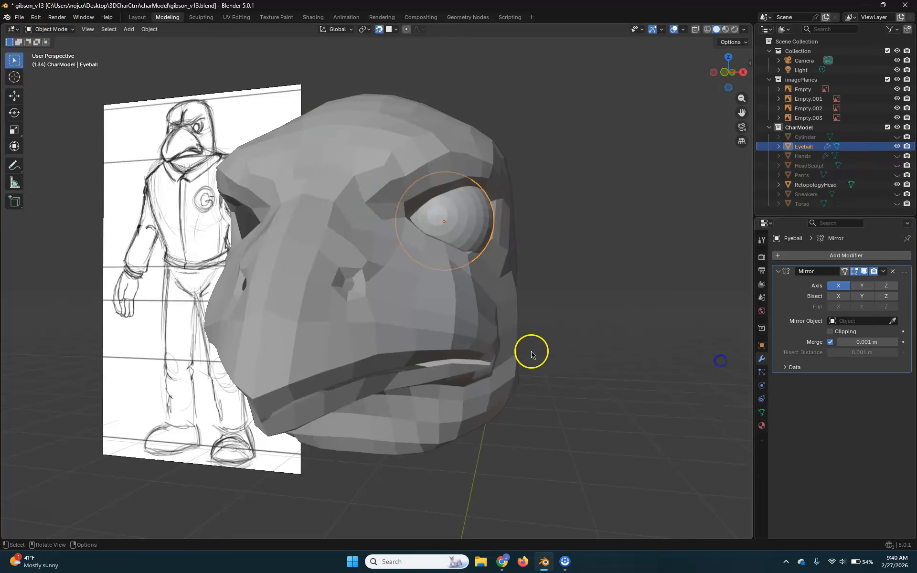
scroll(477, 234, up, 2)
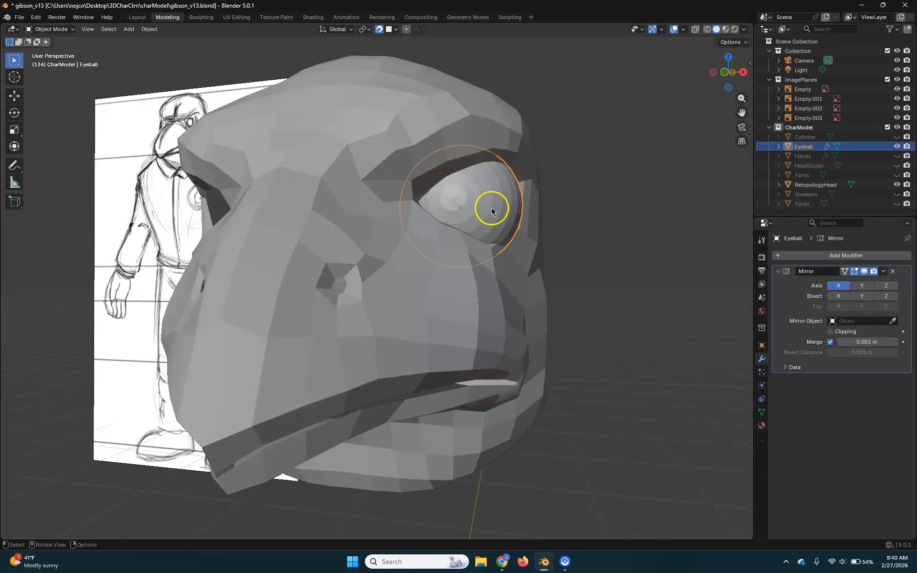
click(892, 321)
click(344, 315)
middle_drag(382, 358, 425, 364)
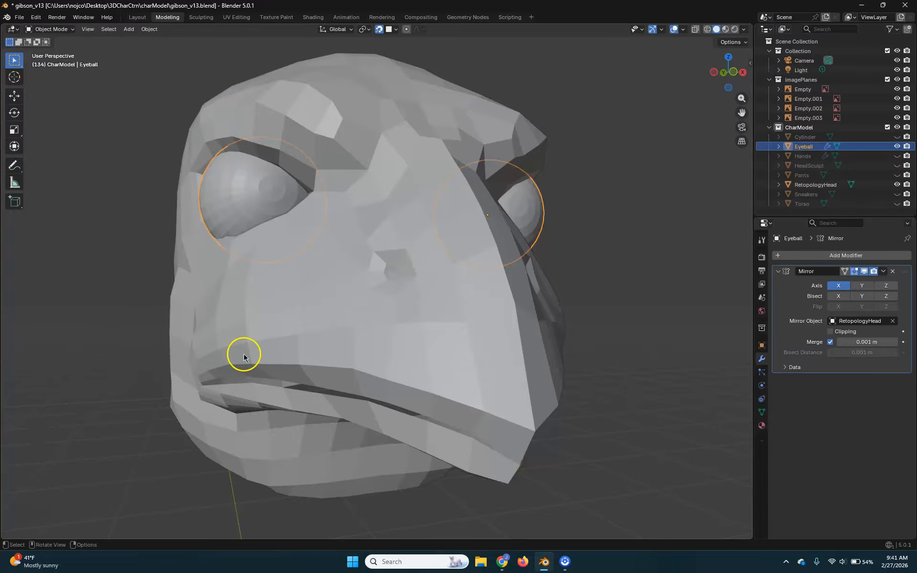
Select the RetopologyHead mesh and try moving it apart from the two eyeballs
click(475, 395)
scroll(522, 372, down, 3)
middle_drag(521, 373, 489, 388)
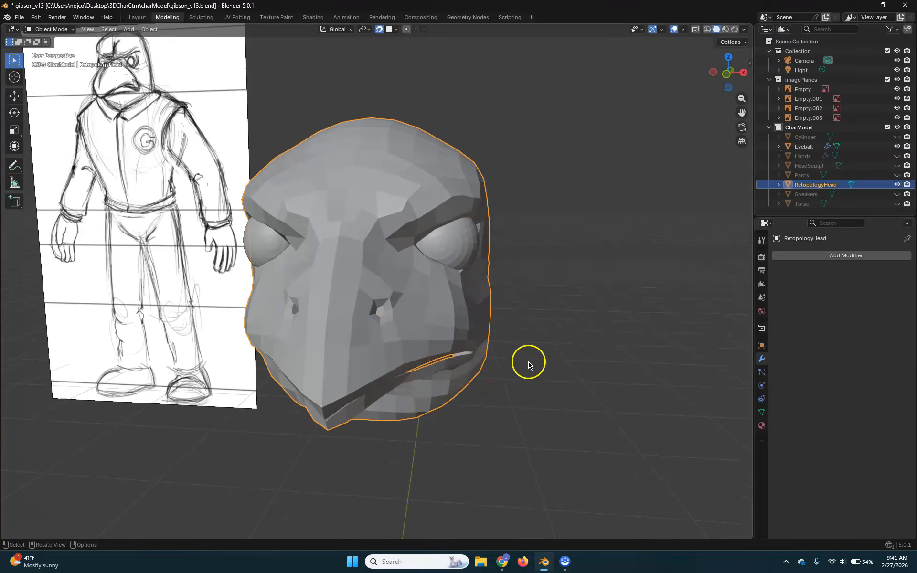
key(g)
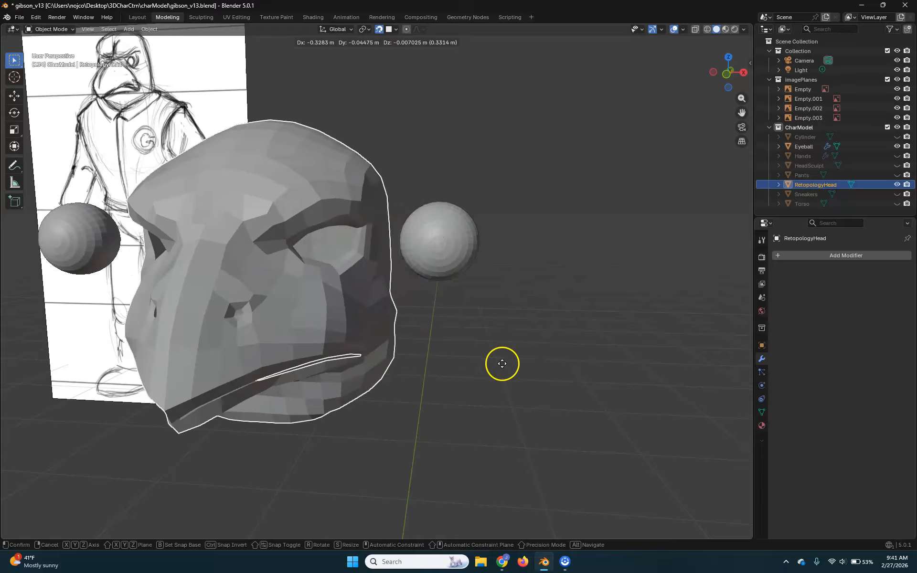
right_click(517, 357)
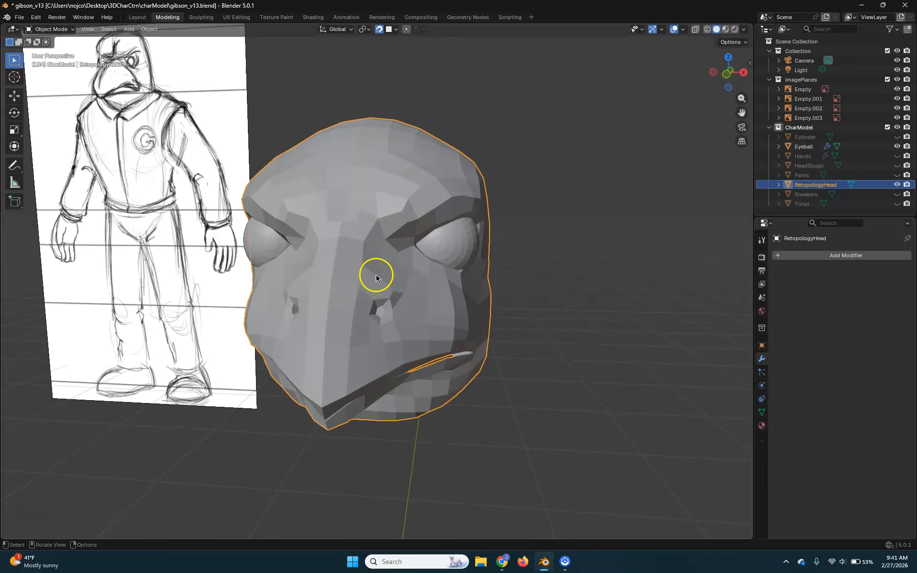
In Edit Mode on RetopologyHead, turn on X-ray and hide the Empty.002 reference image
scroll(363, 284, up, 4)
middle_drag(364, 311, 411, 379)
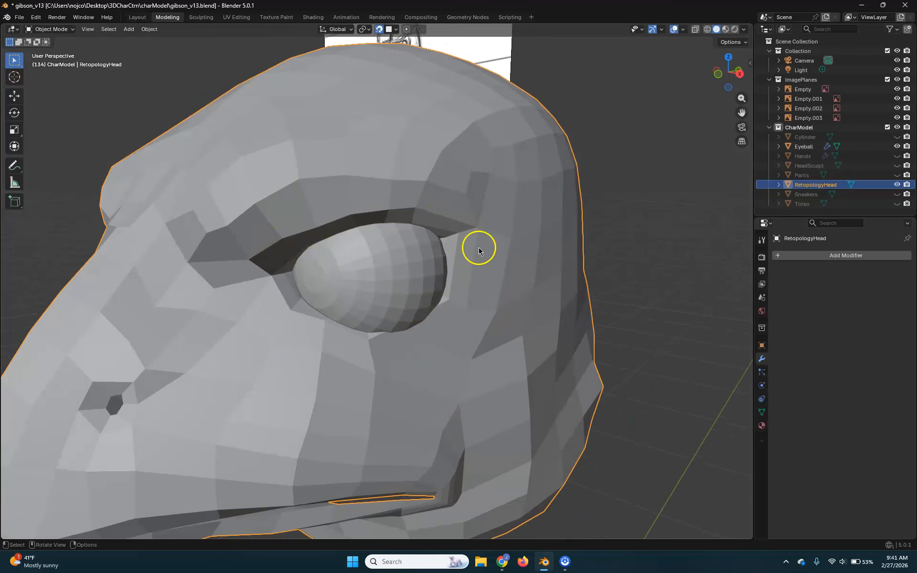
key(Tab)
scroll(437, 280, up, 5)
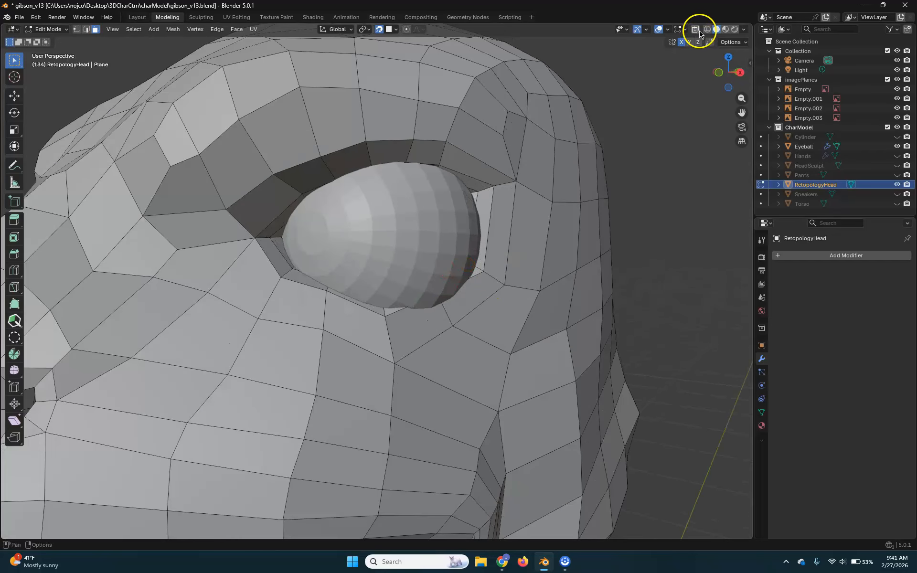
click(695, 29)
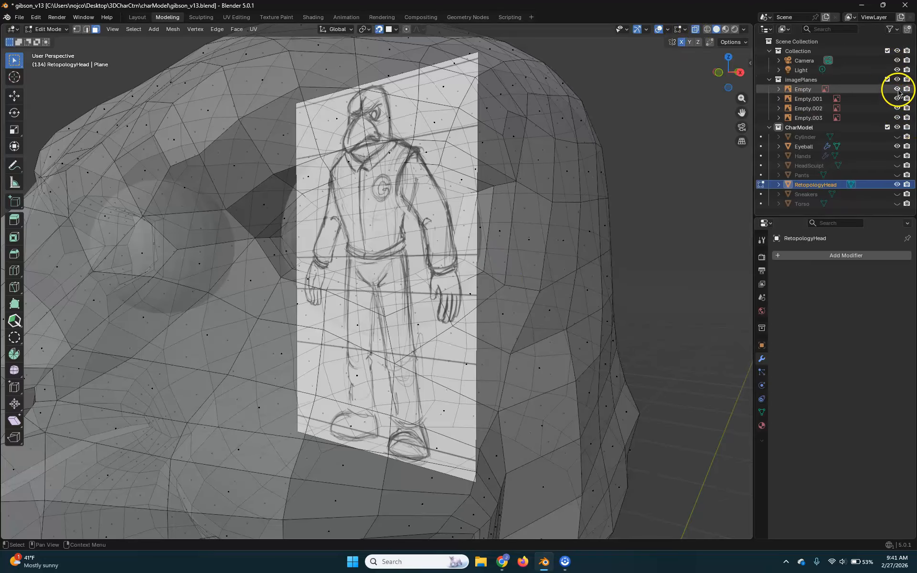
drag(897, 89, 897, 117)
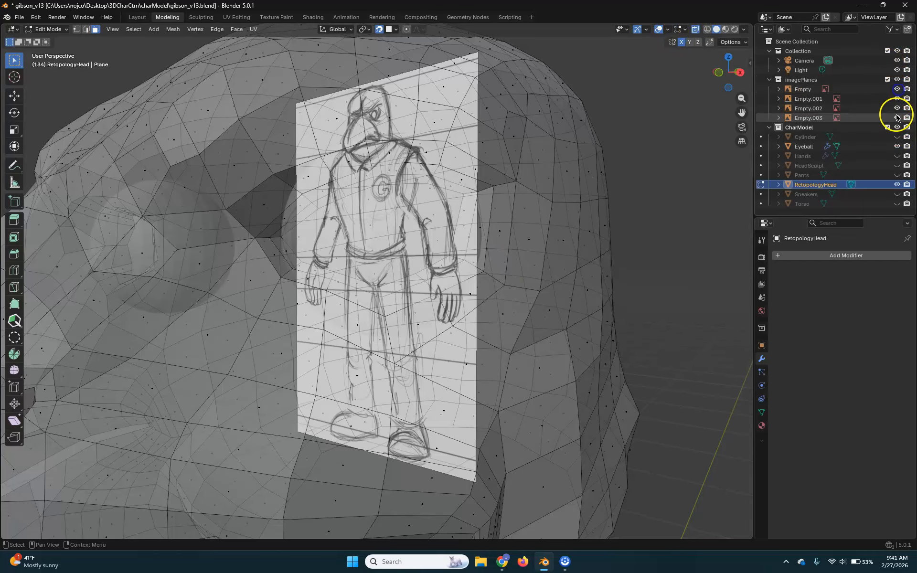
click(896, 117)
click(897, 108)
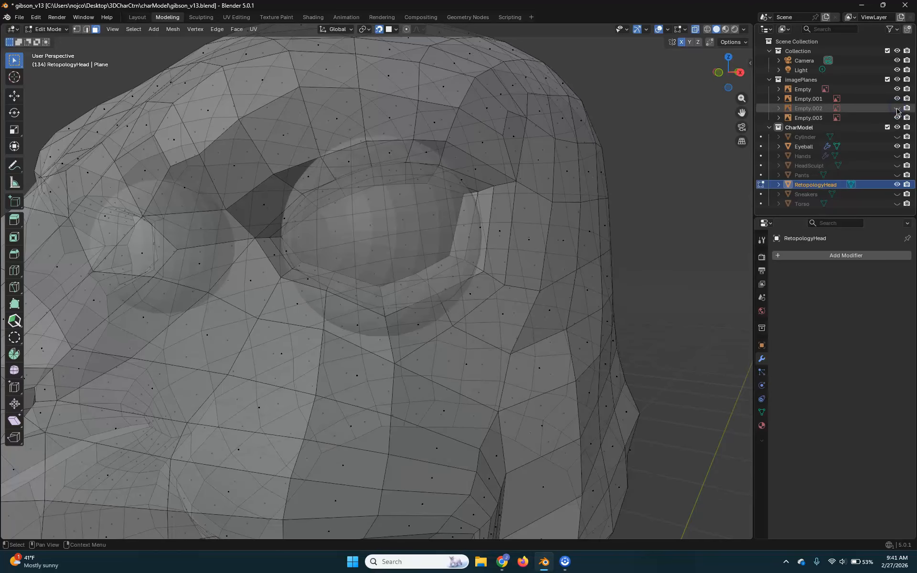
With snapping off, proportionally move the socket's rear inner edge about 0.028 m down and 0.013 m outward, using a 0.218 m falloff size
mouse_move(522, 200)
middle_down()
mouse_move(555, 202)
mouse_move(563, 188)
mouse_move(520, 191)
mouse_move(522, 202)
mouse_move(553, 207)
mouse_move(530, 212)
mouse_move(500, 159)
mouse_move(522, 184)
middle_up()
click(392, 237)
middle_drag(391, 237, 472, 225)
key(2)
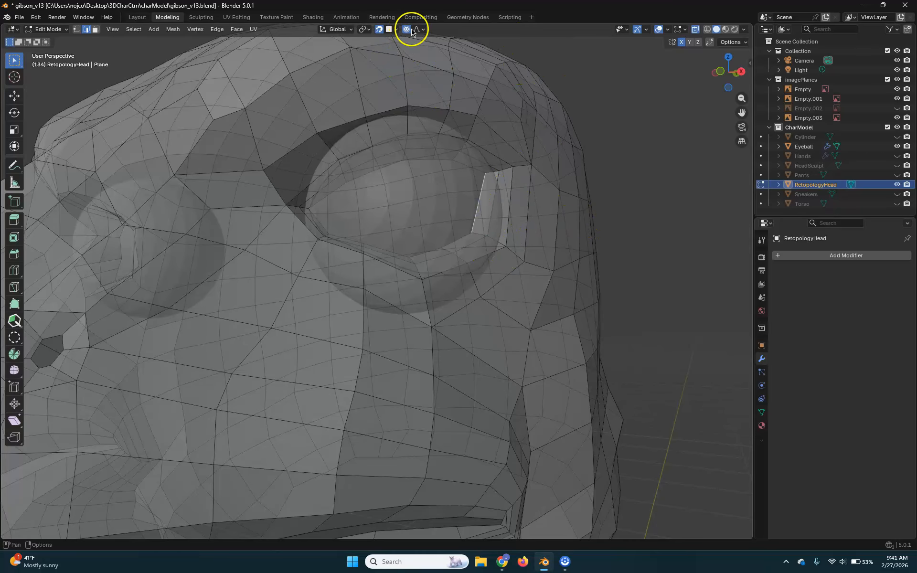
middle_drag(585, 246, 583, 263)
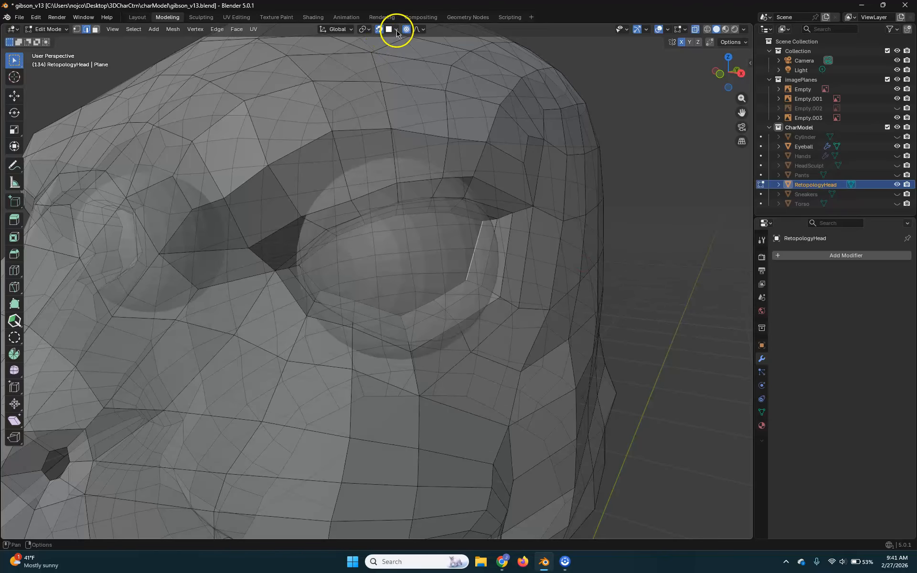
middle_drag(546, 261, 459, 359)
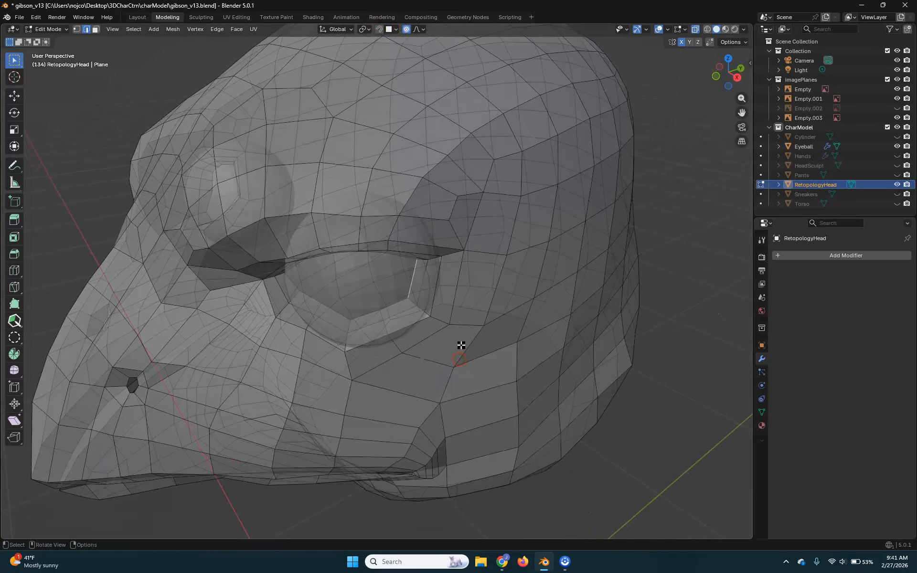
key(g)
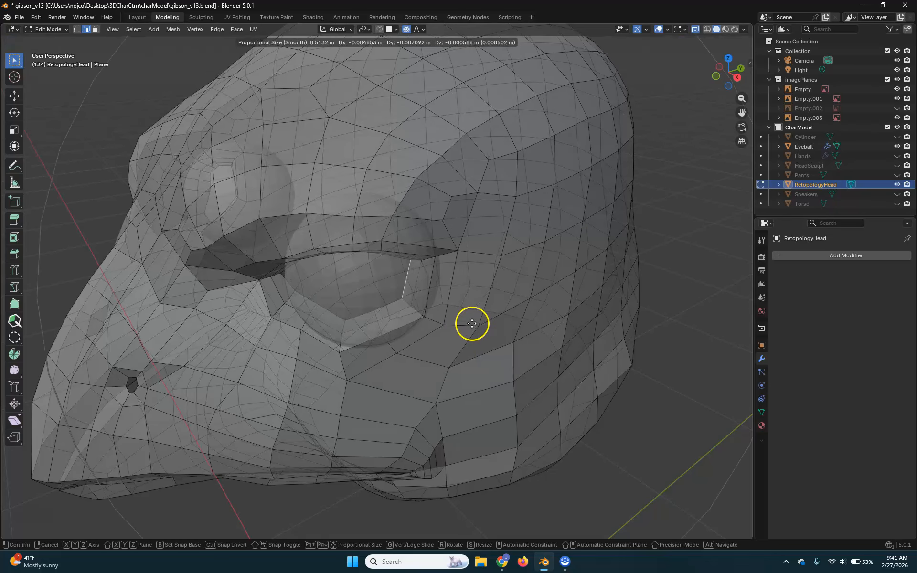
scroll(462, 329, up, 7)
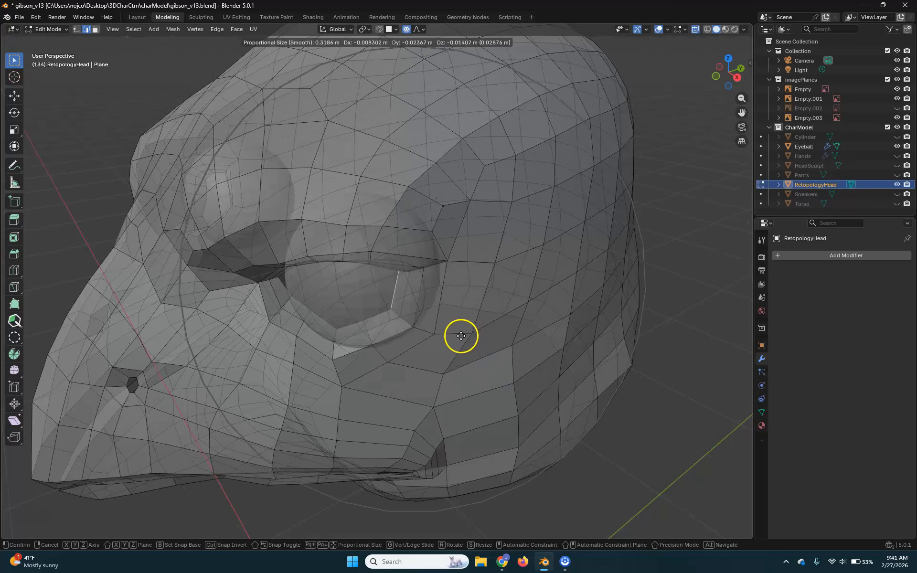
scroll(458, 337, up, 9)
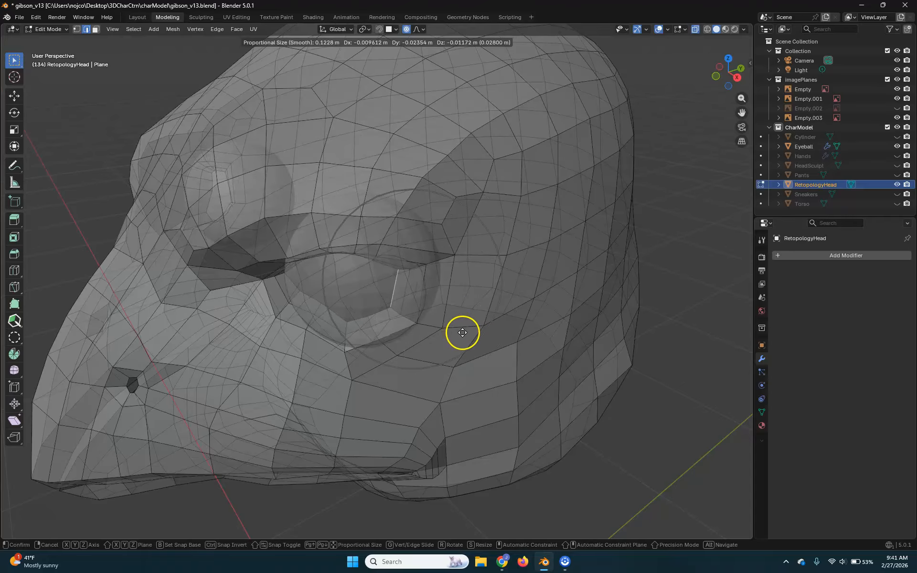
scroll(472, 326, down, 2)
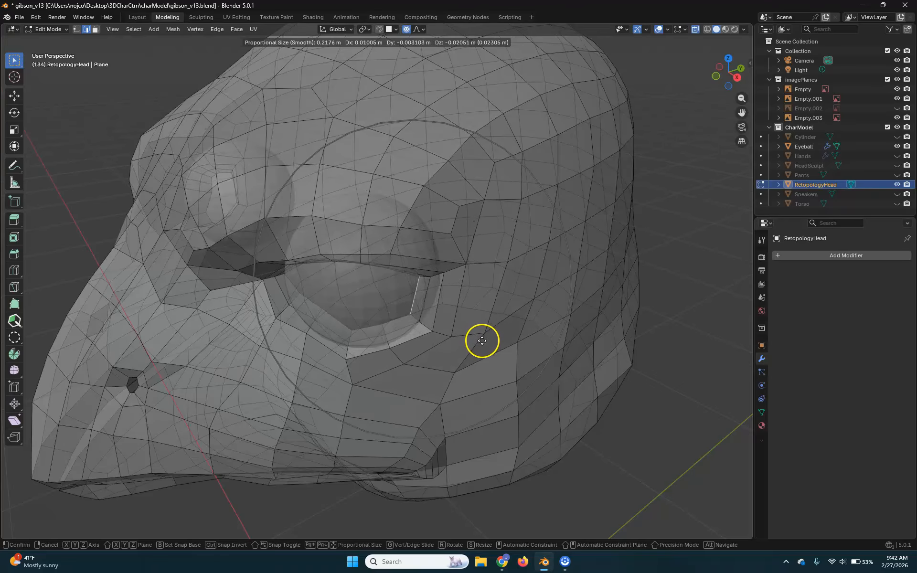
click(482, 340)
Proportionally move the socket's rear edge about 0.011 m forward along -Y and 0.007 m up
middle_drag(481, 348, 490, 264)
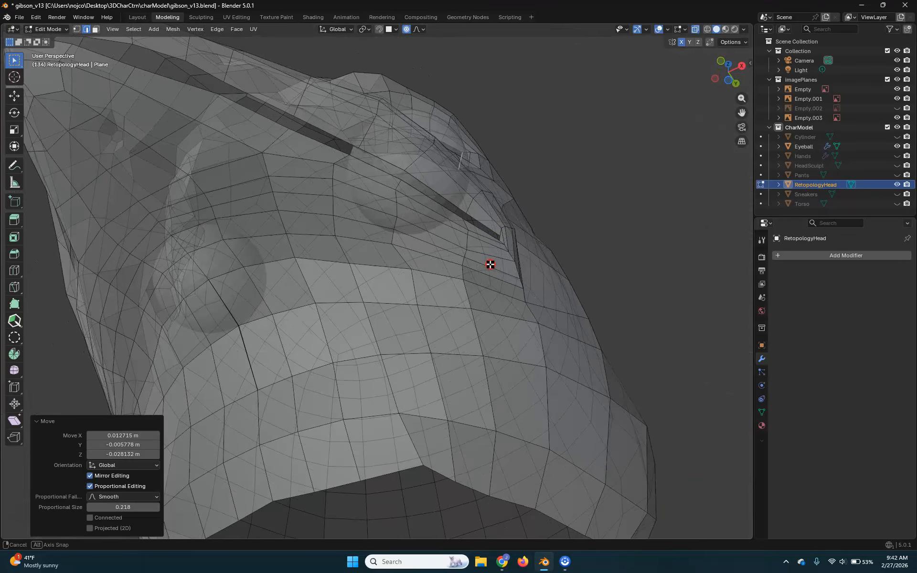
key(g)
click(533, 220)
middle_drag(534, 219, 522, 286)
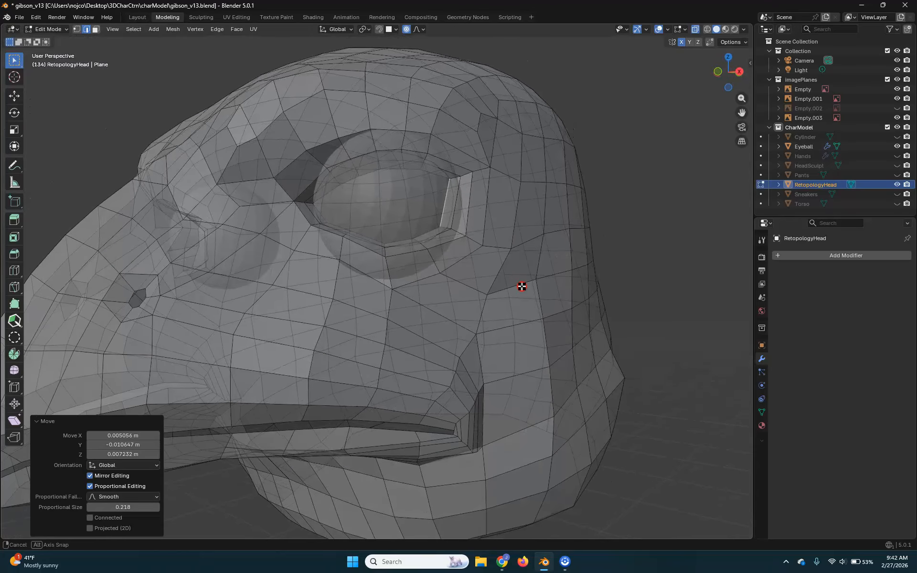
Turn off X-ray and shift the rear socket edge about 0.017 m forward along -Y and 0.008 m outward
click(695, 29)
middle_drag(459, 253, 433, 279)
mouse_move(452, 238)
middle_down()
mouse_move(446, 260)
mouse_move(456, 226)
middle_up()
middle_drag(428, 256, 338, 311)
drag(336, 310, 284, 268)
Lower the rear socket edge about 0.013 m with proportional editing
middle_drag(276, 303, 467, 317)
key(g)
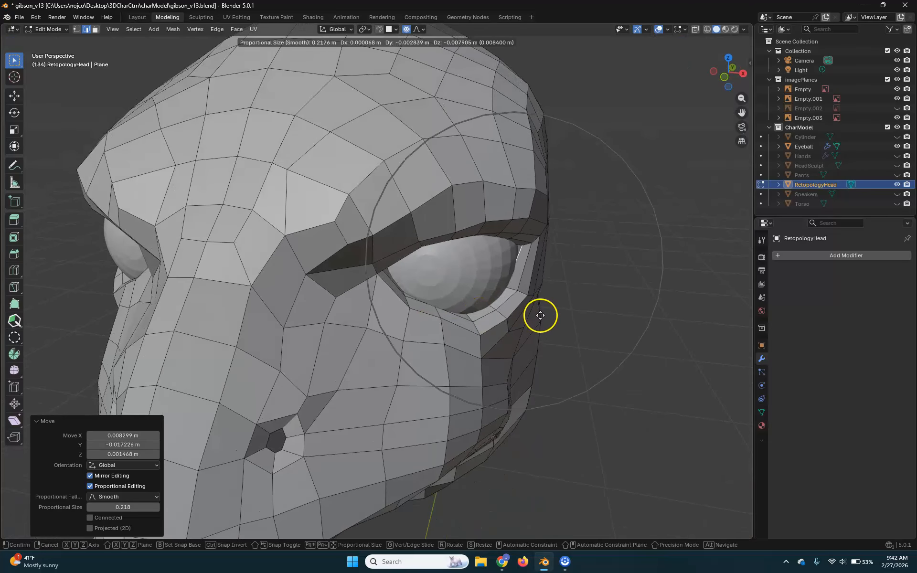
click(543, 318)
middle_drag(575, 330, 528, 304)
Using wireframe display, select the short edge at the socket's inner corner and move it about 0.022 m back along +Y with a 0.164 m falloff
scroll(326, 225, up, 4)
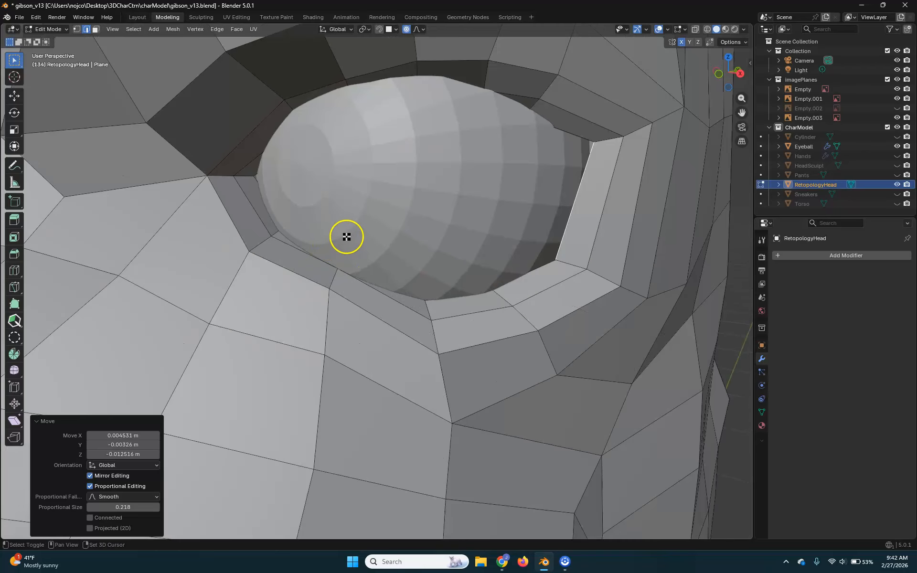
shift+middle_drag(347, 237, 385, 286)
key(shift+z)
middle_drag(345, 253, 330, 218)
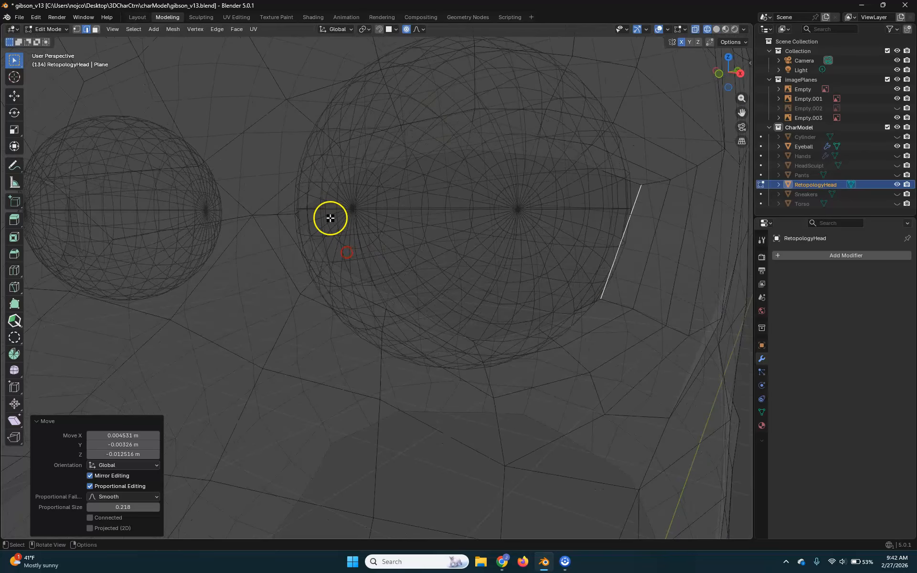
click(316, 201)
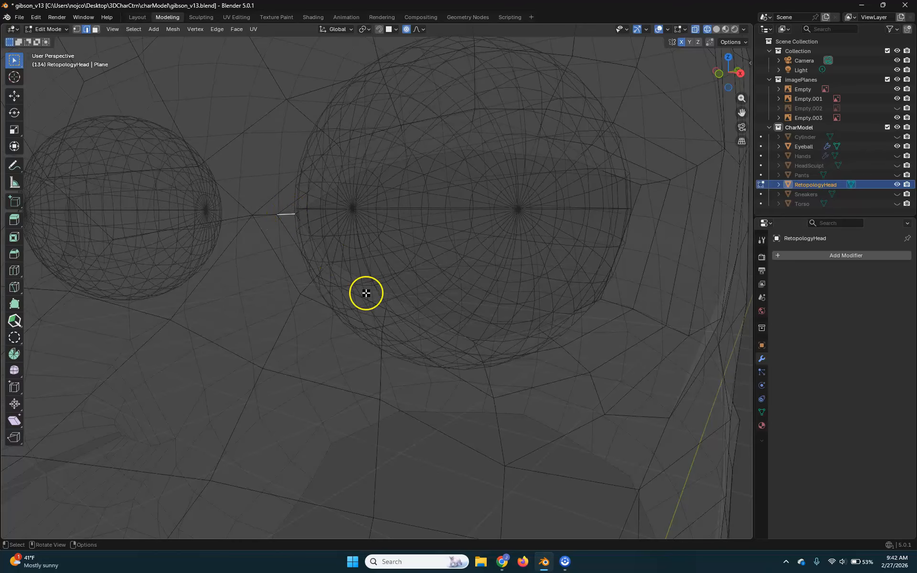
key(shift+z)
mouse_move(348, 266)
middle_down()
mouse_move(367, 275)
mouse_move(376, 252)
mouse_move(366, 258)
middle_up()
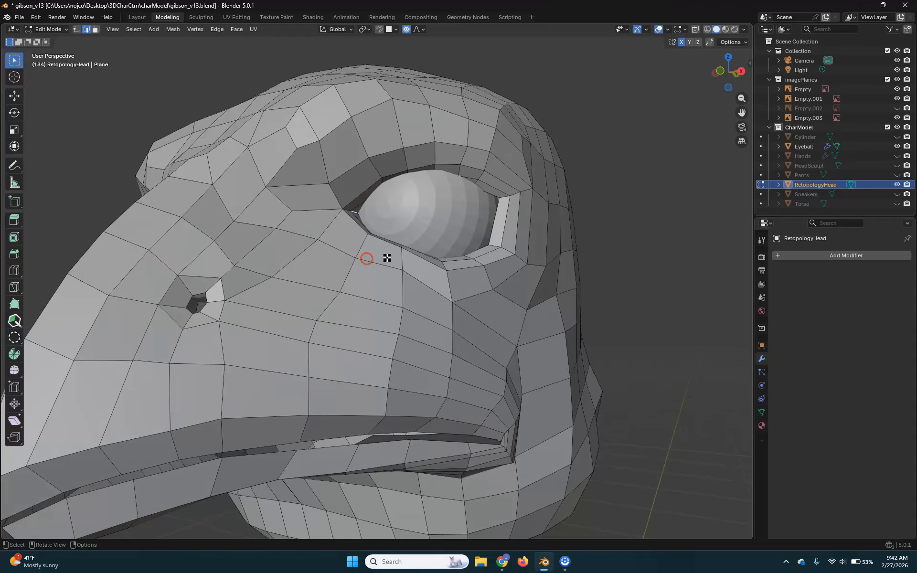
scroll(387, 258, up, 5)
shift+middle_drag(395, 167, 375, 286)
middle_drag(179, 298, 288, 370)
key(g)
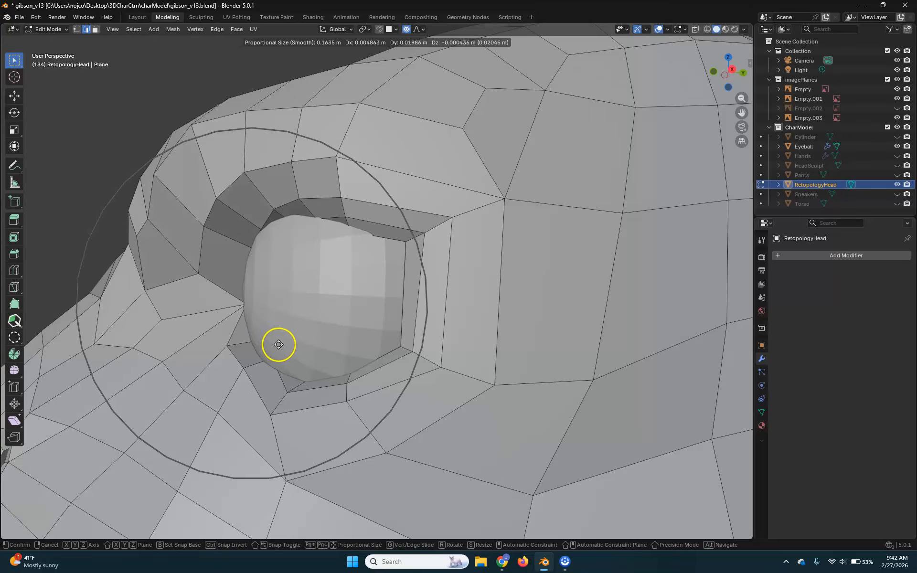
click(307, 362)
Proportionally move the inner-corner edge about 0.028 m toward the beak along -X and 0.010 m forward along -Y
middle_drag(307, 362, 375, 361)
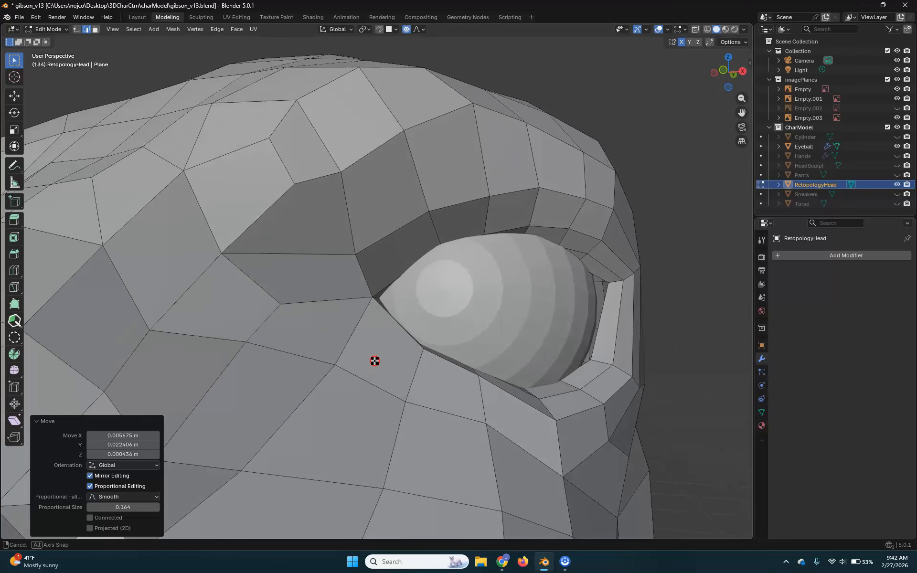
key(g)
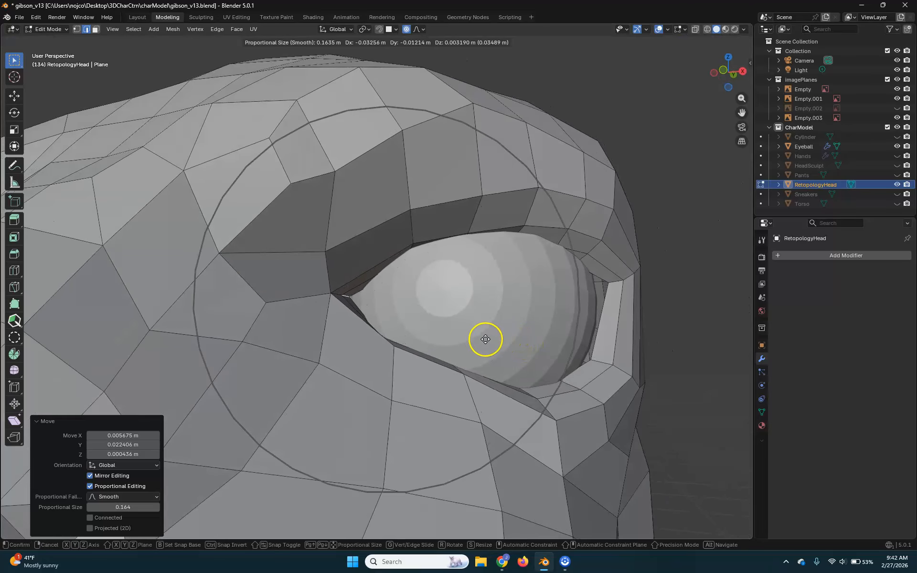
click(488, 338)
Examine from several angles how the reshaped socket rim and its corners fit around the eyeball
middle_drag(491, 342, 417, 355)
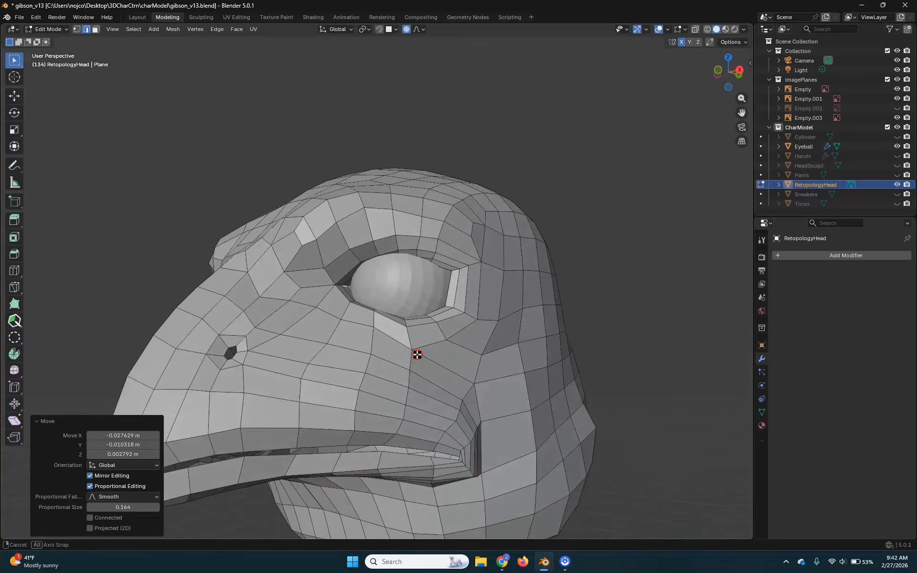
scroll(441, 352, up, 2)
shift+middle_drag(508, 366, 478, 334)
middle_drag(399, 352, 369, 367)
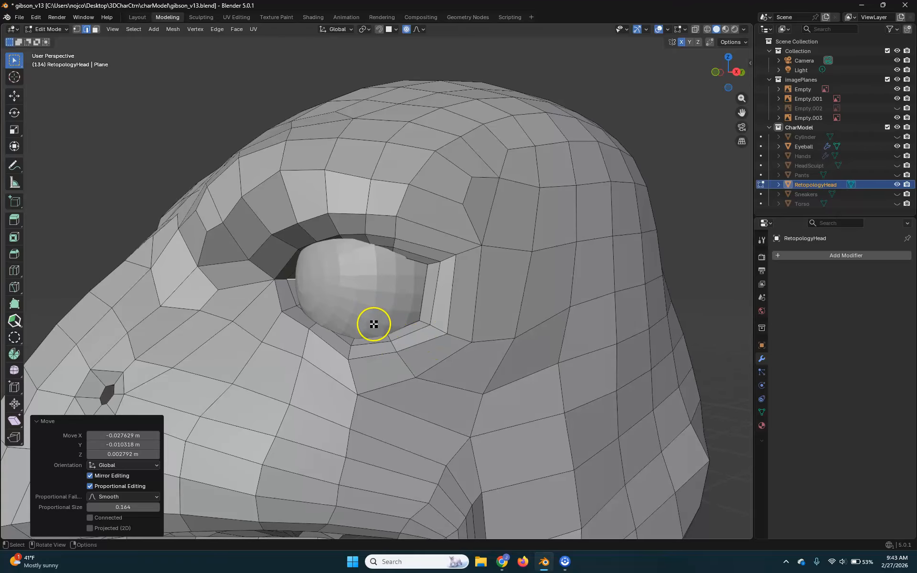
middle_drag(361, 317, 452, 285)
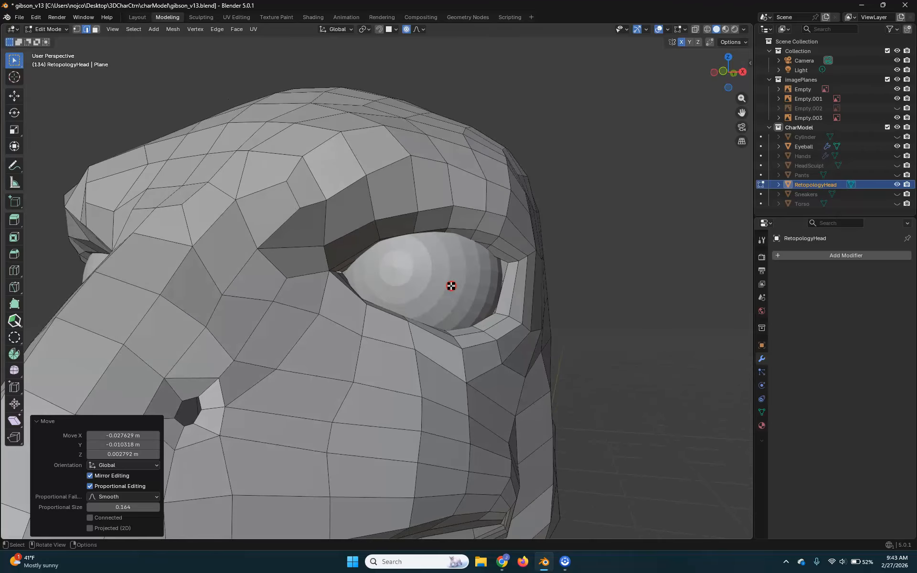
middle_drag(569, 282, 487, 353)
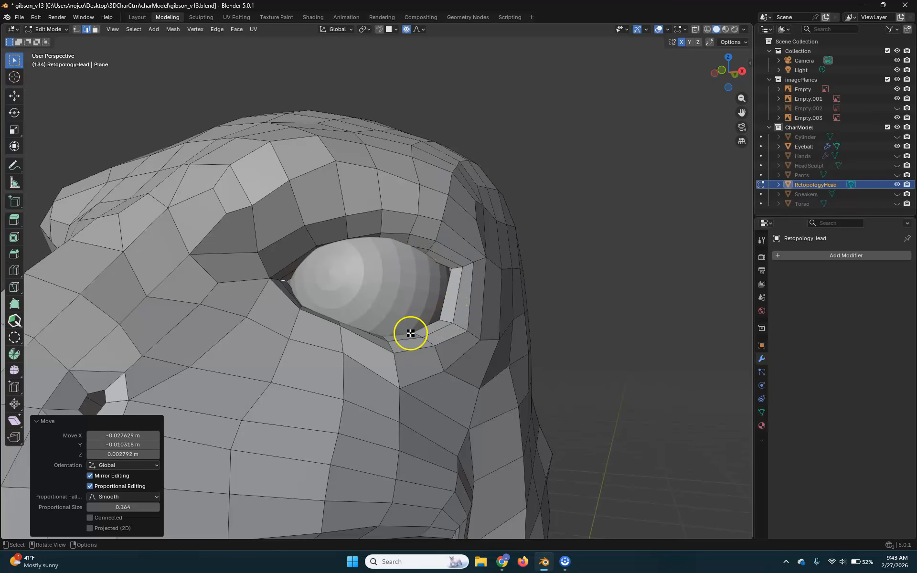
middle_drag(289, 280, 441, 328)
middle_drag(364, 308, 468, 295)
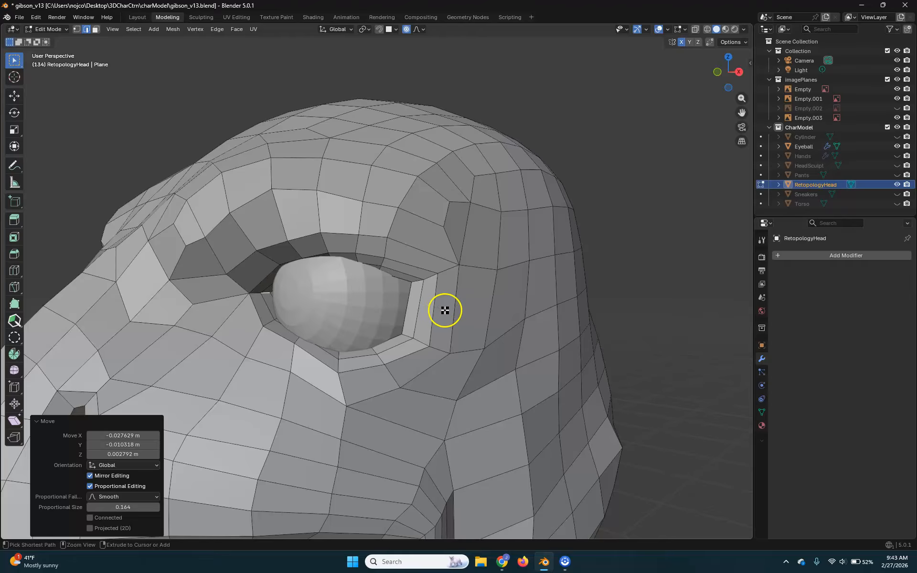
Add a single loop cut across the faces at the socket's outer corner, slid to a factor of about 0.088
key(ctrl+r)
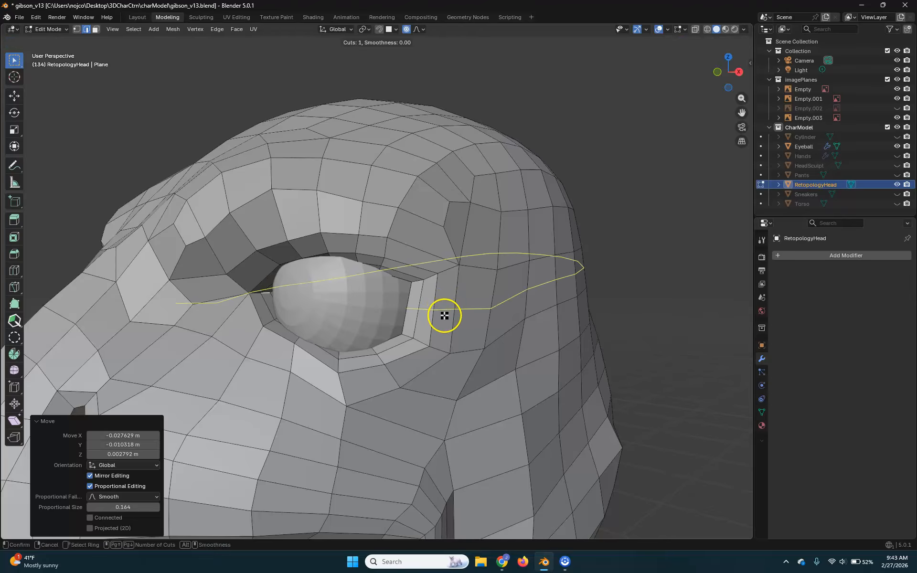
click(444, 315)
click(483, 323)
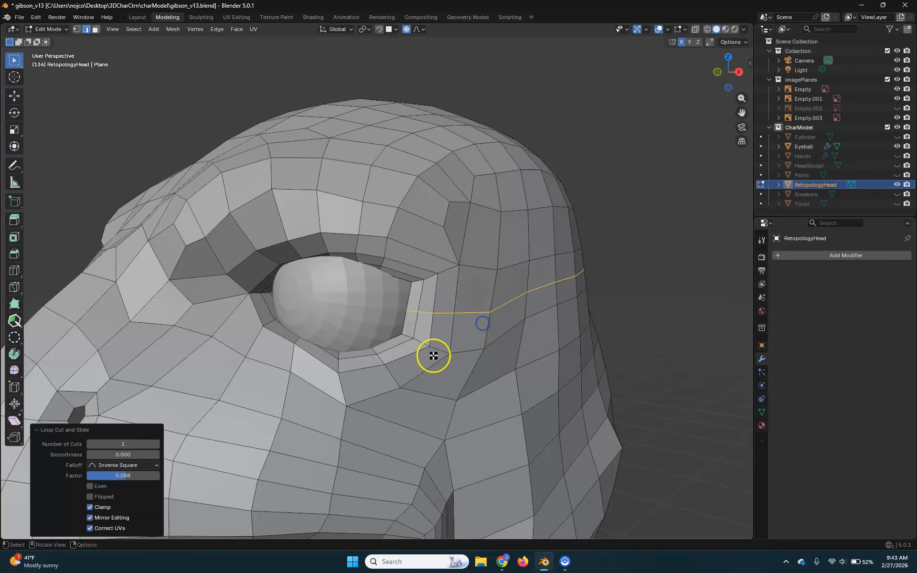
Proportionally move the new edge on the outer-corner rim about 0.014 m up and 0.007 m back along +Y with a 0.164 m falloff
scroll(435, 344, up, 1)
middle_drag(436, 333, 465, 403)
click(481, 320)
key(g)
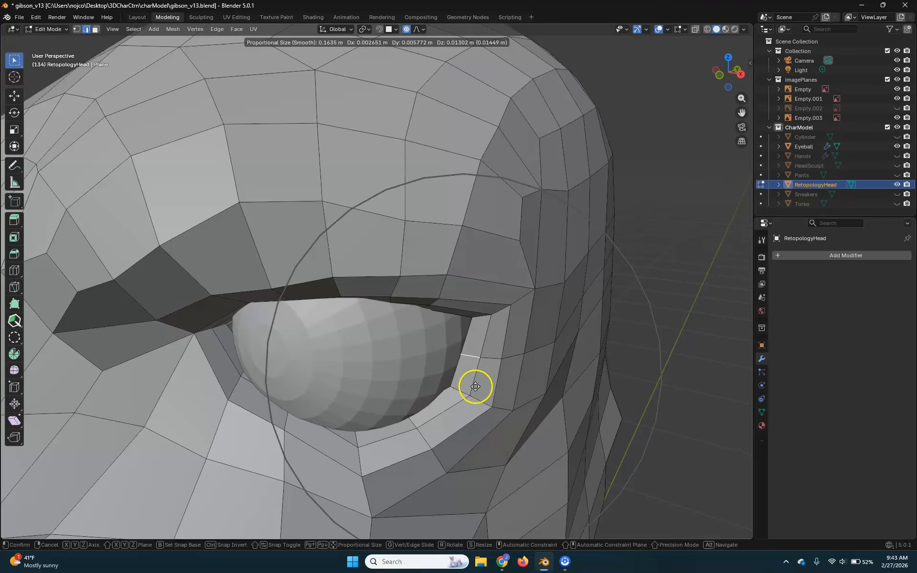
click(469, 392)
mouse_move(474, 385)
middle_down()
mouse_move(503, 385)
mouse_move(475, 385)
middle_up()
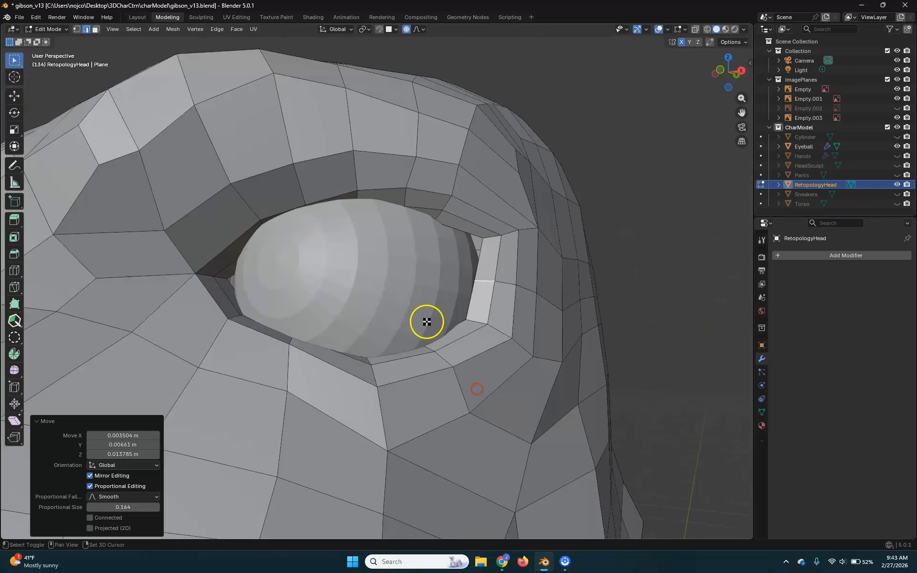
Select the three lower inner rim edges through wireframe and move them about 0.034 m forward along -Y and 0.015 m up without proportional editing
middle_drag(425, 321, 498, 383)
mouse_move(410, 308)
middle_down()
mouse_move(366, 311)
mouse_move(405, 310)
mouse_move(406, 350)
mouse_move(418, 345)
mouse_move(421, 324)
middle_up()
scroll(403, 370, up, 1)
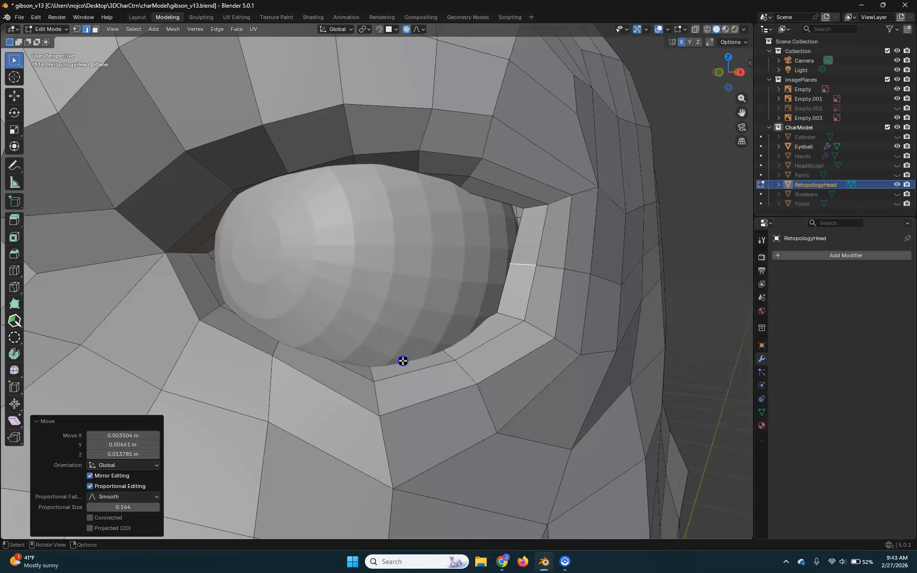
click(468, 358)
key(shift+z)
click(407, 351)
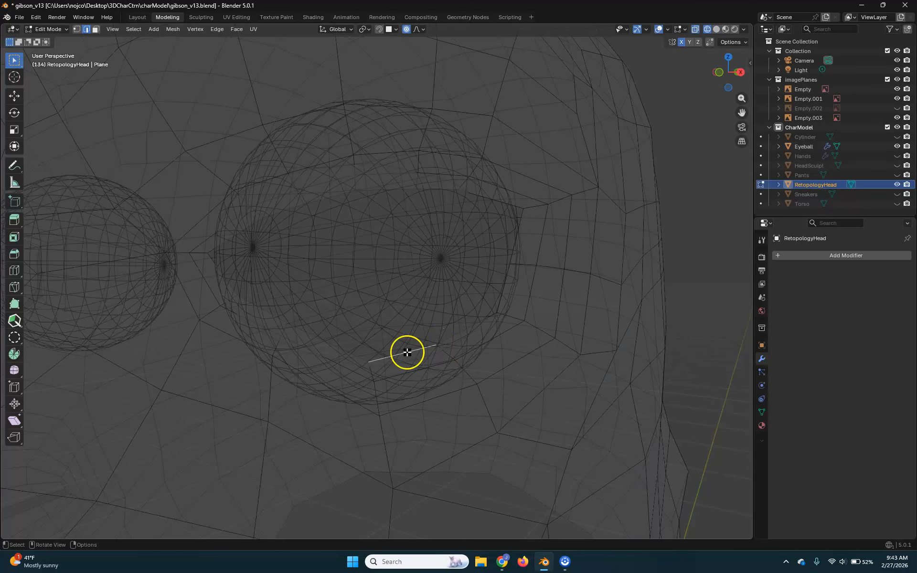
shift+click(325, 342)
shift+click(265, 311)
key(o)
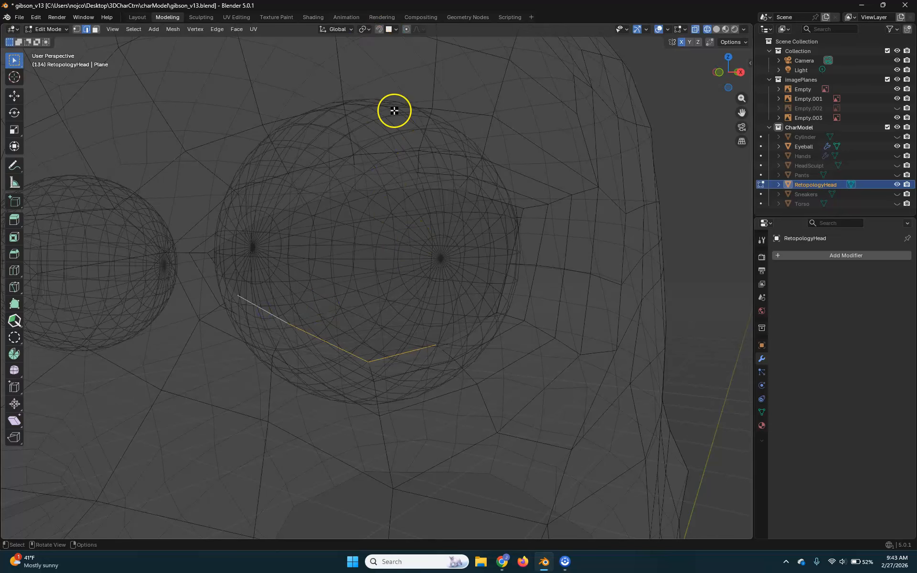
middle_drag(399, 384, 383, 385)
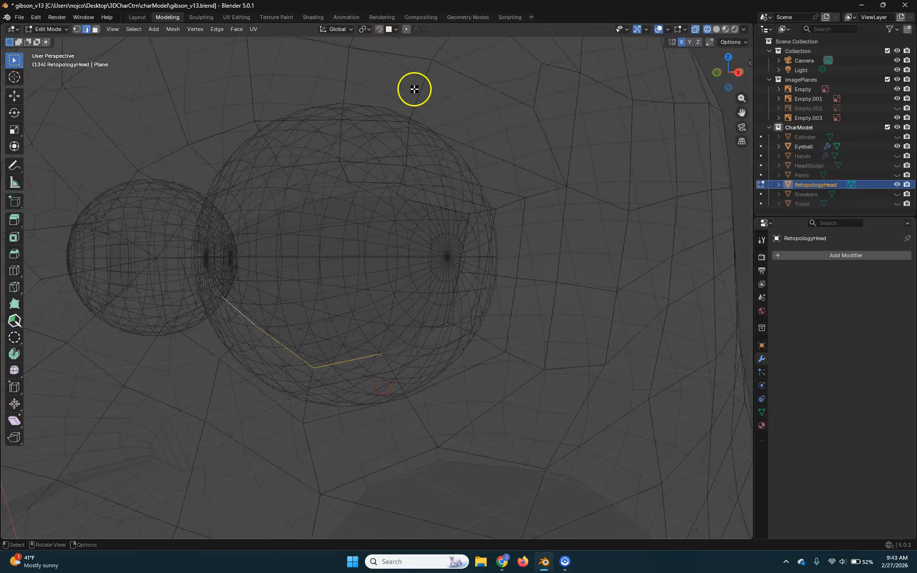
mouse_move(367, 387)
middle_down()
mouse_move(384, 389)
mouse_move(323, 404)
mouse_move(243, 377)
mouse_move(282, 382)
mouse_move(285, 374)
middle_up()
key(shift+z)
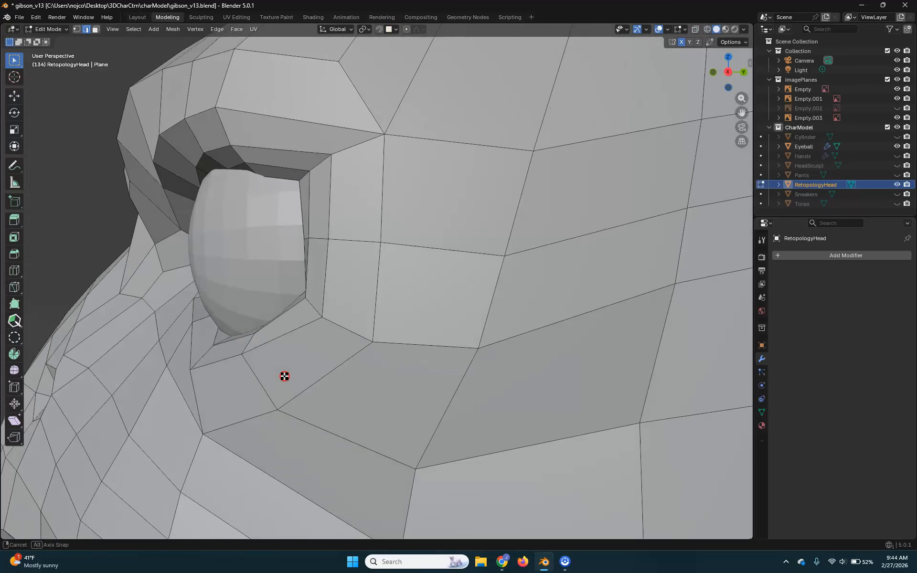
click(284, 375)
key(g)
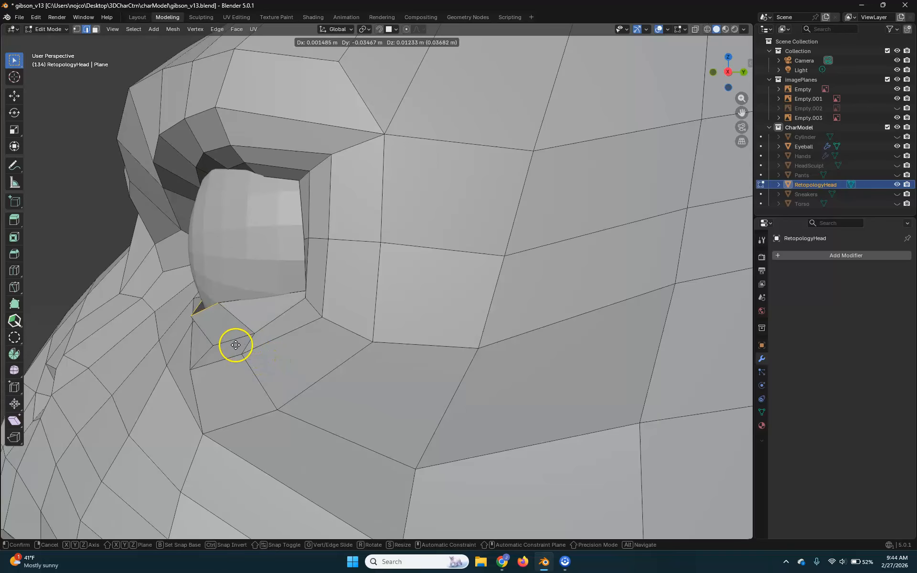
click(237, 342)
In vertex selection, shift the lower rim vertex near the outer side about 0.008 m along +X and 0.007 m up
middle_drag(239, 344, 346, 355)
middle_drag(509, 323, 509, 323)
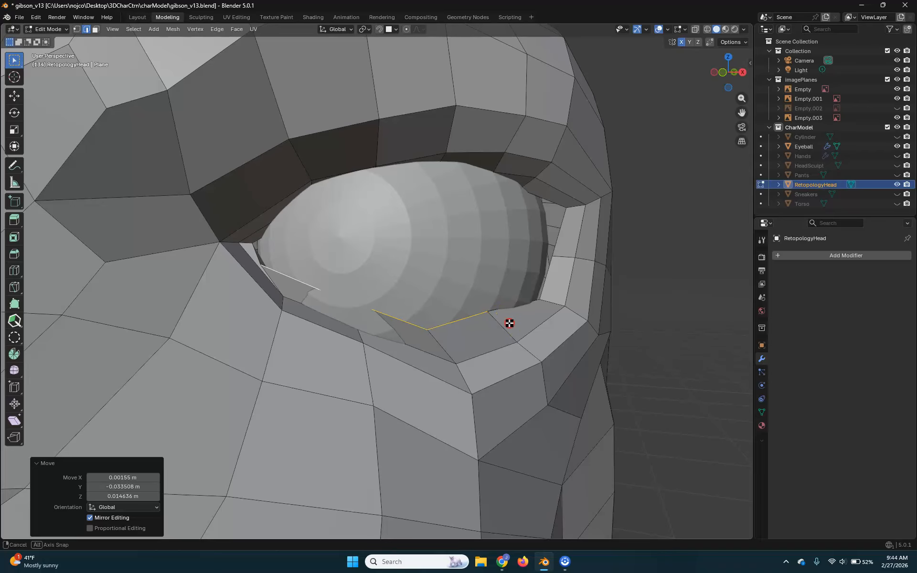
middle_drag(335, 291, 378, 319)
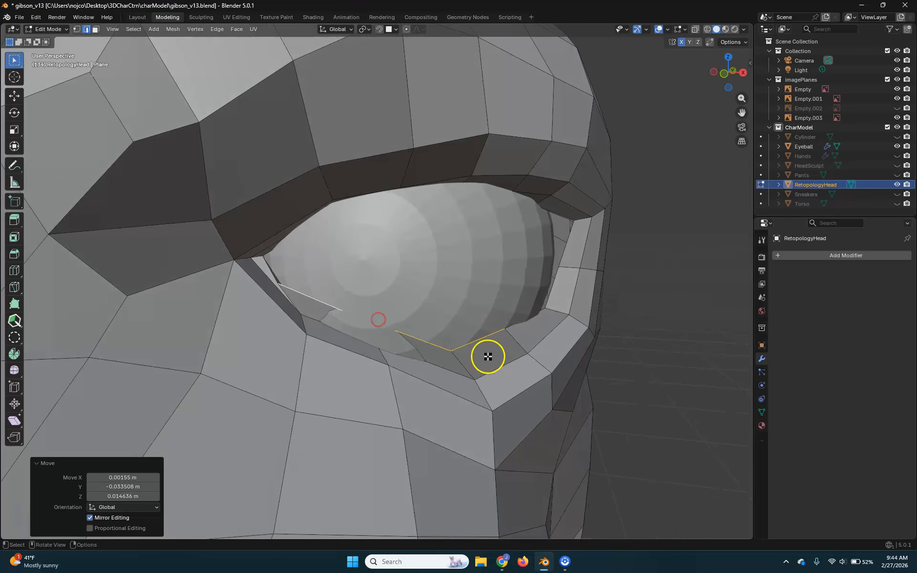
key(1)
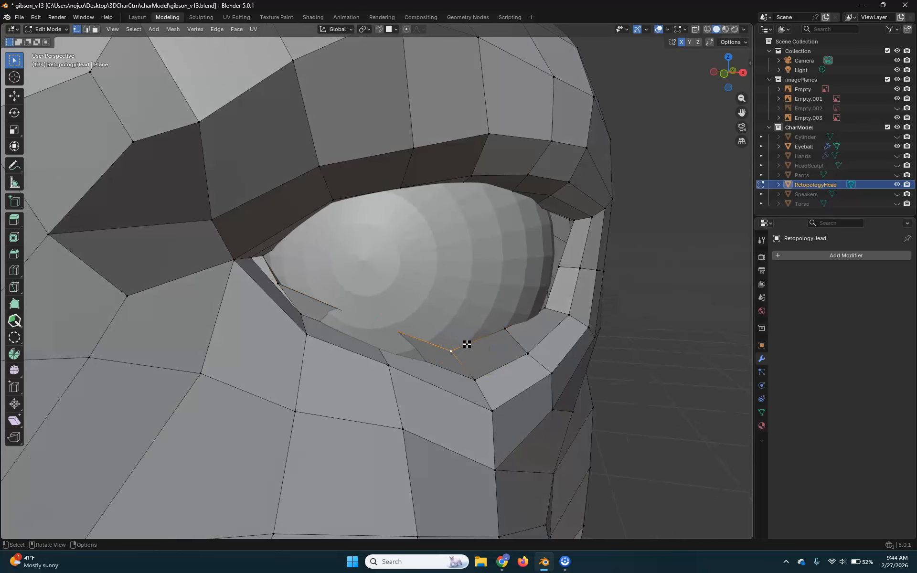
drag(476, 332, 434, 331)
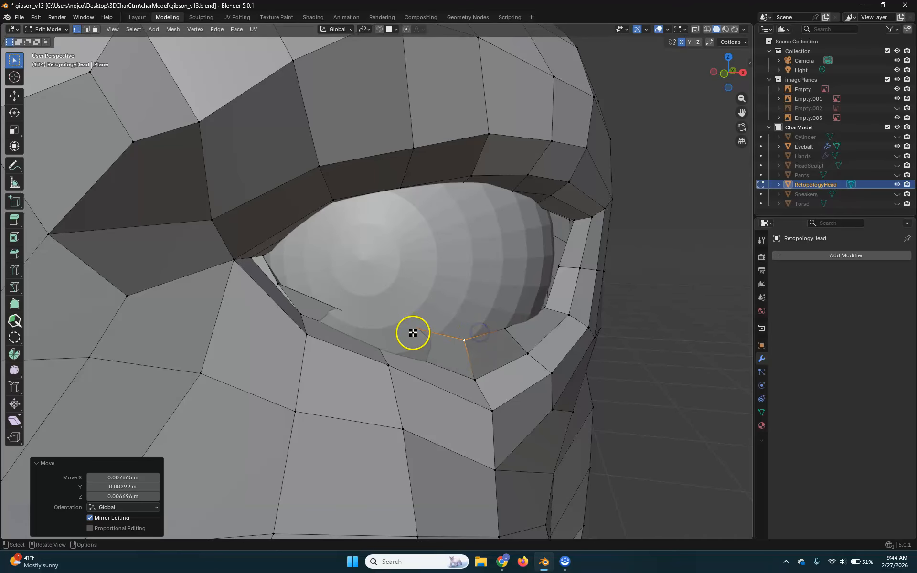
key(Left)
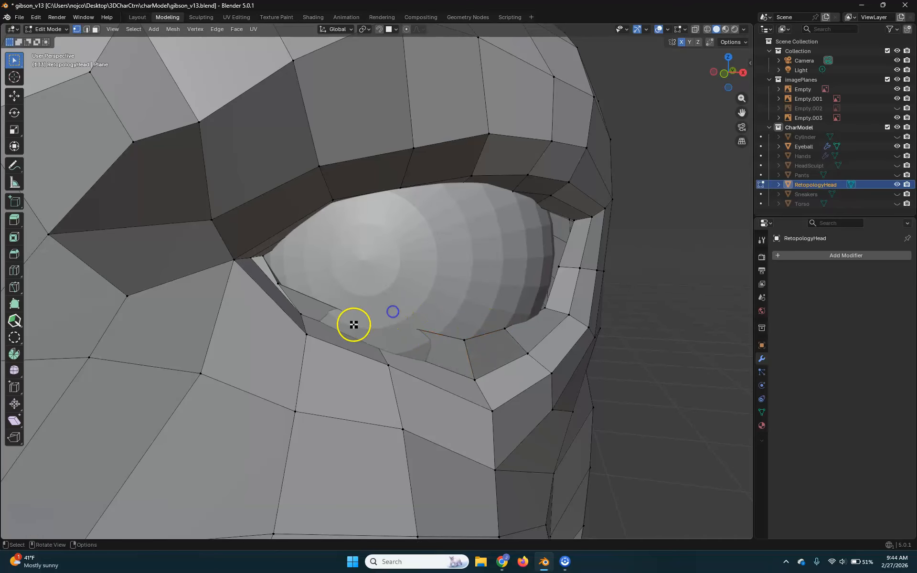
key(g)
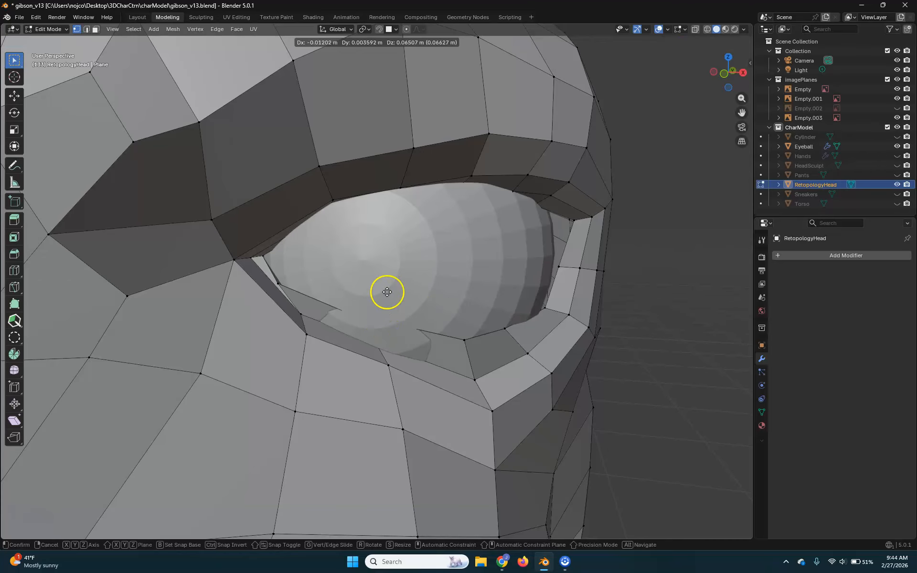
right_click(395, 297)
Move the lower rim vertex hidden behind the eyeball about 0.022 m along +X and 0.011 m down, then nudge it slightly forward and up
mouse_move(428, 348)
middle_down()
mouse_move(418, 350)
mouse_move(450, 345)
mouse_move(434, 358)
mouse_move(442, 366)
middle_up()
key(shift+z)
click(365, 328)
key(shift+z)
key(g)
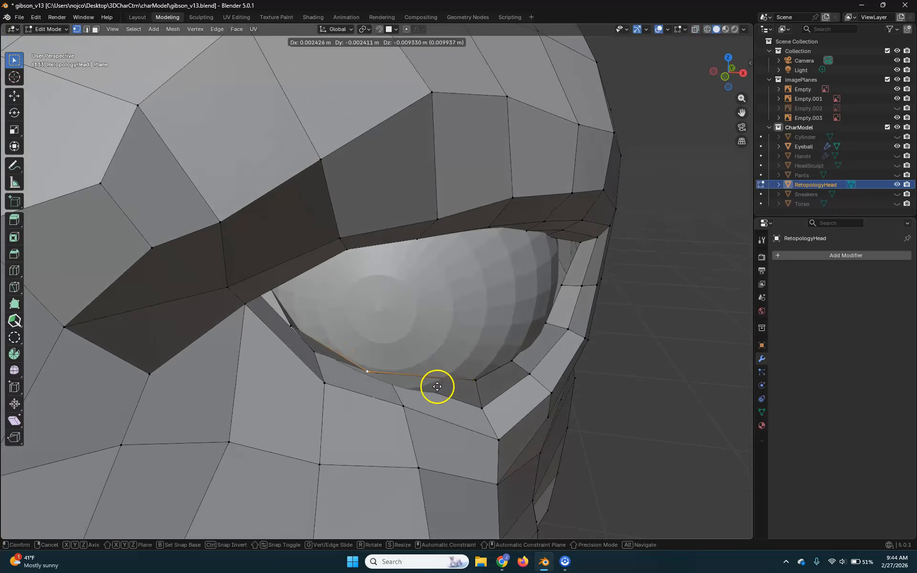
click(467, 394)
middle_drag(467, 395, 347, 351)
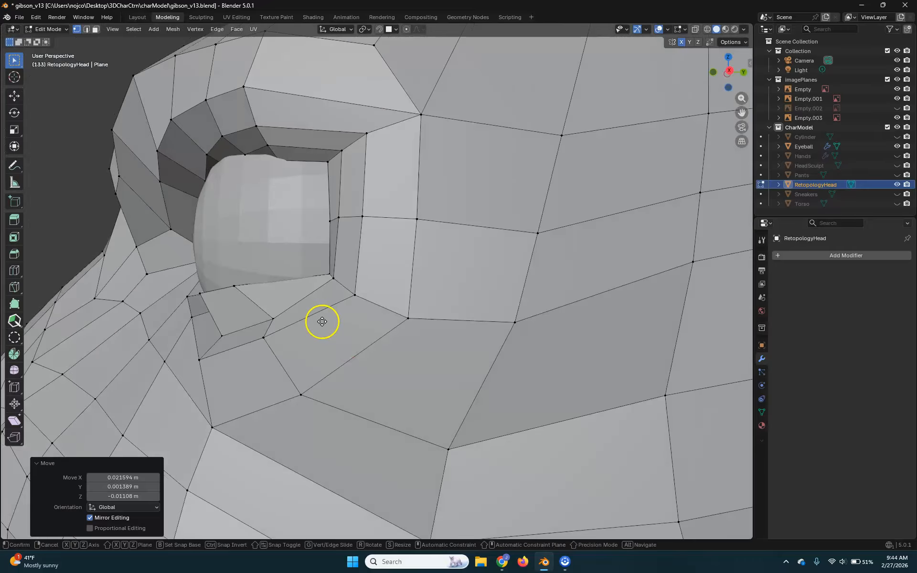
middle_drag(318, 315, 351, 365)
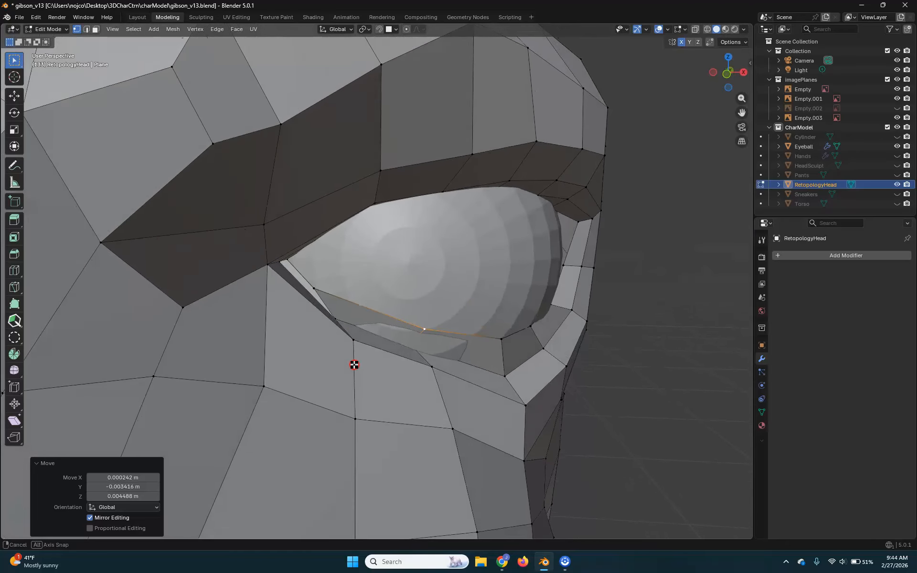
Move the lower rim vertex nearest the inner corner about 0.021 m along +X, 0.004 m along +Y and 0.005 m down
middle_drag(317, 286, 345, 312)
drag(345, 312, 390, 333)
middle_drag(389, 352, 343, 354)
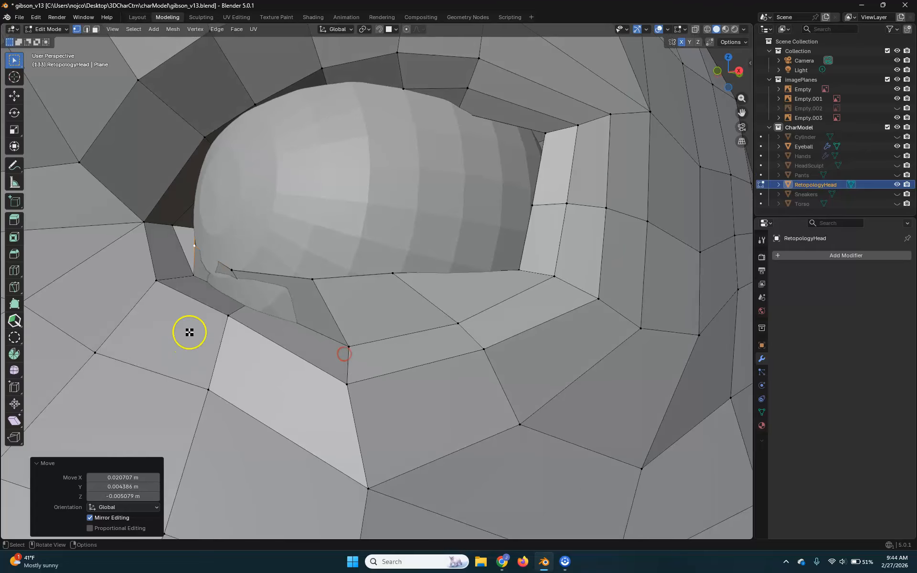
Lower the second-loop vertices under the eyeball's front, shifting the last one about 0.010 m down and 0.006 m forward along -Y
click(230, 324)
middle_drag(278, 353, 339, 360)
key(g)
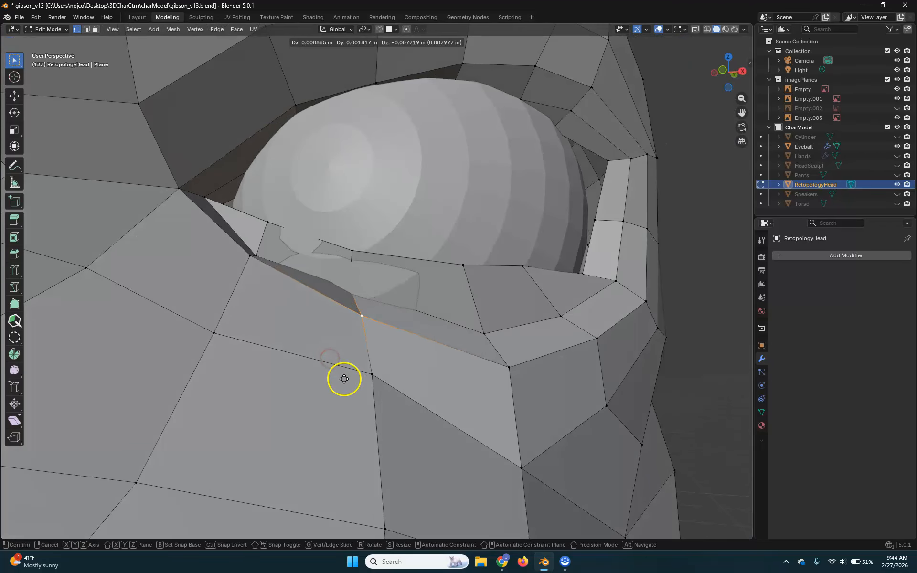
click(339, 388)
key(g)
click(250, 301)
middle_drag(322, 330, 273, 345)
click(265, 353)
middle_drag(301, 387, 313, 411)
key(g)
click(328, 441)
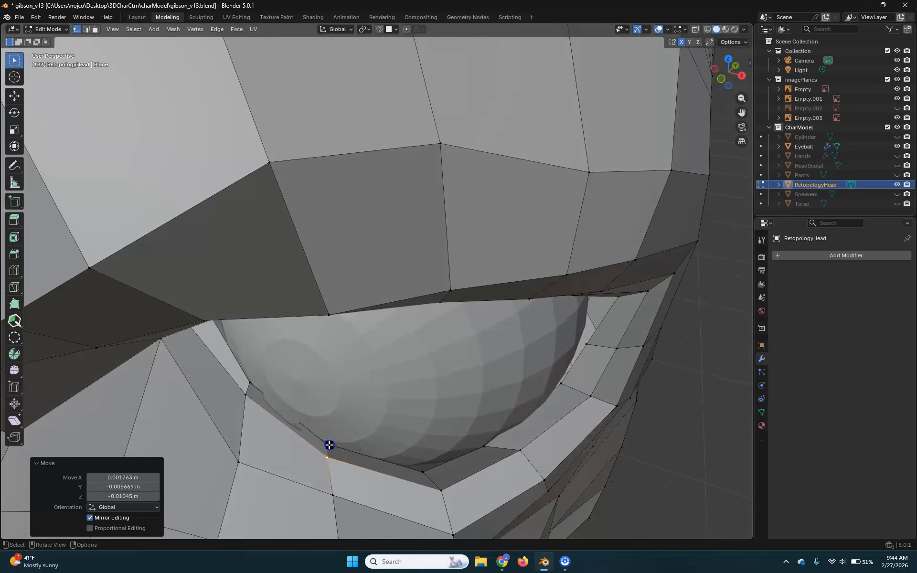
Move the second-loop vertex below the inner corner about 0.005 m down and 0.003 m forward along -Y
click(245, 400)
key(g)
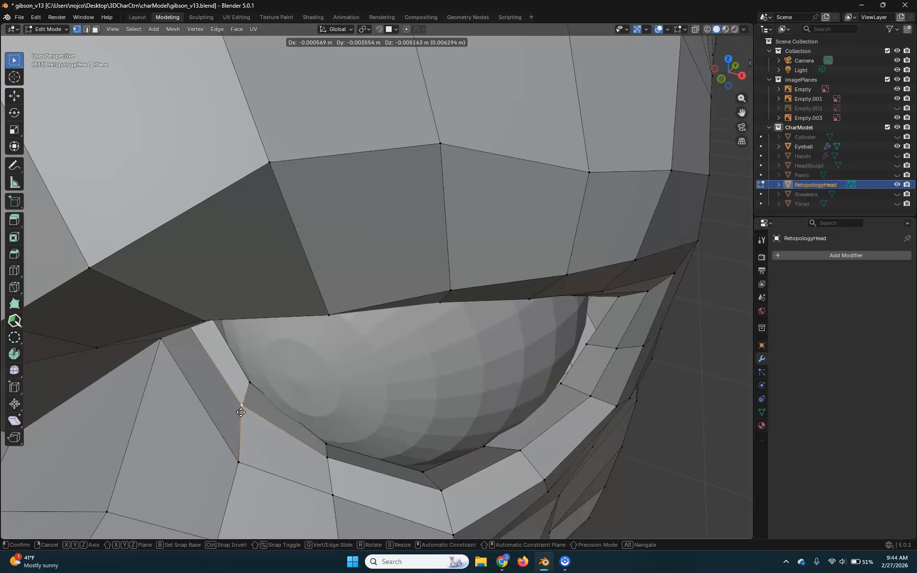
click(264, 414)
middle_drag(266, 416, 293, 377)
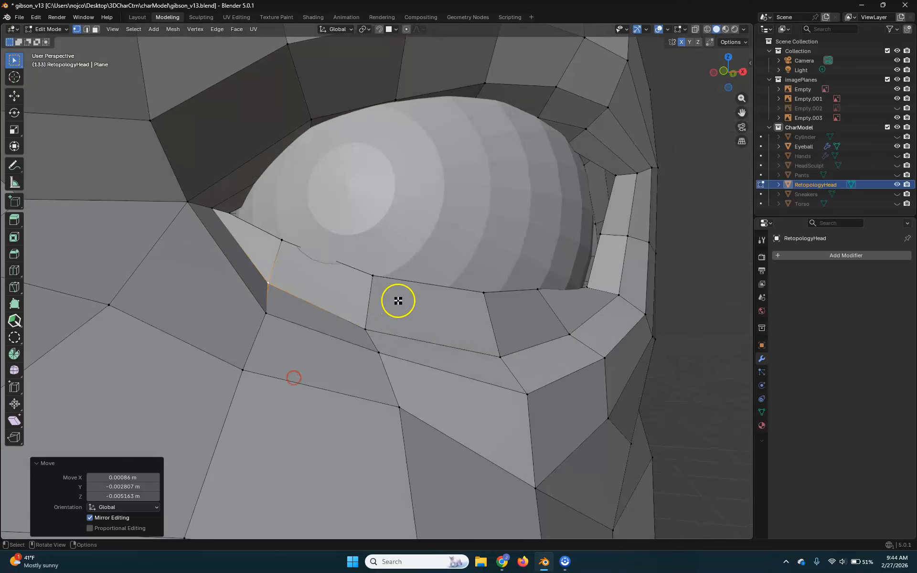
Shift the innermost lower rim vertex under the pupil area about 0.010 m toward the beak along -X and 0.002 m up
click(375, 277)
middle_drag(409, 301, 419, 313)
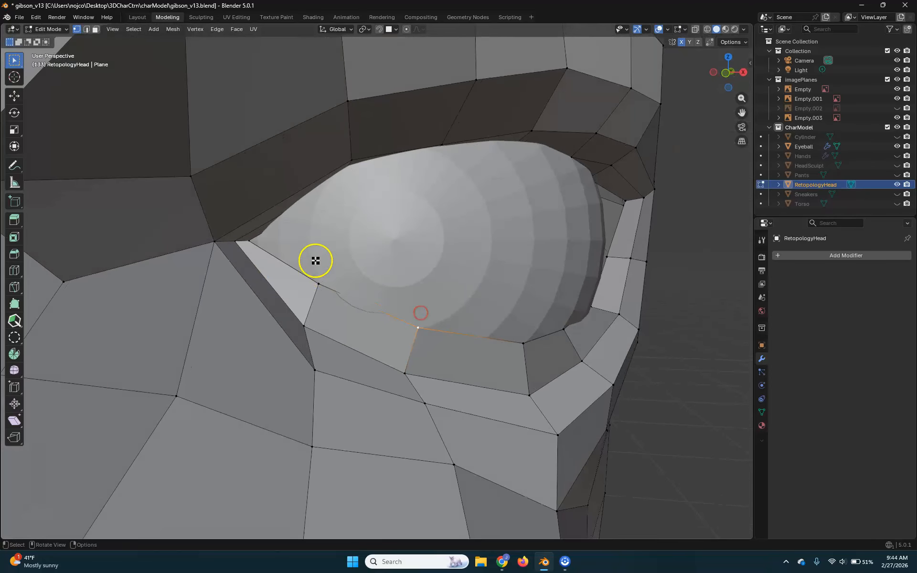
key(g)
click(412, 326)
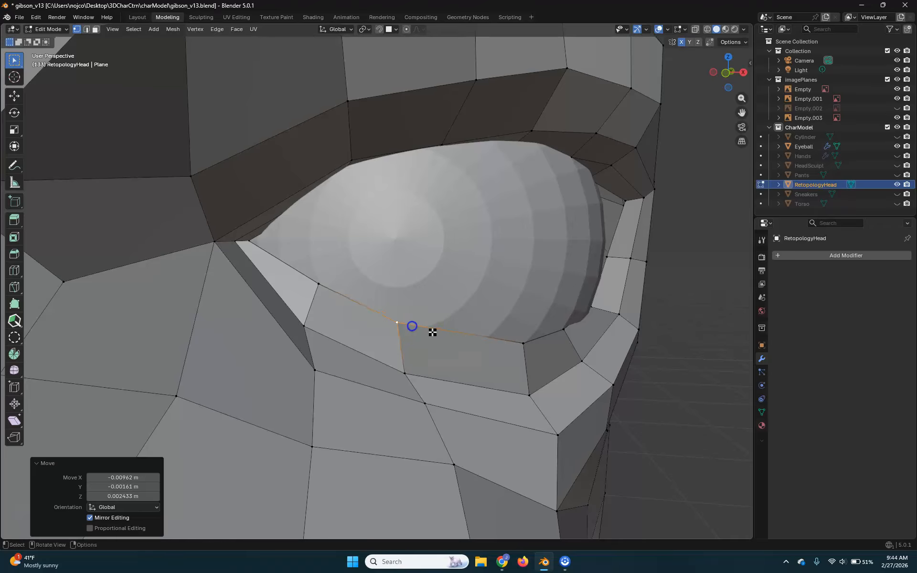
Move the two middle vertices of the outer-corner rim together about 0.009 m back along +Y and 0.008 m down
middle_drag(548, 376, 395, 347)
scroll(493, 350, up, 3)
click(448, 281)
shift+click(471, 284)
key(g)
click(493, 305)
middle_drag(395, 348, 496, 349)
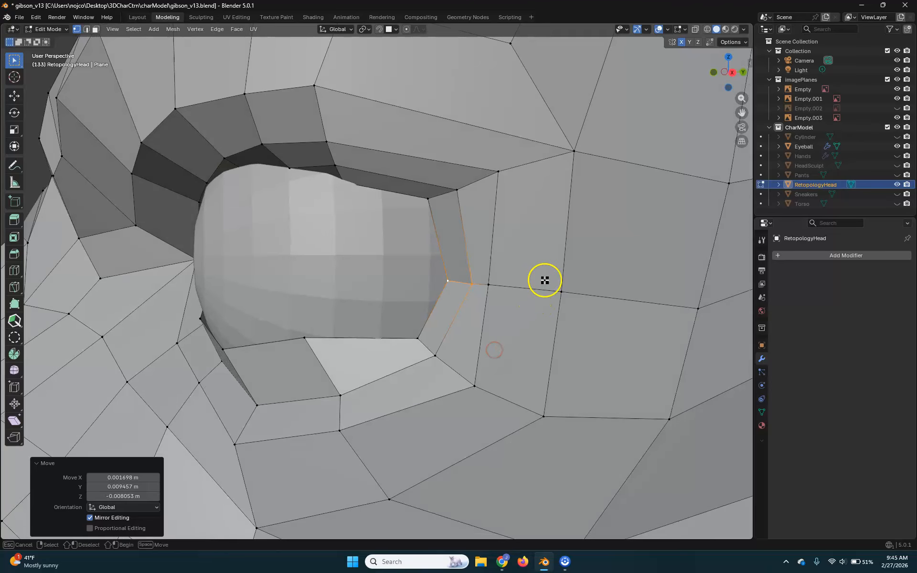
Move the next two vertices behind the outer-corner rim back along +Y and slightly down to even out the loop spacing
key(alt+a)
key(g)
click(531, 328)
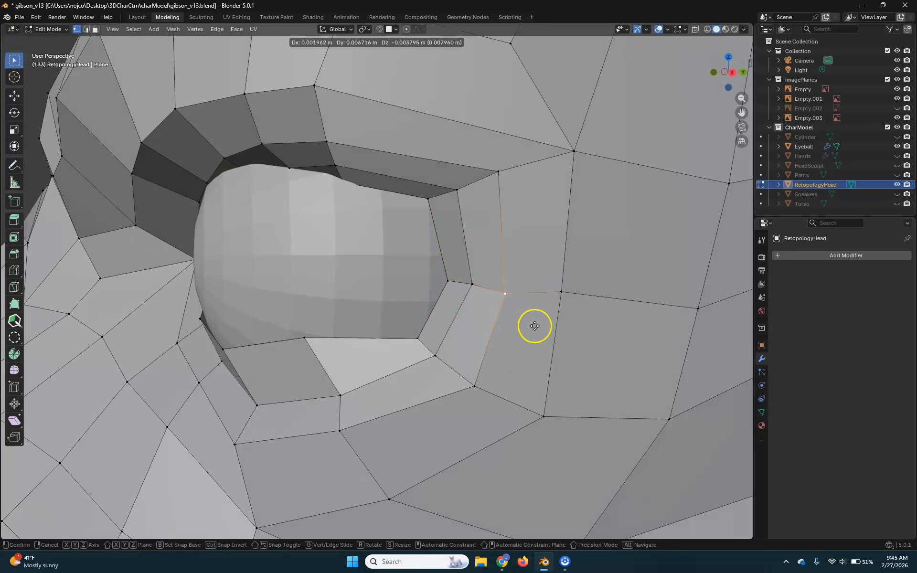
click(576, 287)
key(g)
click(615, 337)
Pick the hidden upper rim vertex near the inner corner in wireframe and move it about 0.025 m down and 0.012 m along +X
middle_drag(597, 344, 285, 266)
key(shift+z)
click(278, 233)
mouse_move(221, 258)
middle_down()
mouse_move(291, 277)
mouse_move(262, 262)
mouse_move(268, 248)
mouse_move(225, 280)
mouse_move(329, 271)
mouse_move(387, 295)
middle_up()
key(shift+z)
drag(387, 295, 377, 387)
Move the same upper inner-corner vertex about 0.016 m forward along -Y, 0.010 m along -X and 0.010 m up
middle_drag(401, 383, 320, 366)
key(g)
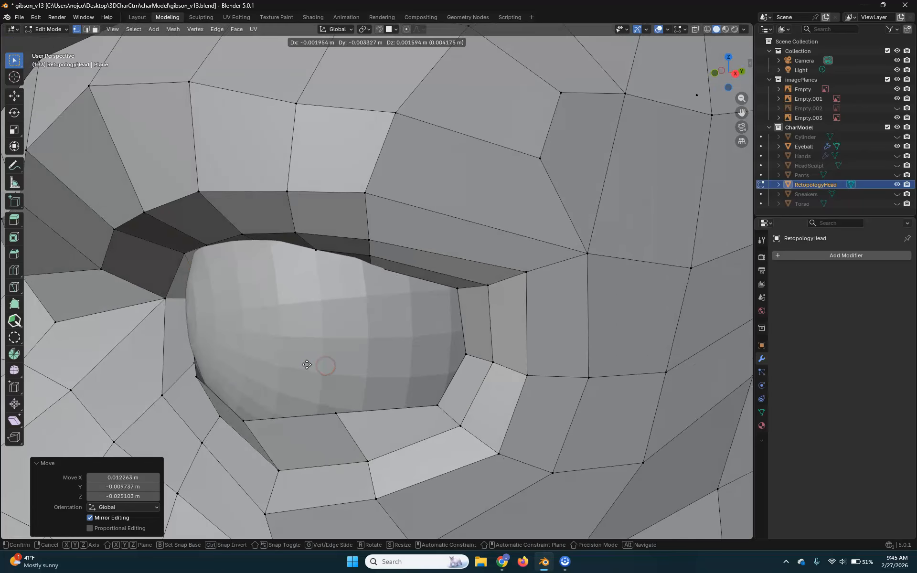
click(282, 351)
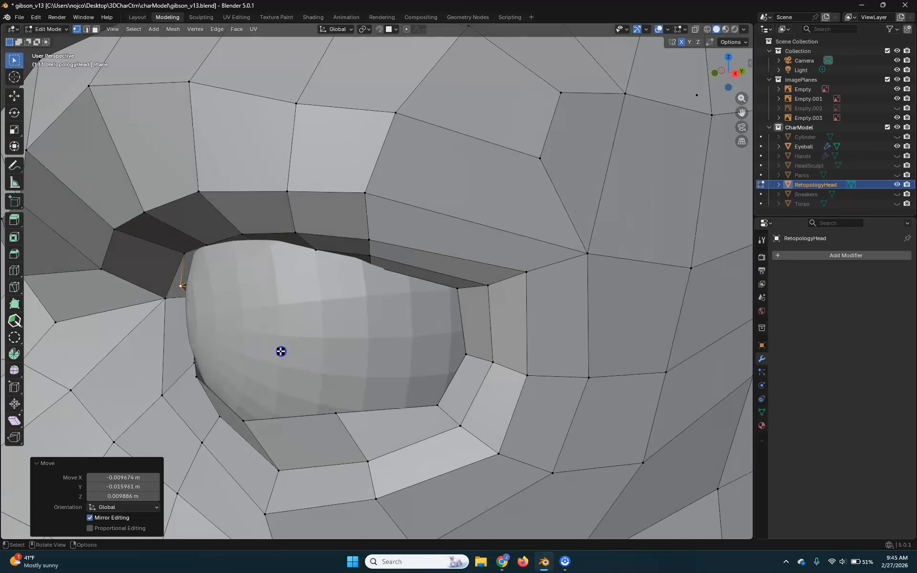
Pull the upper inner-corner rim vertex about 0.015 m forward along -Y, then shift it about 0.014 m along +X and 0.008 m up
click(178, 286)
middle_drag(237, 353, 321, 297)
key(g)
click(215, 353)
key(g)
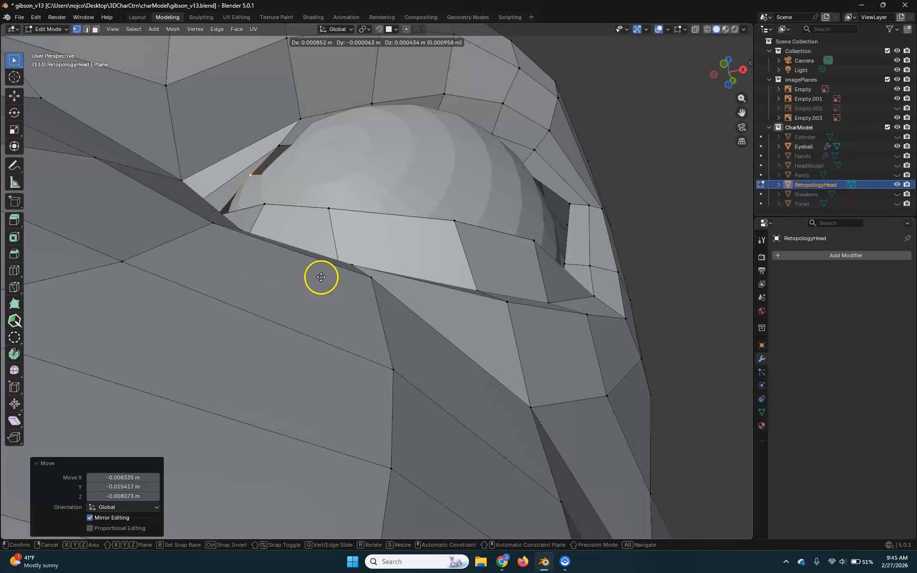
click(342, 260)
Raise the neighbouring upper lid vertex near the inner corner toward the brow-side rim
middle_drag(365, 231, 365, 276)
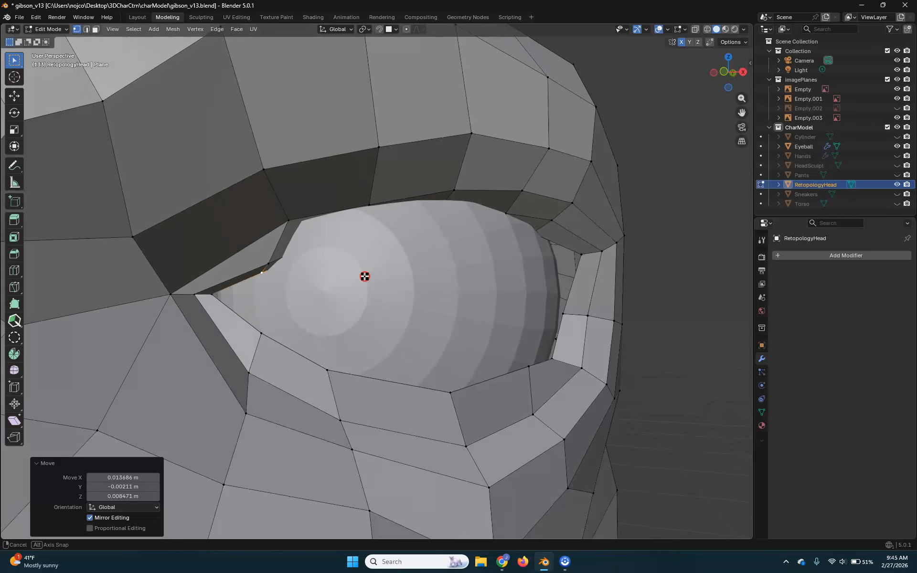
click(265, 256)
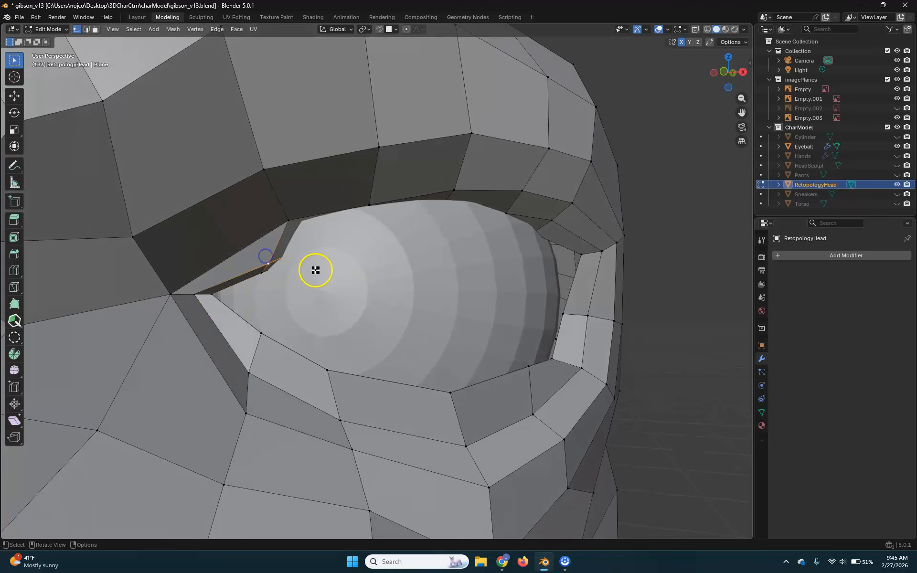
key(g)
click(266, 277)
Move the innermost upper lid vertex near the inner corner about 0.008 m along +X, 0.002 m along +Y and 0.005 m up
key(g)
right_click(271, 275)
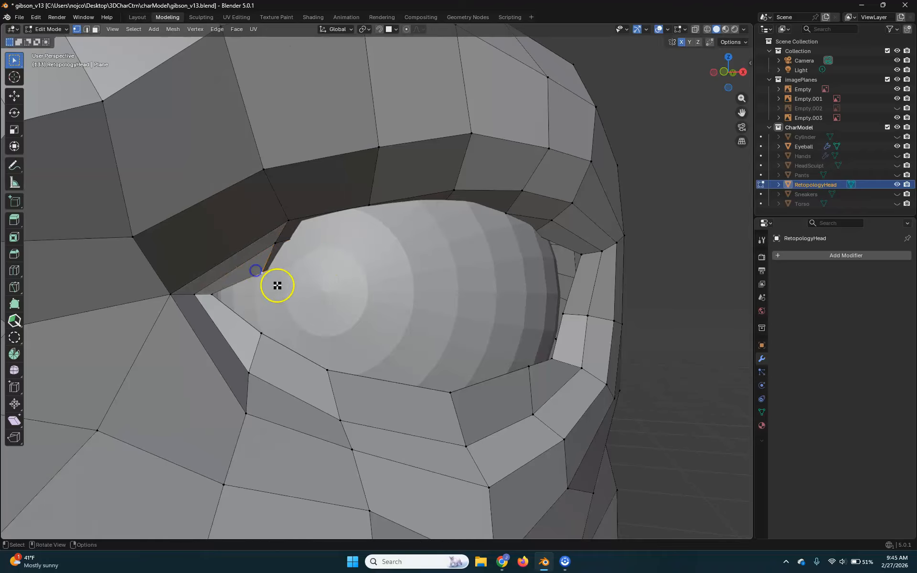
key(g)
click(302, 275)
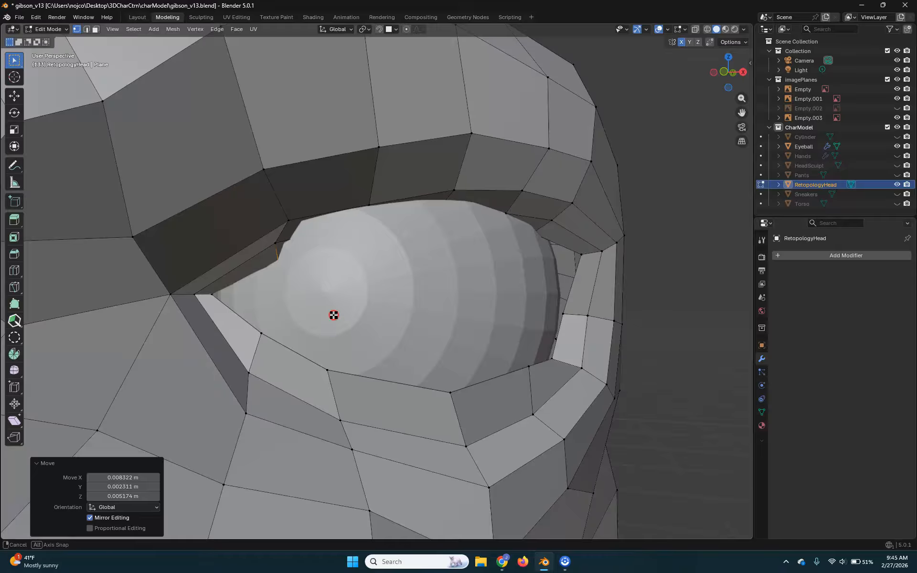
Move the inner-corner upper lid vertex about 0.008 m along +X, 0.007 m forward along -Y and 0.008 m down
middle_drag(333, 315, 334, 377)
key(g)
click(346, 411)
middle_drag(412, 442, 401, 372)
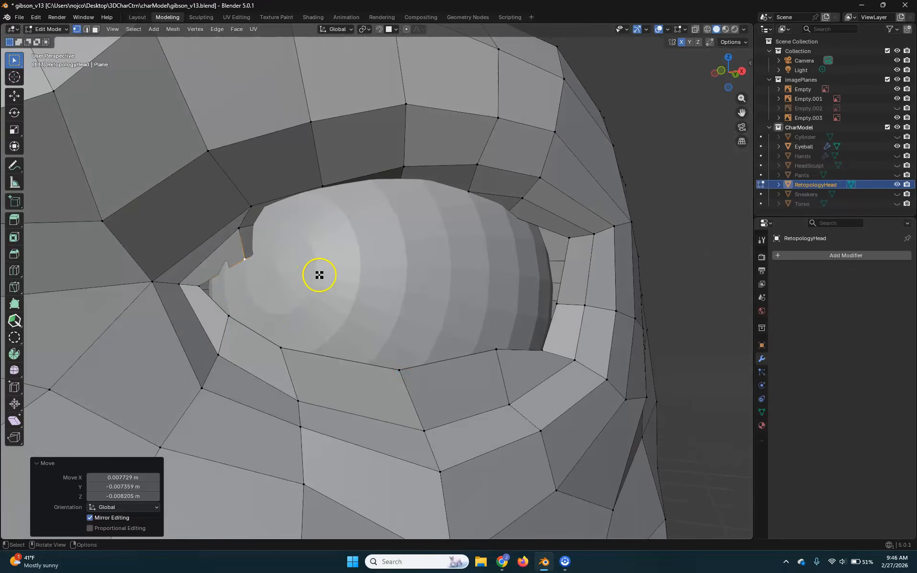
Switch to Object Mode and lower the mirrored eyeball about 0.012 m along the Z axis
middle_drag(317, 263, 409, 266)
scroll(307, 268, down, 4)
scroll(333, 280, down, 4)
scroll(334, 261, up, 3)
scroll(384, 278, up, 2)
scroll(349, 289, up, 2)
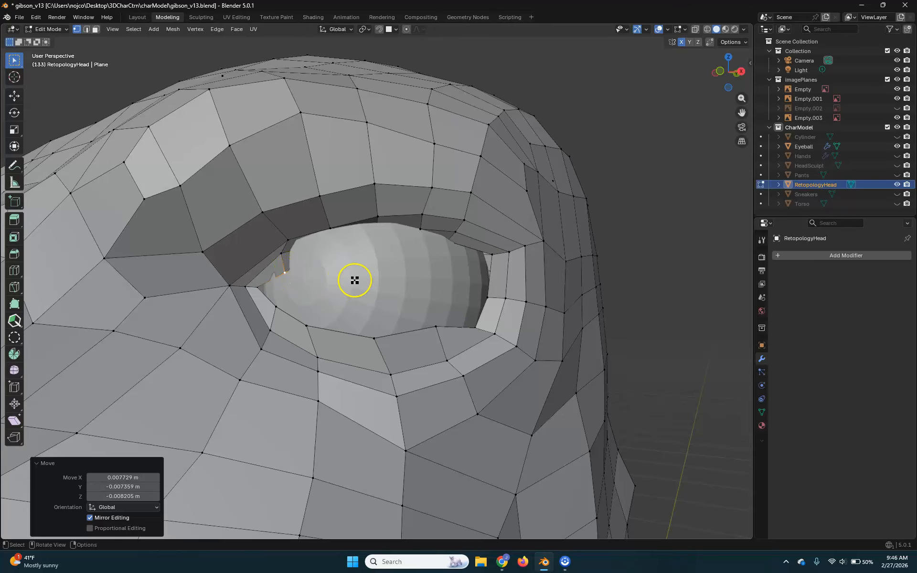
middle_drag(360, 292, 425, 271)
key(Tab)
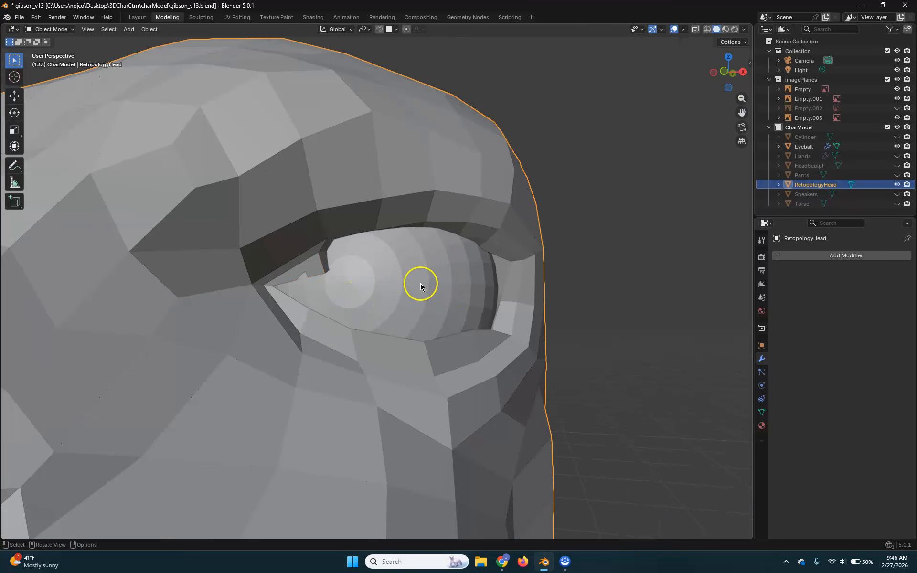
click(448, 325)
scroll(446, 313, down, 5)
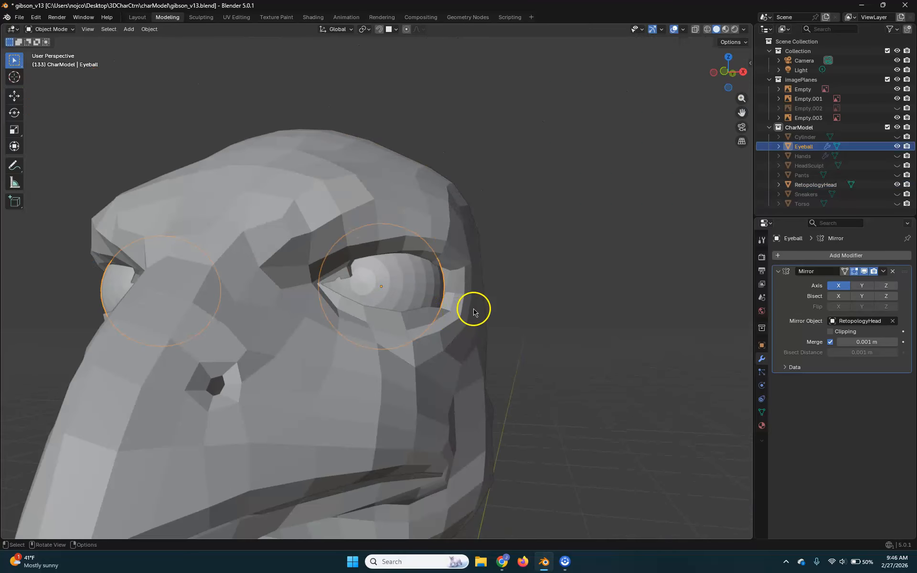
key(g)
key(z)
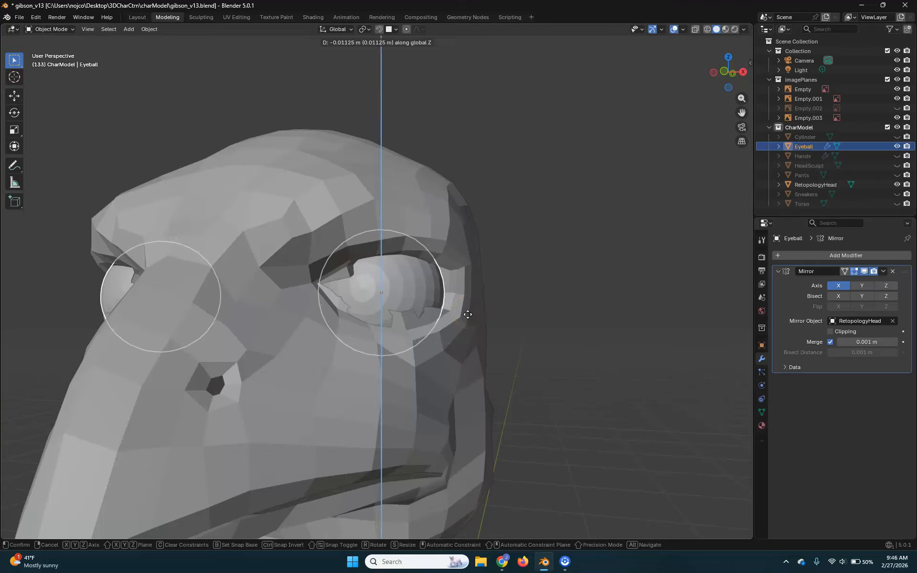
click(467, 315)
scroll(522, 321, up, 5)
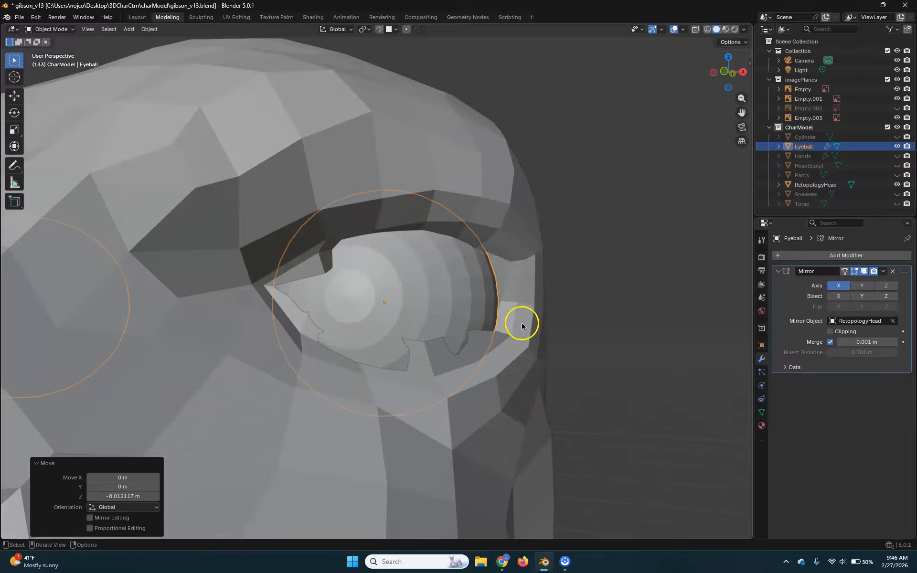
Return to editing the RetopologyHead mesh and show it as wireframe around the eye
click(597, 419)
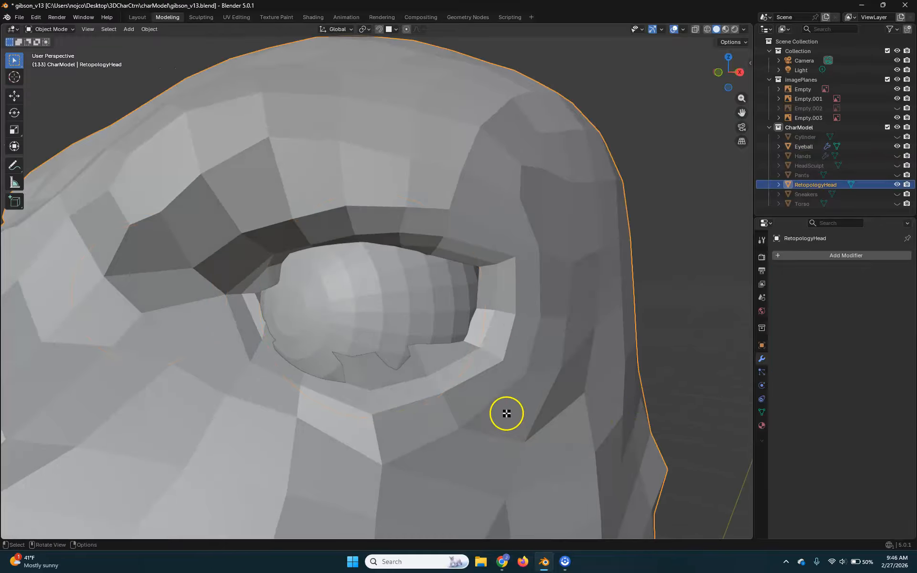
key(Tab)
scroll(286, 396, up, 3)
mouse_move(316, 399)
middle_down()
mouse_move(325, 382)
mouse_move(315, 380)
middle_up()
key(alt+z)
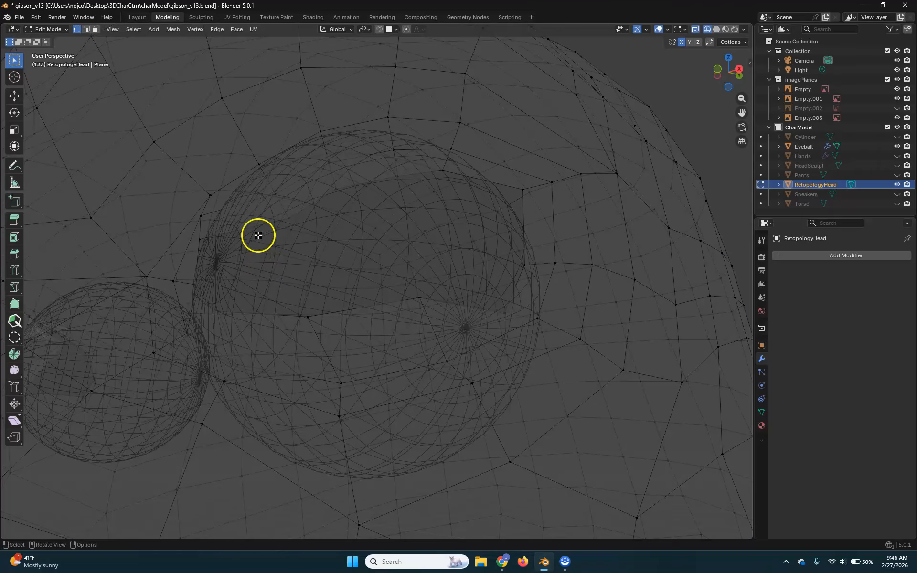
Select the inner upper lid vertices above the eyeball and move them together forward along -Y in solid shading
middle_drag(291, 222, 381, 235)
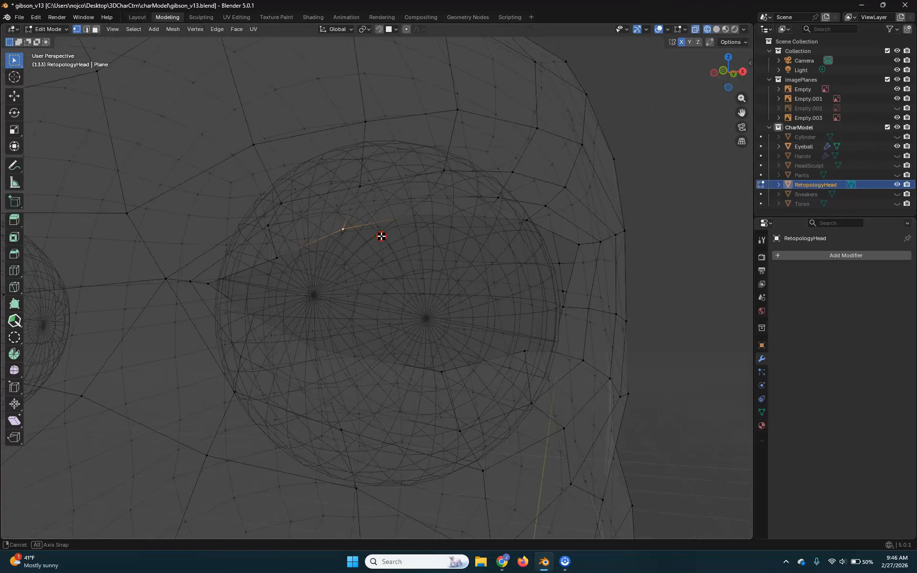
shift+click(416, 214)
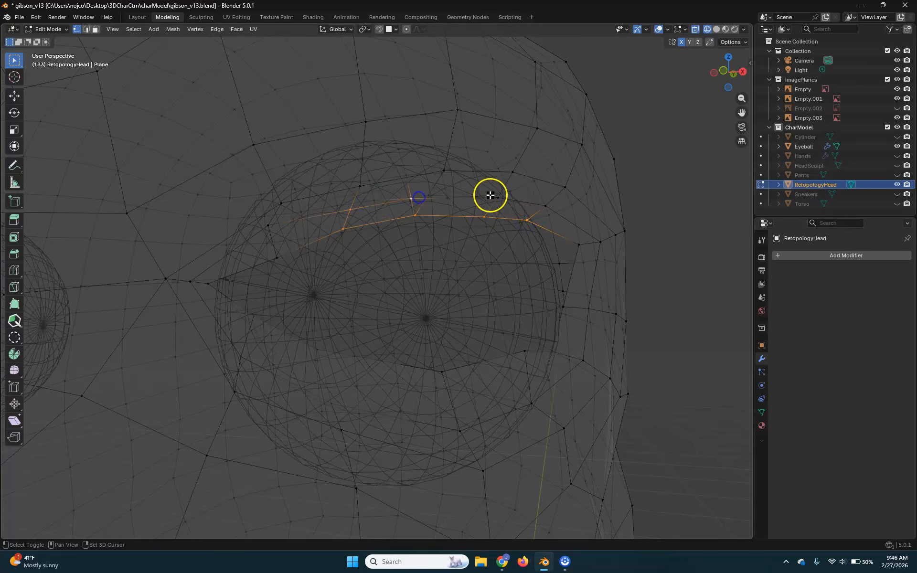
middle_drag(534, 221, 440, 237)
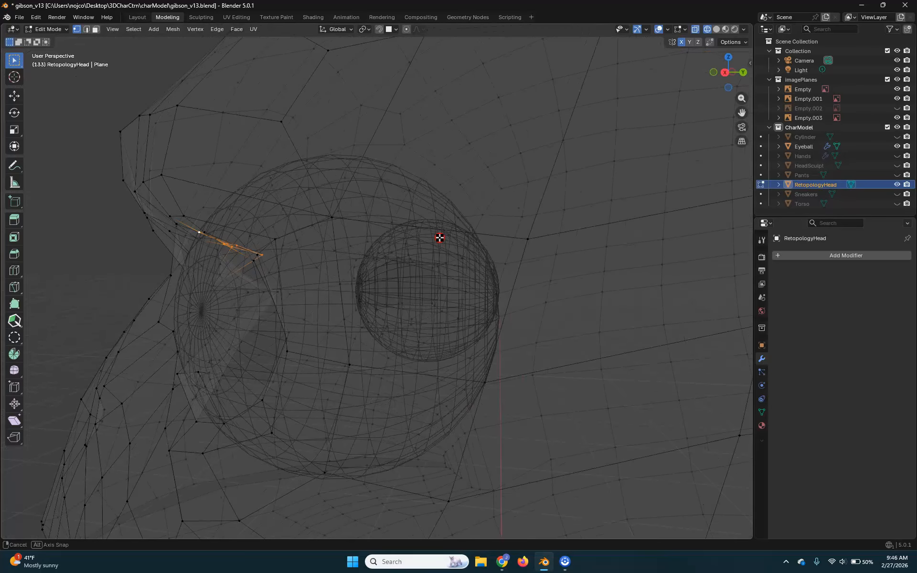
key(shift+z)
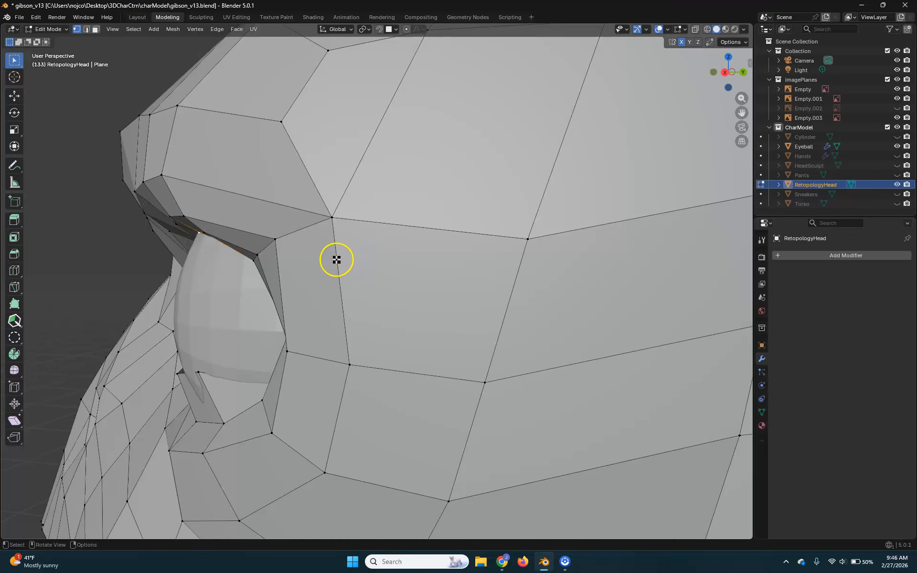
key(g)
click(313, 258)
Move the middle upper lid vertex above the rim about 0.030 m along -Y, 0.011 m along +X and 0.002 m up
mouse_move(255, 280)
middle_down()
mouse_move(356, 258)
mouse_move(352, 245)
mouse_move(382, 188)
mouse_move(401, 230)
mouse_move(547, 297)
mouse_move(516, 295)
mouse_move(423, 327)
mouse_move(407, 322)
middle_up()
key(shift+z)
click(392, 264)
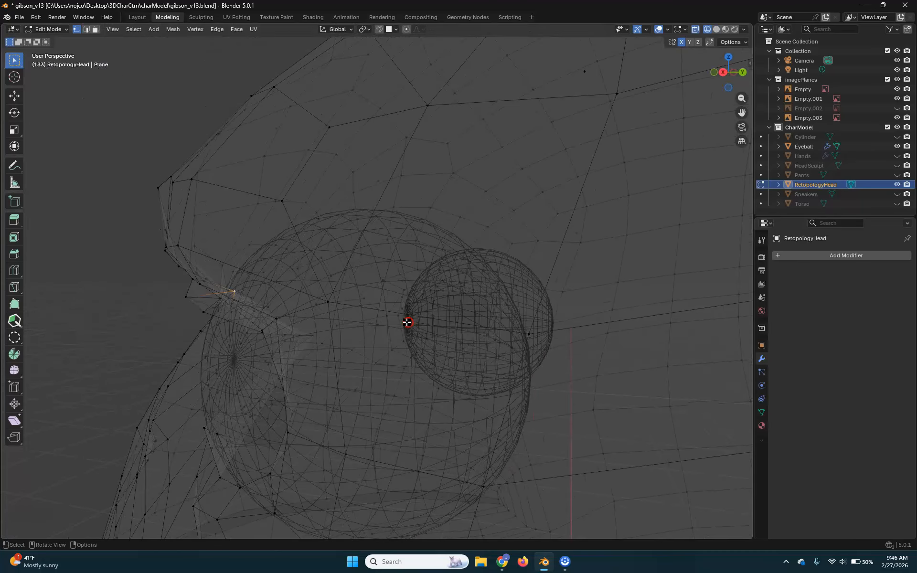
key(g)
click(348, 313)
mouse_move(348, 314)
middle_down()
mouse_move(447, 334)
mouse_move(417, 342)
middle_up()
key(shift+z)
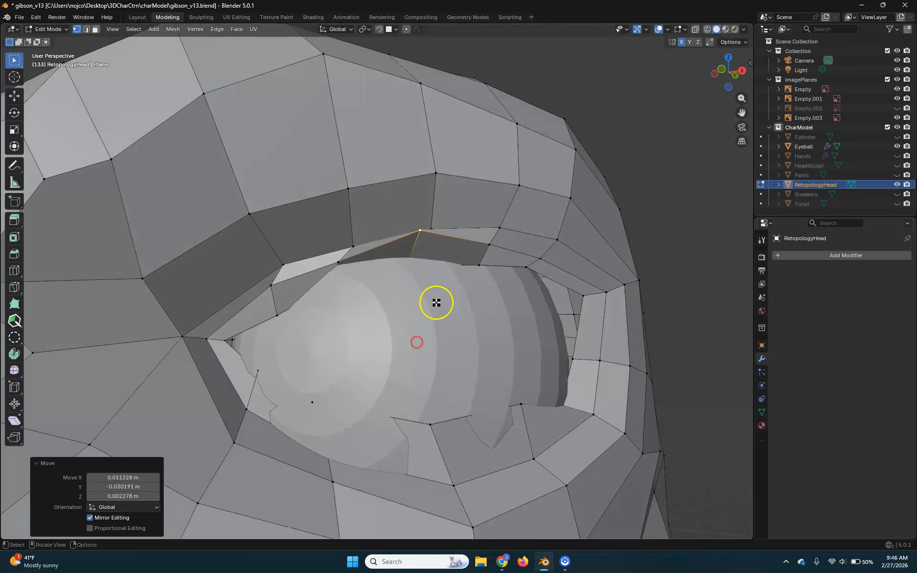
Move the upper lid rim vertex just below it about 0.014 m along -Y, 0.002 m along -X and 0.003 m down
click(411, 266)
middle_drag(462, 296, 392, 310)
key(g)
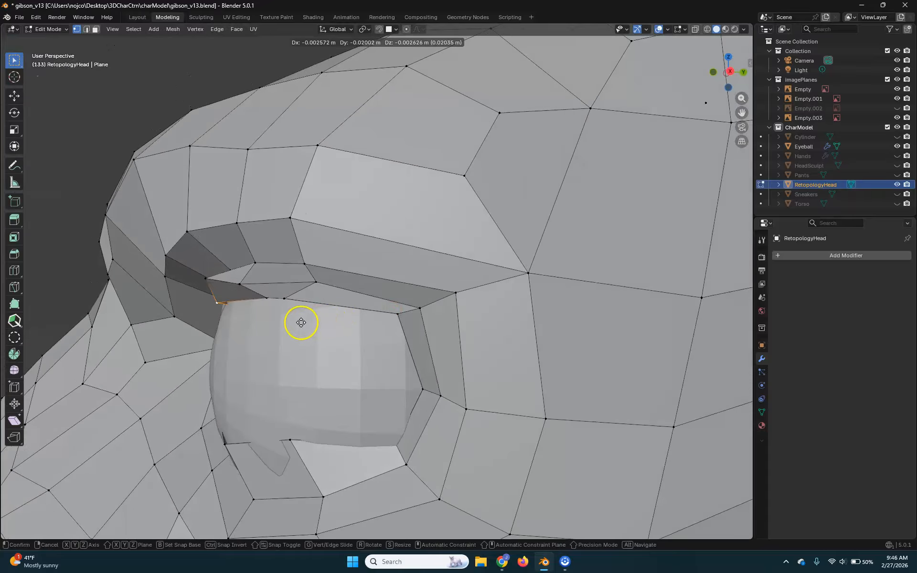
click(310, 323)
Move the next upper rim vertex toward the inner corner about 0.029 m along -Y and 0.004 m down, then shift it along +X
middle_drag(311, 324, 393, 250)
key(alt+z)
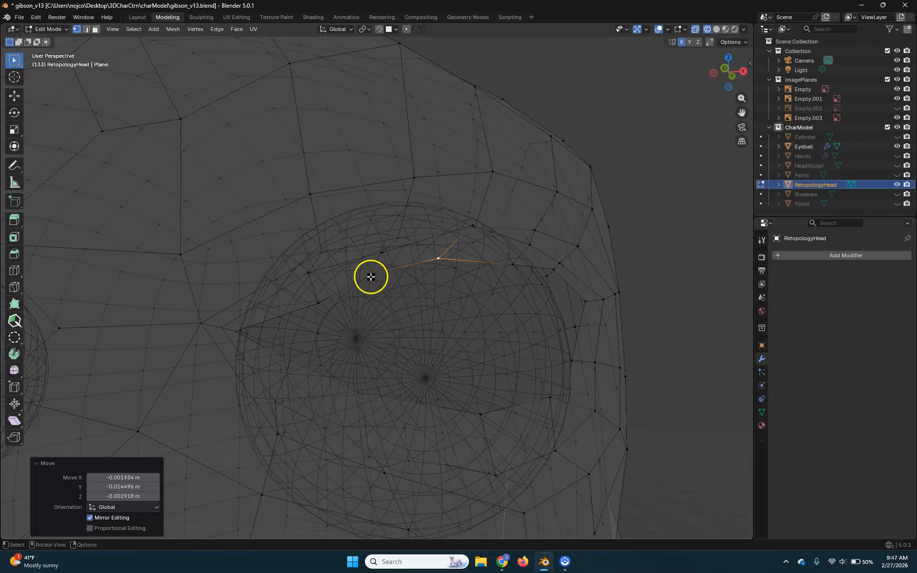
middle_drag(401, 299, 307, 317)
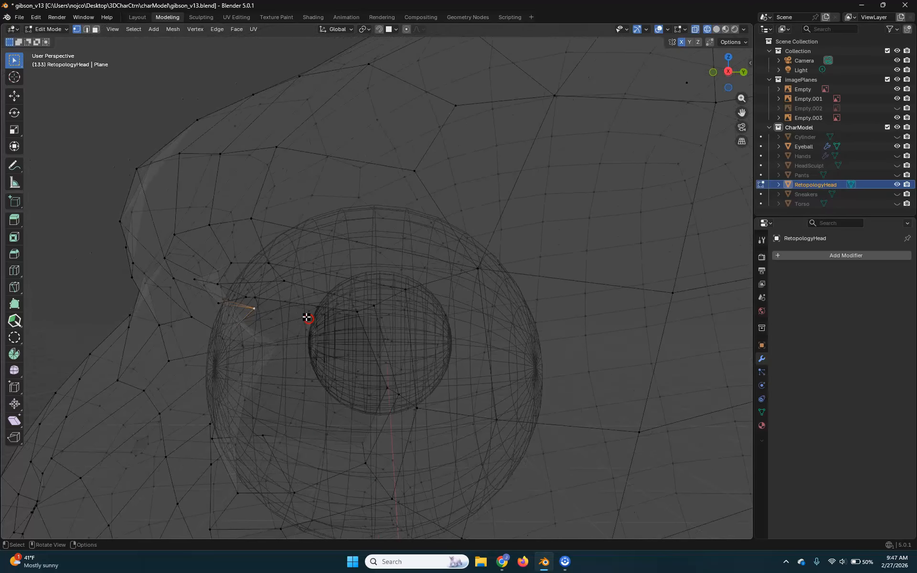
key(shift+z)
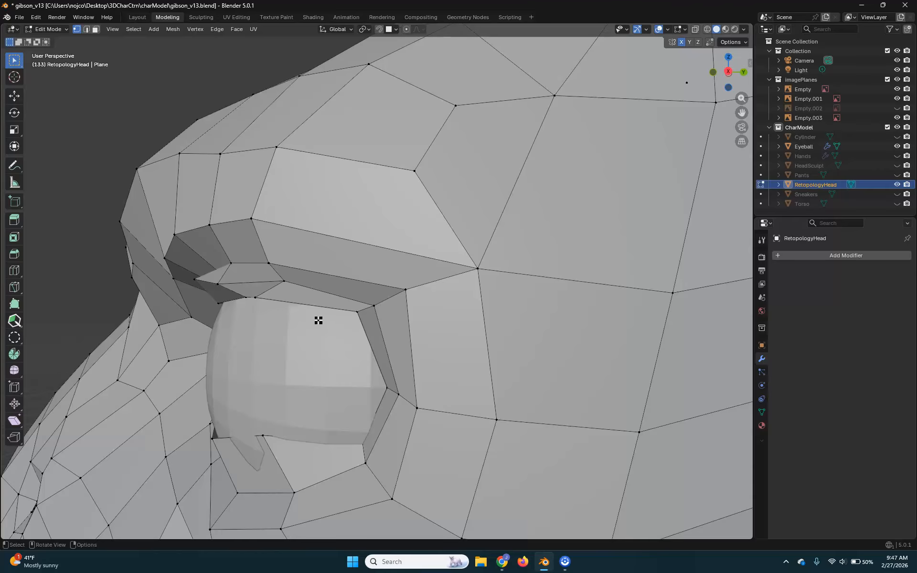
key(g)
click(274, 324)
middle_drag(277, 323, 374, 302)
key(g)
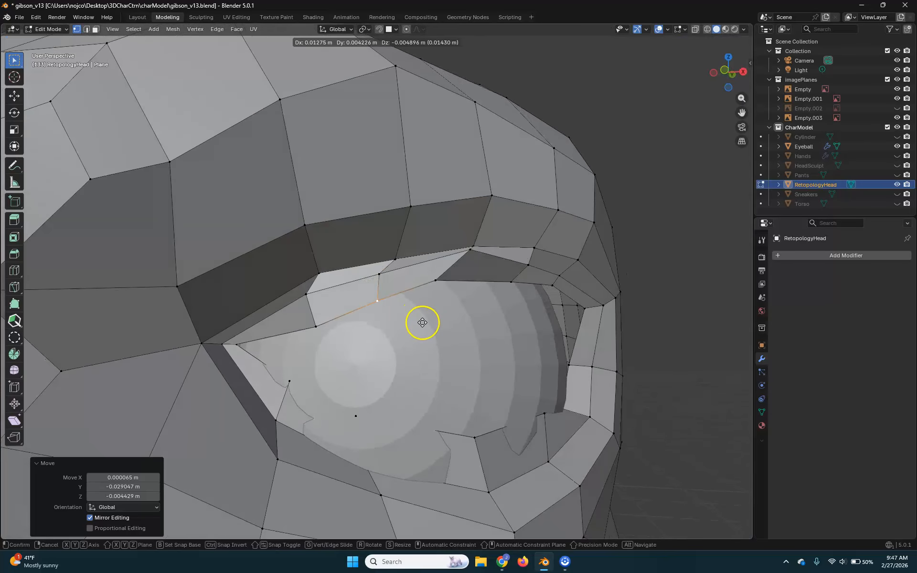
click(425, 321)
Reposition the upper lid vertices nearest the inner corner so they sit against the front of the eyeball
click(328, 331)
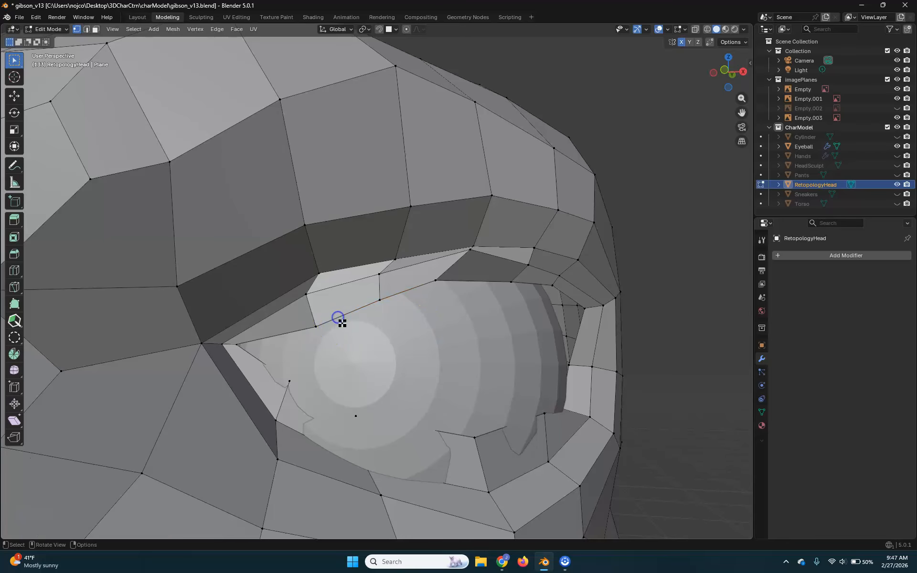
drag(346, 337, 344, 317)
click(308, 337)
middle_drag(309, 337, 239, 345)
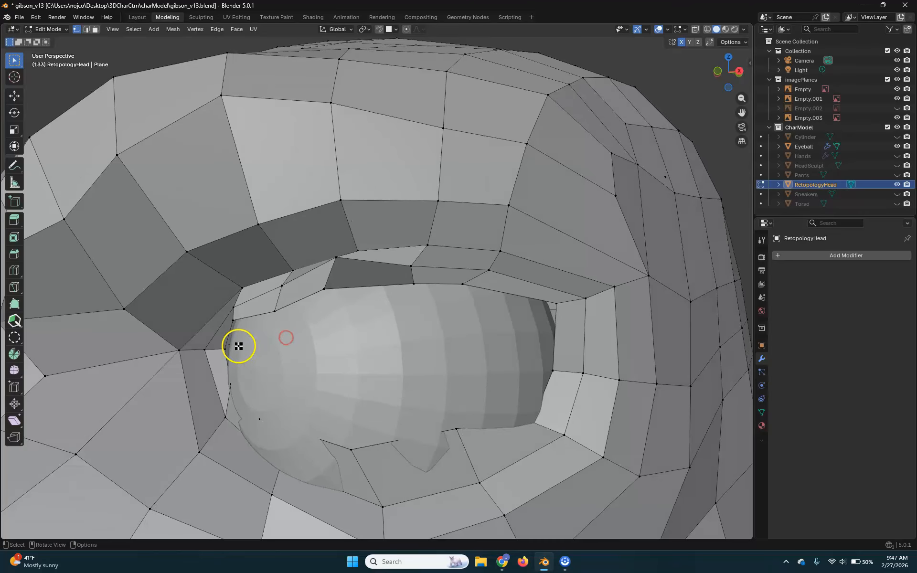
drag(236, 353, 242, 358)
middle_drag(276, 385, 328, 384)
Adjust the upper lid vertices between the inner corner and the lid's middle to follow the eyeball's curve
middle_drag(388, 293, 440, 307)
drag(439, 307, 465, 310)
drag(366, 314, 371, 301)
click(366, 286)
middle_drag(499, 332, 407, 356)
drag(363, 340, 344, 343)
middle_drag(244, 349, 293, 346)
drag(293, 346, 319, 344)
mouse_move(297, 370)
middle_down()
mouse_move(297, 354)
mouse_move(289, 359)
middle_up()
Lower the middle second-row upper lid vertex about 0.007 m, then move it about 0.023 m back along +Y
click(459, 273)
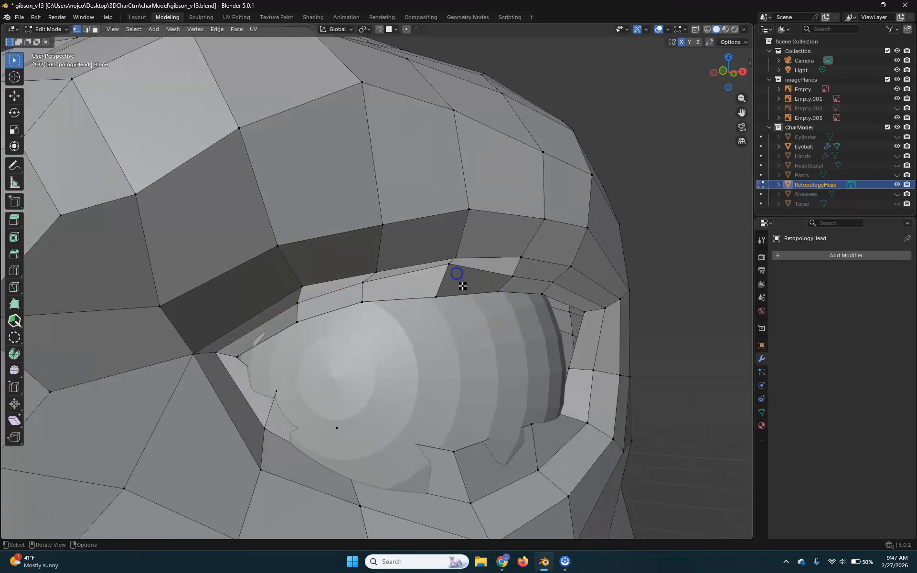
key(g)
click(447, 287)
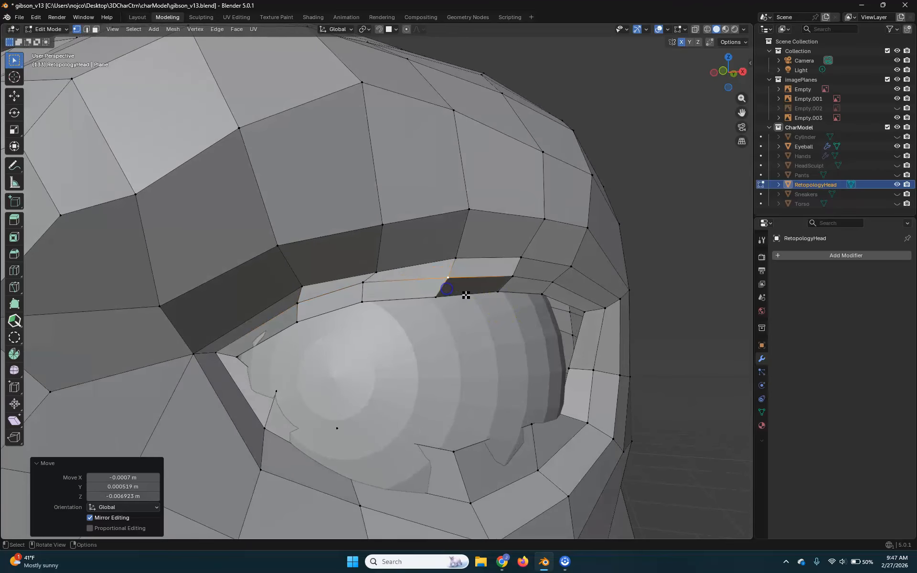
middle_drag(467, 295, 375, 299)
key(g)
click(316, 307)
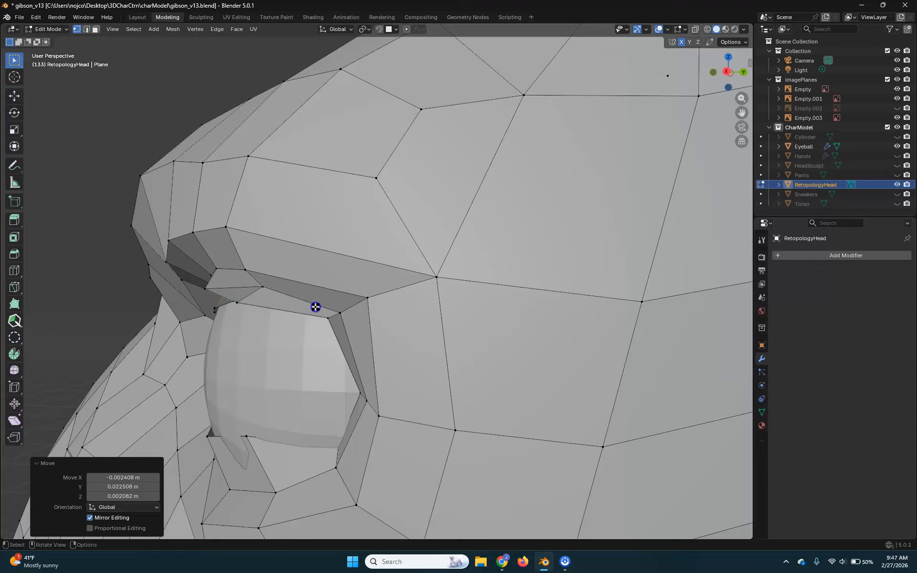
Move the protruding second-row upper lid vertex back along +Y and refine the lid row's spacing from the front
click(240, 293)
key(g)
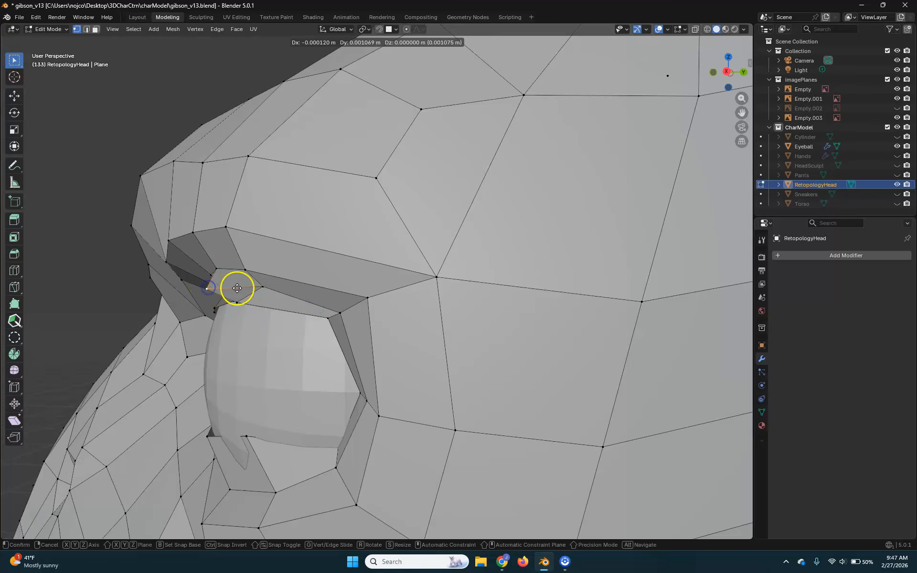
click(268, 285)
middle_drag(267, 284, 413, 307)
key(g)
click(375, 303)
key(g)
click(446, 309)
Move the outer brow-crease vertex about 0.010 m along +X, 0.011 m along +Y and 0.003 m down, and shift the vertex above it outward
click(481, 271)
key(g)
click(526, 277)
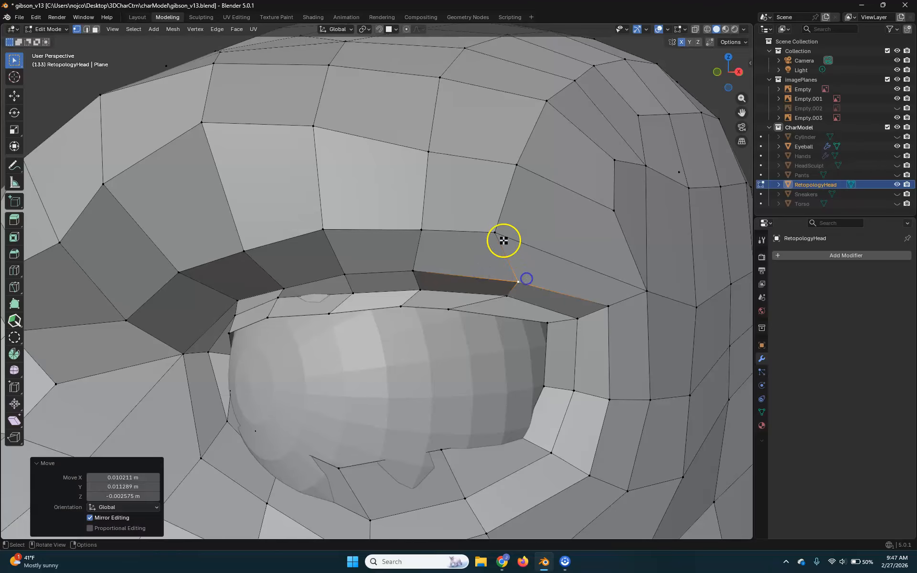
click(496, 230)
key(g)
click(536, 241)
middle_drag(515, 345, 522, 332)
Move the outer upper rim vertex about 0.016 m along +X and +Y and 0.004 m down, then adjust its depth from the side
click(462, 304)
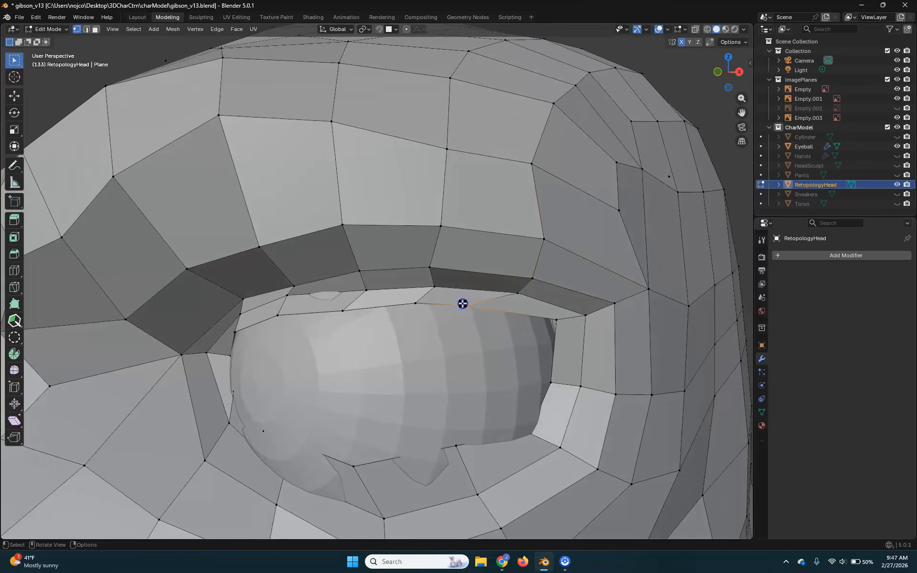
key(g)
click(563, 339)
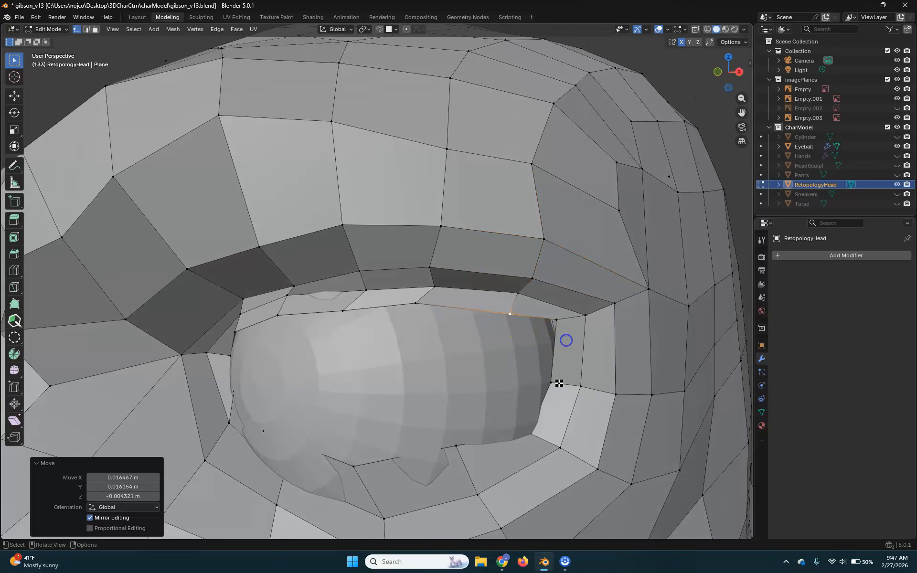
middle_drag(557, 381, 471, 377)
key(g)
click(328, 353)
From below, move the outer upper lid rim vertex about 0.006 m along +X, 0.007 m along +Y and 0.001 m down
middle_drag(327, 354, 398, 307)
click(454, 142)
key(g)
click(432, 138)
middle_drag(432, 139, 408, 147)
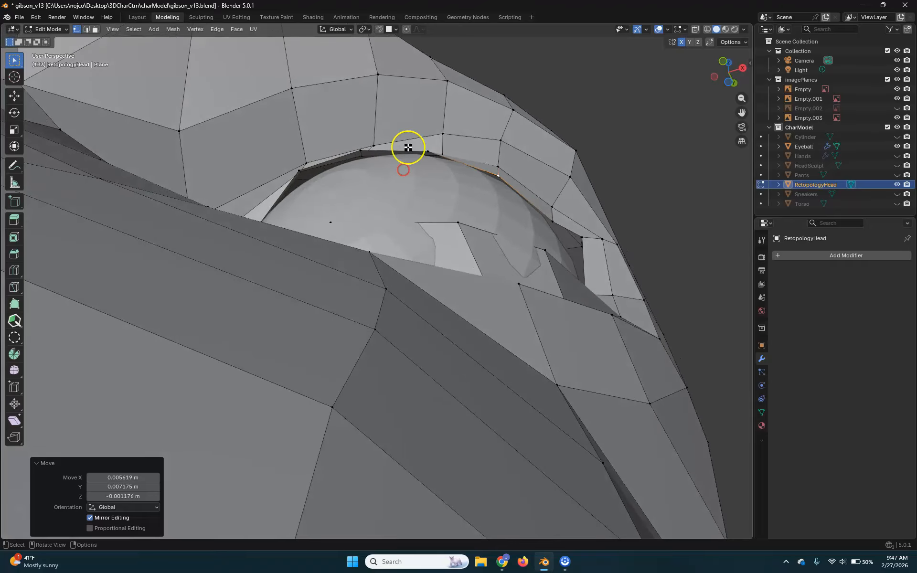
Fit two upper lid rim vertices near the lid's middle closely against the top of the eyeball
click(435, 145)
key(g)
click(443, 145)
click(358, 142)
key(g)
click(320, 151)
Move the upper rim vertex near the inner corner about 0.001 m along +X, 0.003 m along +Y and 0.002 m down
click(305, 156)
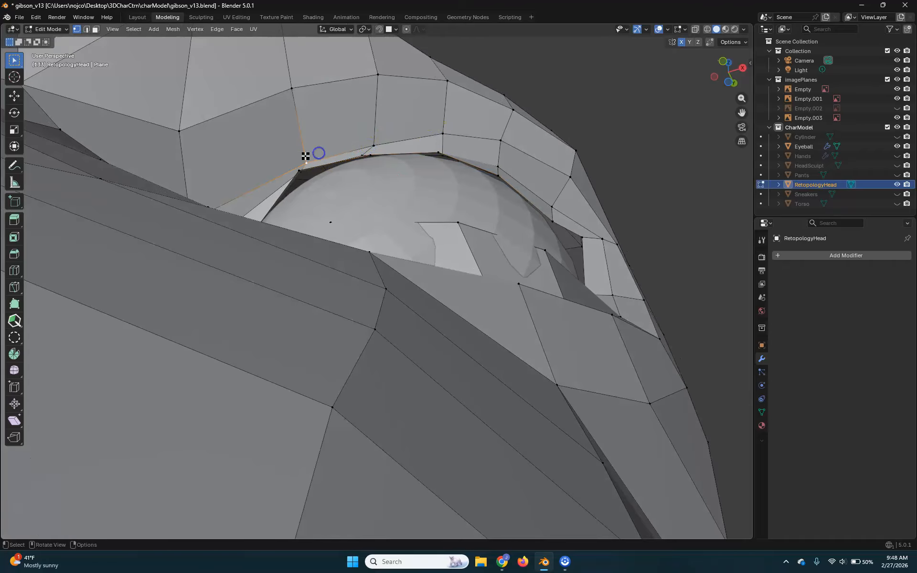
key(g)
click(332, 179)
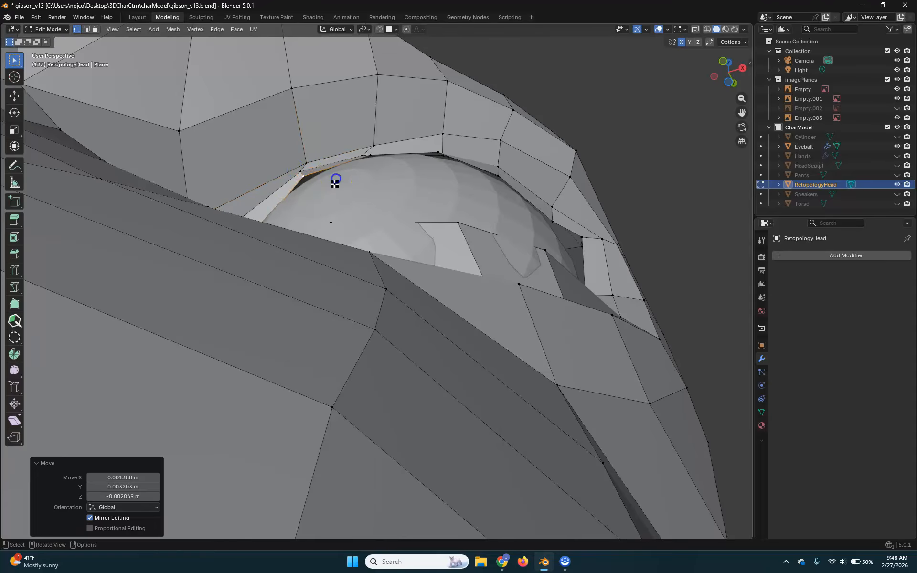
Adjust the outermost upper lid rim vertex and pull the outer-corner rim vertex inward against the eyeball
middle_drag(530, 213, 532, 215)
click(515, 203)
key(g)
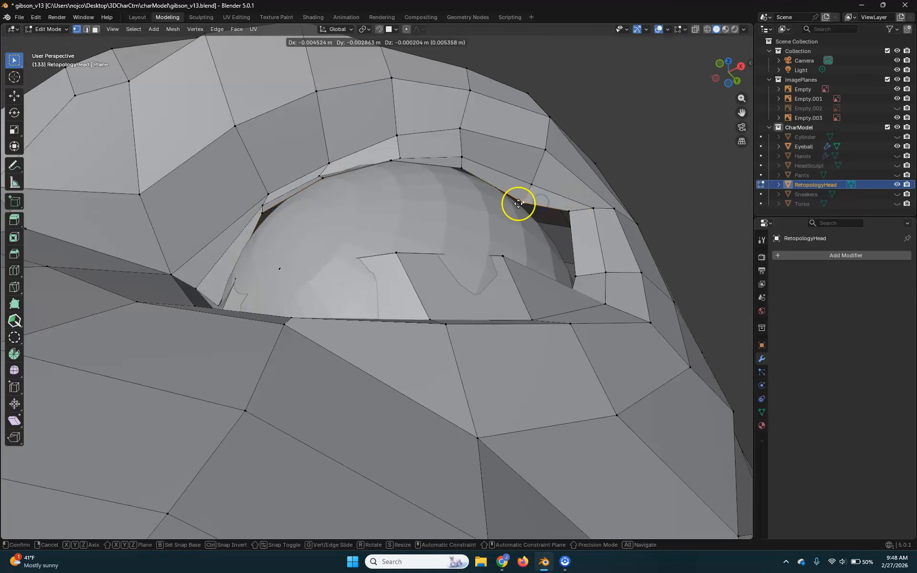
click(551, 202)
click(572, 215)
key(g)
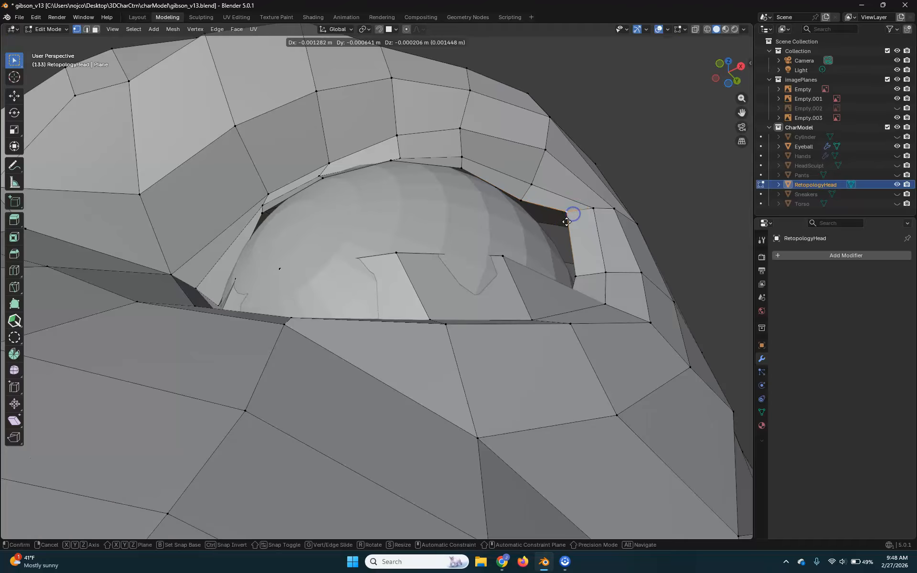
click(543, 229)
Pull the two neighbouring outer-corner vertices behind the rim inward toward the eyeball
click(587, 219)
key(g)
click(568, 222)
click(611, 207)
key(g)
click(591, 214)
Shift the middle lower lid rim vertex toward the outer corner along the eyeball's surface
middle_drag(591, 215, 609, 315)
click(449, 412)
key(g)
click(473, 418)
Move the inner-side lower lid rim vertex about 0.011 m along +X, 0.004 m along +Y and 0.009 m down, and pull it forward off the eyeball
click(369, 396)
key(g)
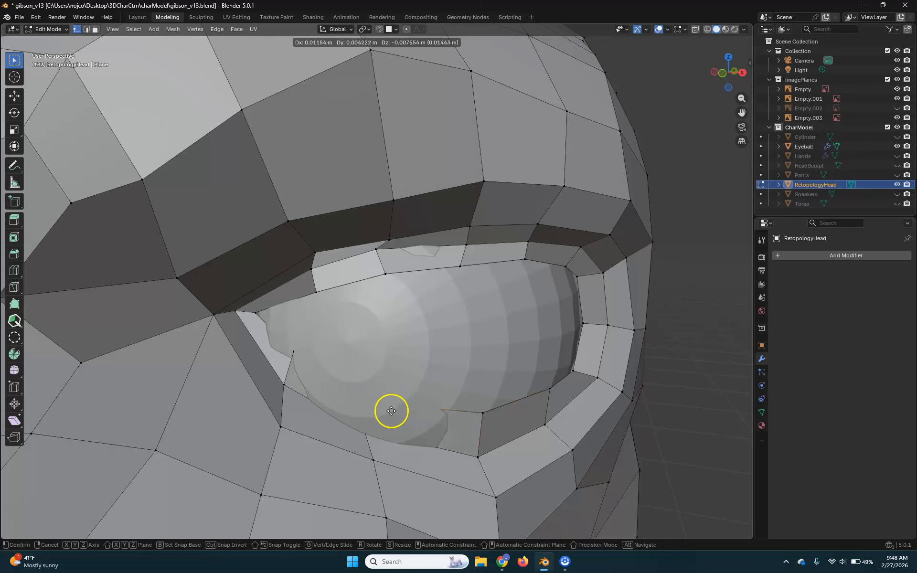
click(389, 415)
middle_drag(434, 416, 358, 409)
key(g)
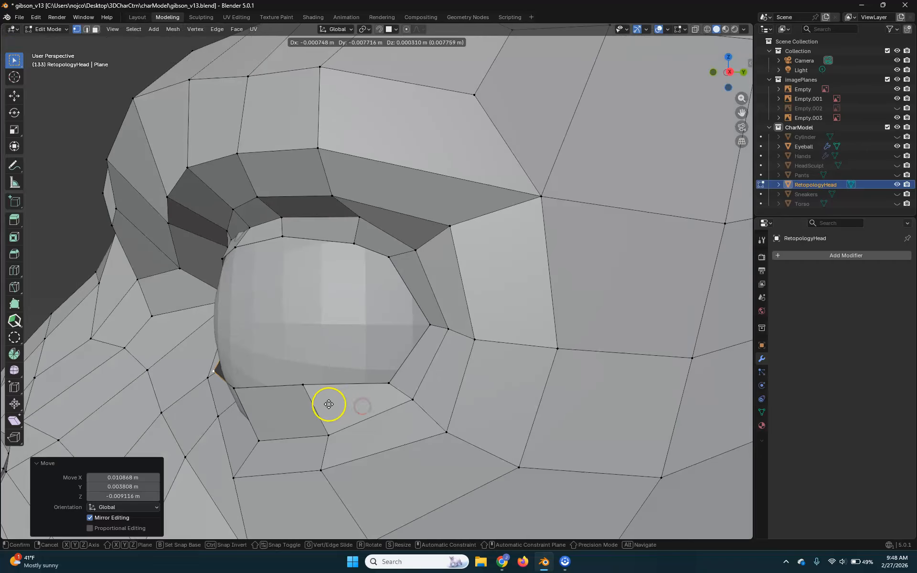
click(333, 406)
Nudge the lower lid vertex just outside that rim vertex about 0.001 m along -Y and 0.003 m down
middle_drag(317, 412, 420, 410)
click(397, 387)
key(g)
click(391, 411)
middle_drag(487, 446, 492, 486)
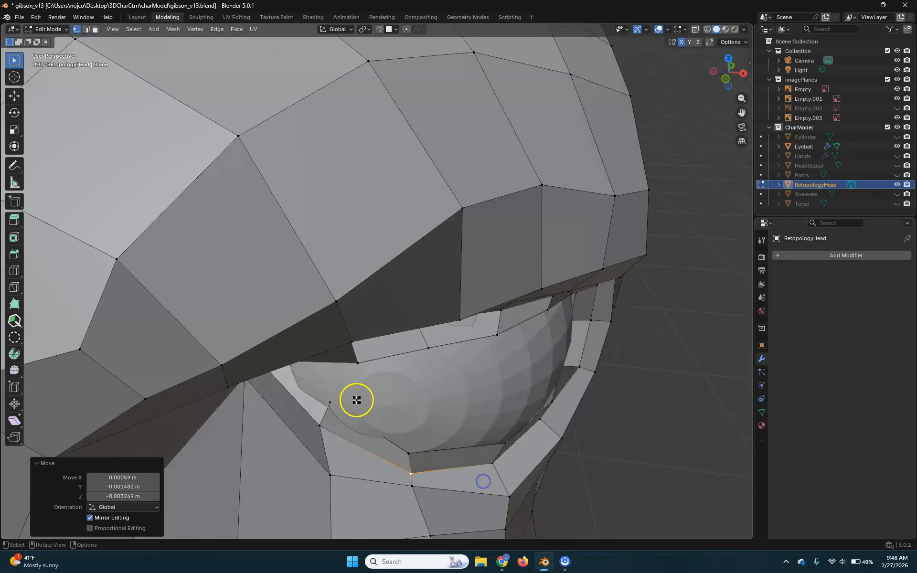
Move the lower rim vertex near the inner corner about 0.003 m along -X, 0.003 m along -Y and 0.004 m down
click(328, 401)
key(g)
click(319, 413)
middle_drag(385, 441, 353, 395)
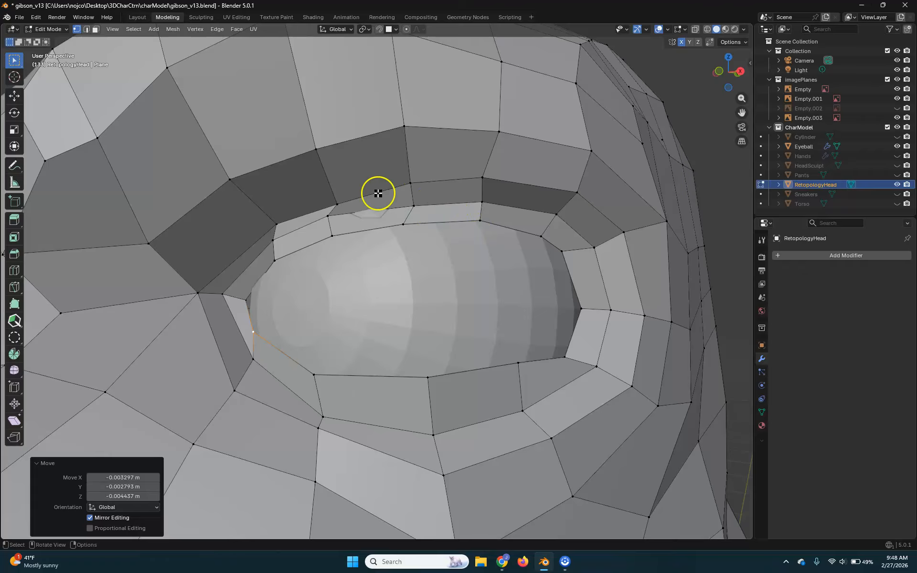
Reposition the upper lid vertices near the inner corner so the lid follows the eyeball's curve
click(329, 202)
key(g)
click(319, 194)
click(335, 217)
middle_drag(408, 235, 359, 289)
key(g)
click(258, 256)
Adjust the remaining upper lid vertices toward the outer corner to even out the rim around the eyeball
key(g)
click(411, 235)
key(g)
click(565, 278)
middle_drag(565, 279, 527, 355)
Lower the two middle lower lid rim vertices to open the eye and narrow the lid's edge
click(435, 324)
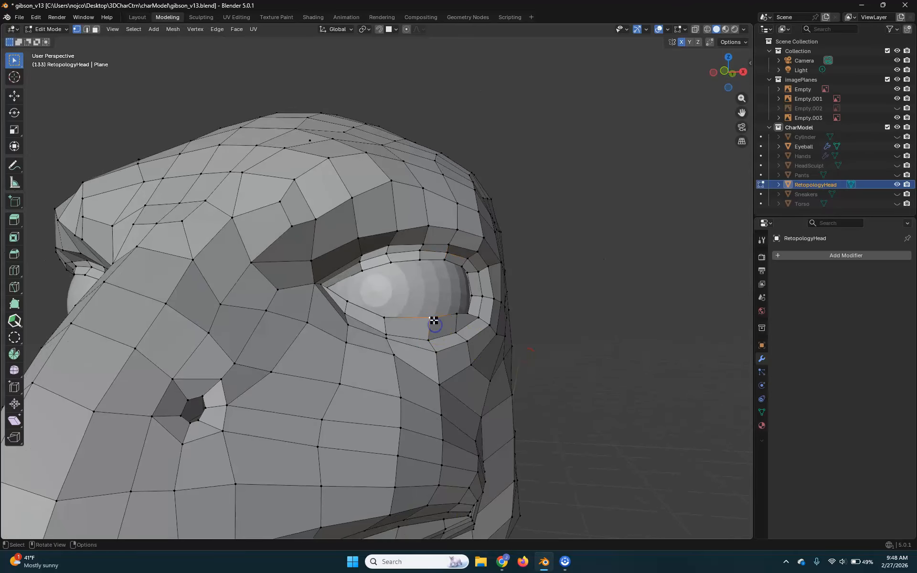
scroll(508, 339, up, 3)
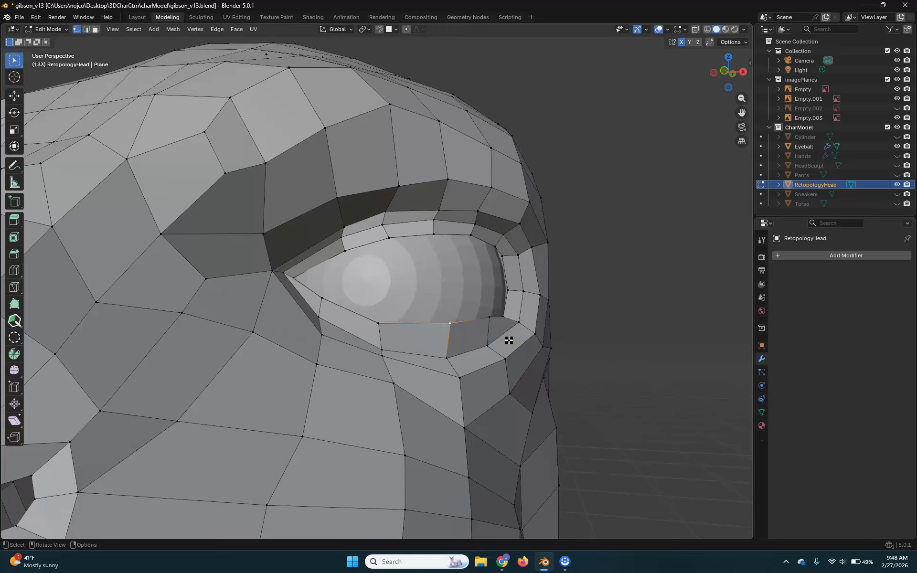
key(g)
click(503, 359)
click(378, 324)
key(g)
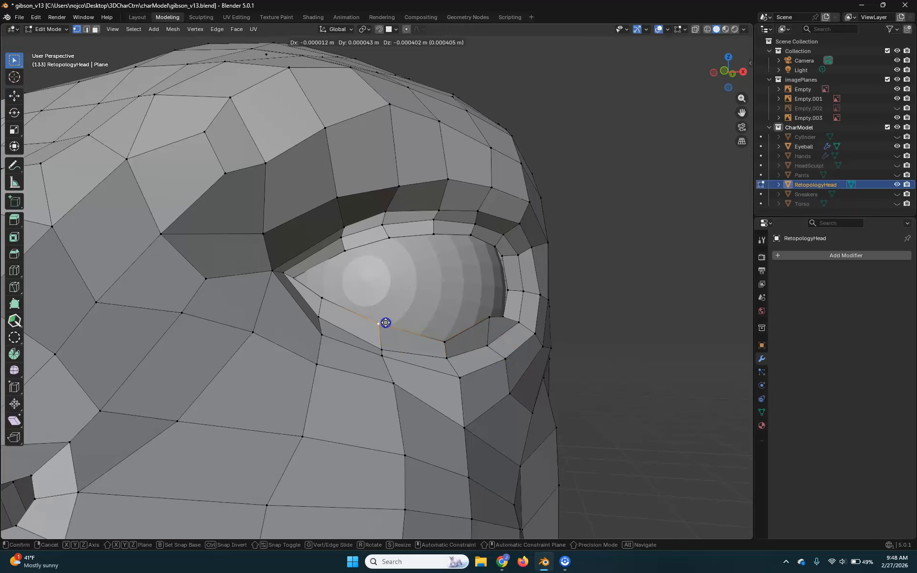
click(387, 333)
Lower the inner lower lid rim vertex slightly and move the outer lower rim vertex about 0.011 m down and 0.002 m along -X
click(301, 288)
key(g)
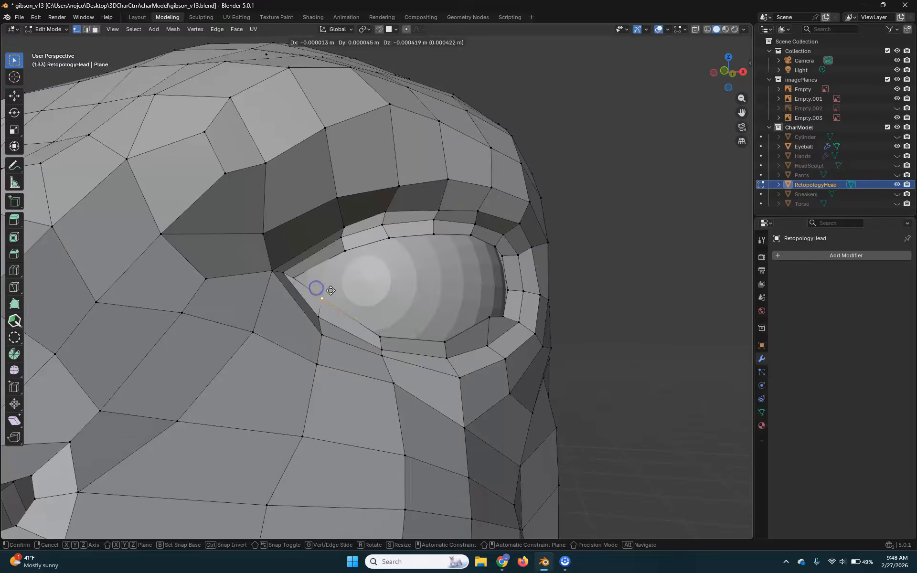
click(352, 300)
click(476, 311)
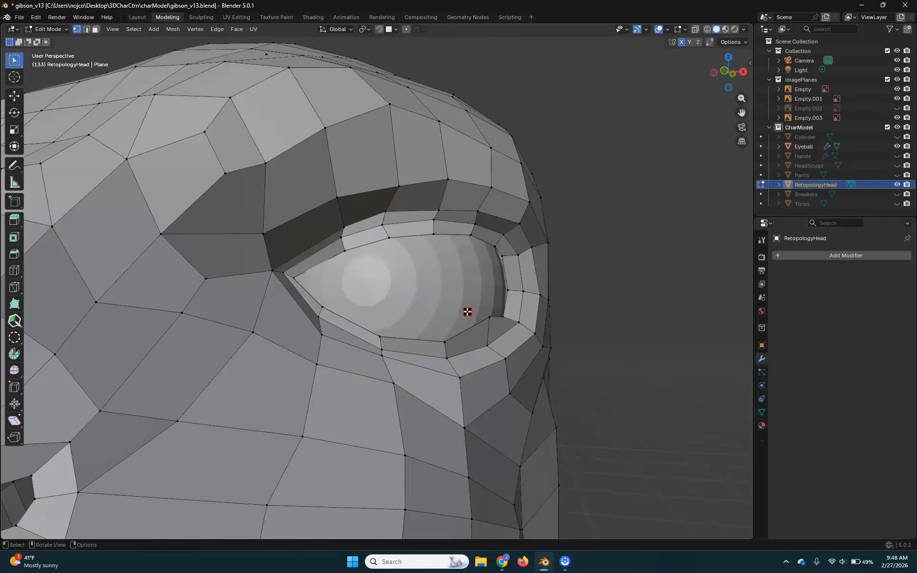
key(g)
click(487, 331)
middle_drag(487, 331, 526, 394)
scroll(521, 372, down, 6)
middle_drag(554, 336, 518, 344)
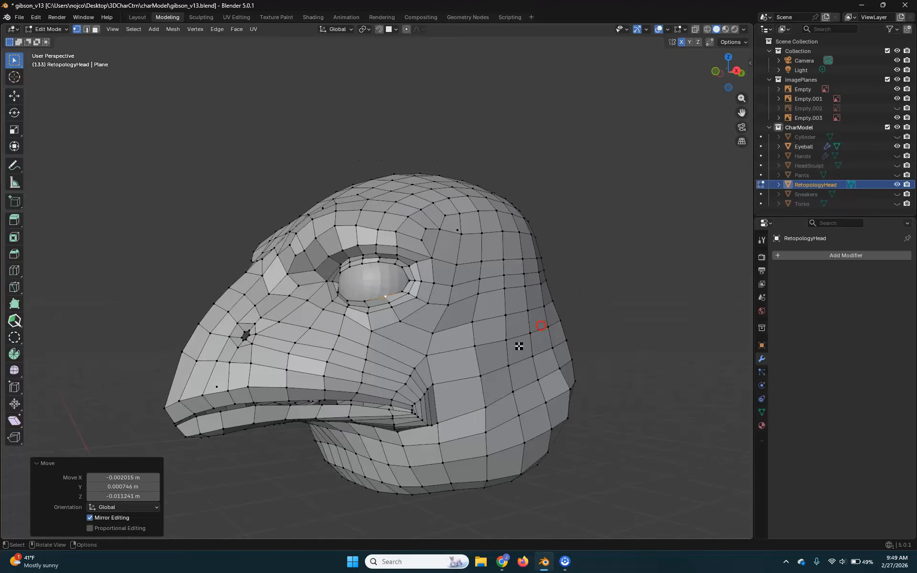
Extrude the eye socket's rim edge loop into the head by about -0.005 m in X, 0.011 m in Y and 0.015 m in Z
scroll(459, 382, up, 6)
middle_drag(429, 311, 473, 291)
scroll(582, 329, up, 4)
shift+middle_drag(602, 314, 555, 343)
middle_drag(523, 211, 498, 298)
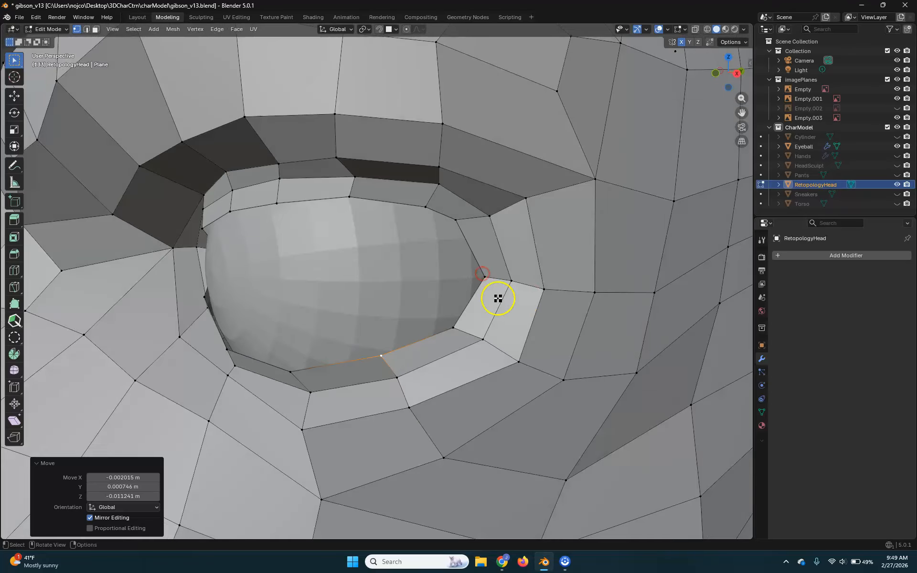
key(2)
middle_drag(436, 377, 452, 344)
key(g)
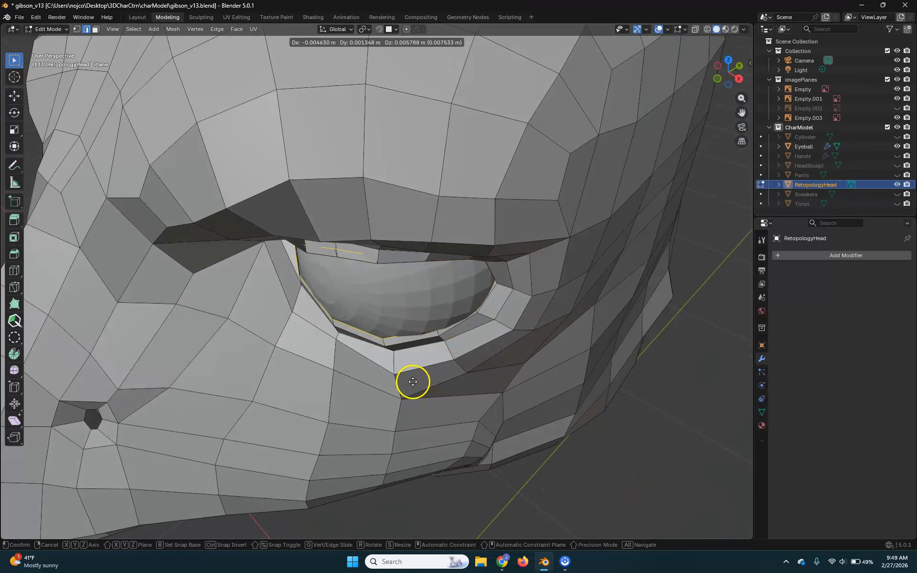
click(420, 368)
middle_drag(448, 374, 405, 308)
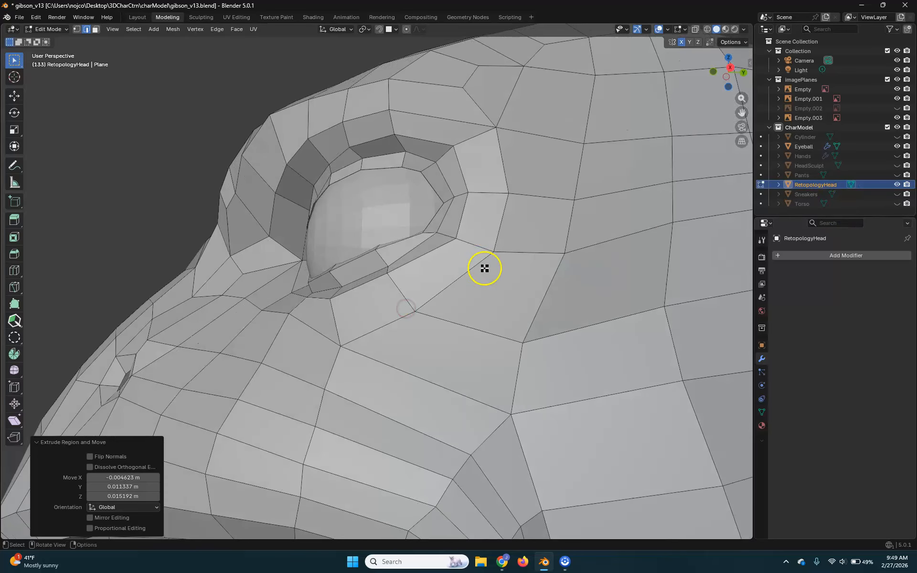
Add a Subdivision Surface modifier to the head and return to Object Mode
click(814, 257)
mouse_move(816, 257)
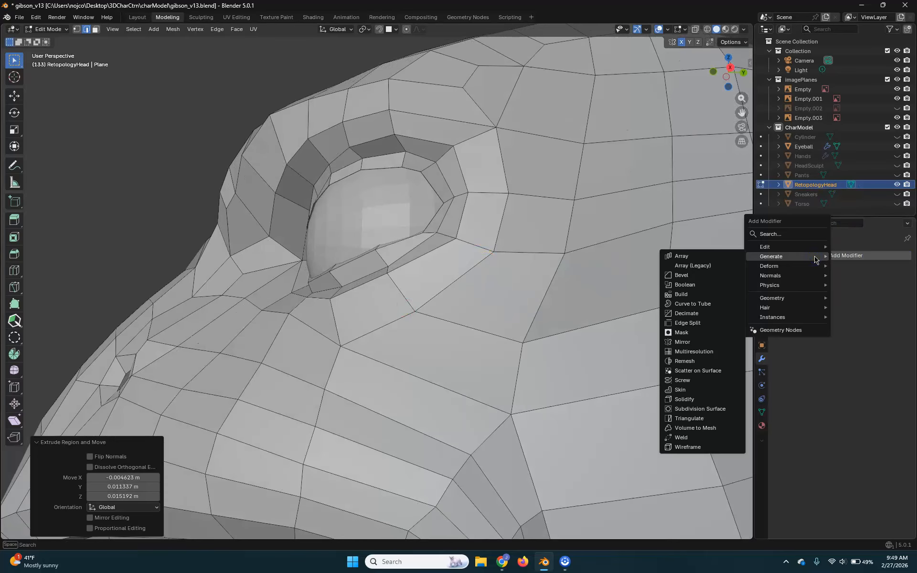
click(715, 410)
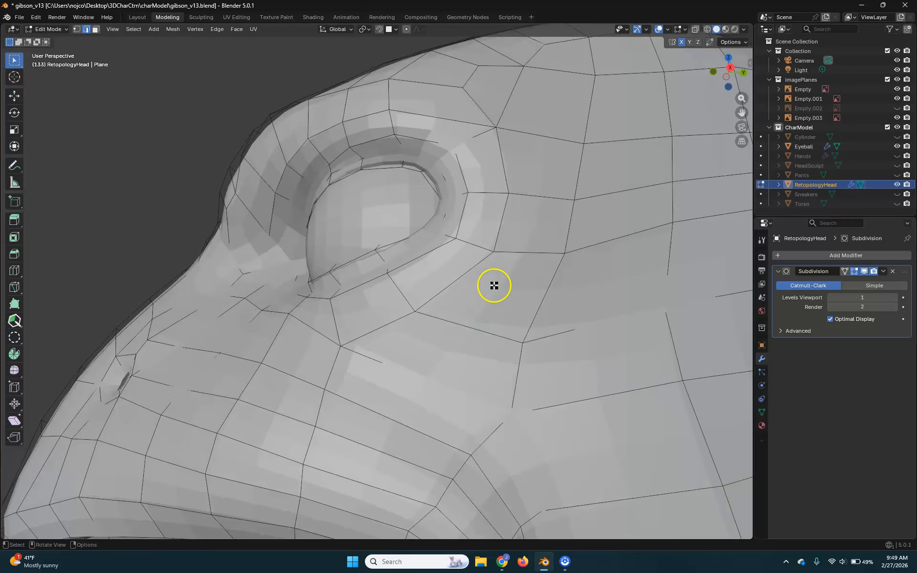
scroll(494, 285, down, 8)
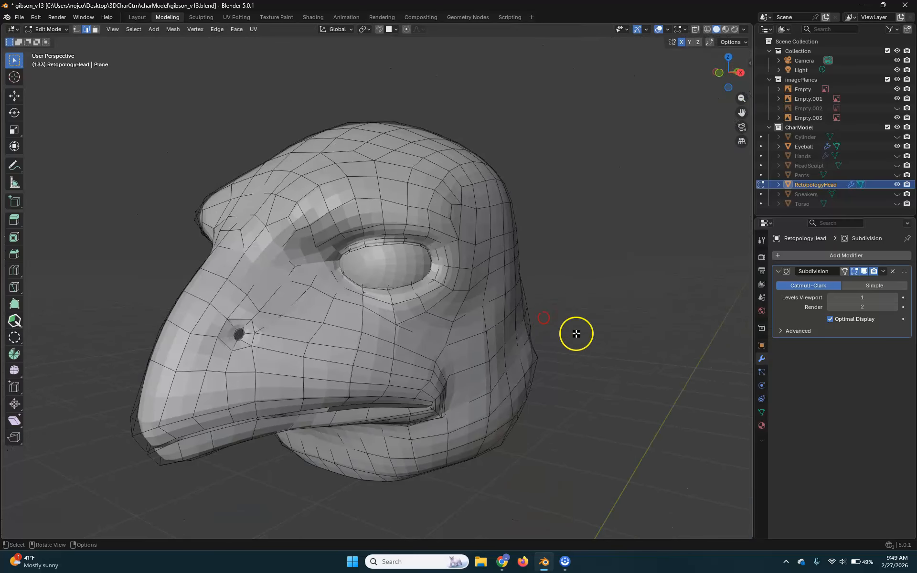
key(Tab)
Toggle the Subdivision modifier's viewport display off and on to compare the smoothed head with the base mesh
click(616, 234)
scroll(532, 380, up, 3)
middle_drag(531, 374, 485, 385)
click(865, 272)
click(865, 272)
middle_drag(387, 341, 386, 391)
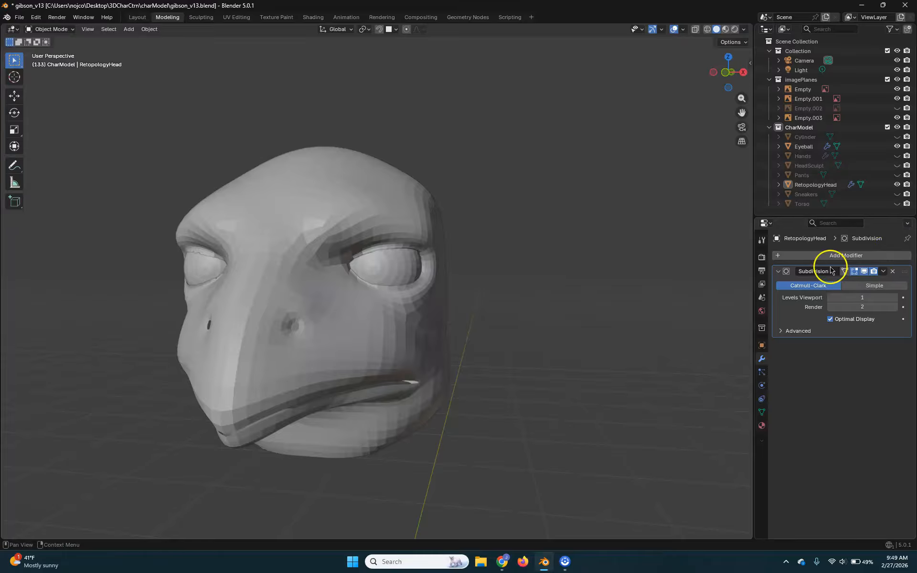
Select the head and turn off the Subdivision modifier's display in Edit Mode and in the viewport
click(344, 353)
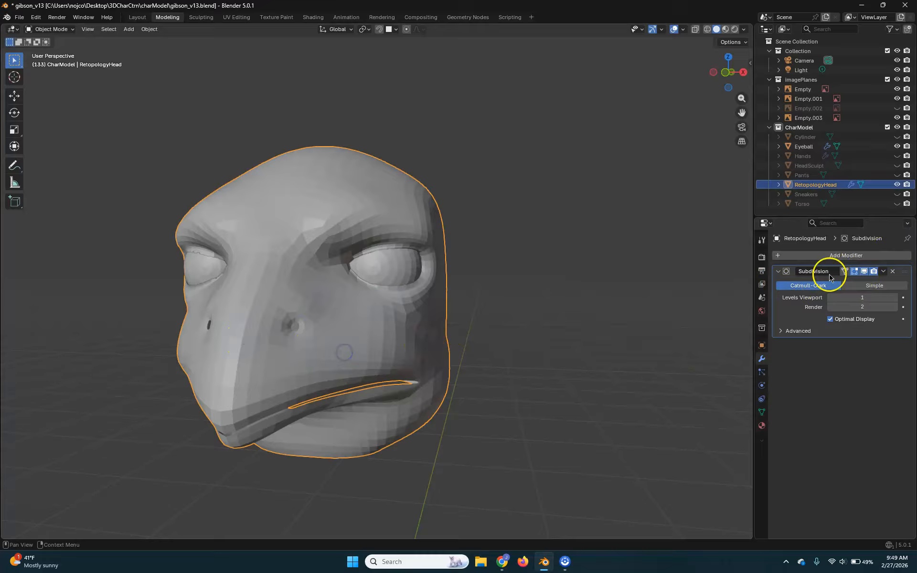
click(872, 271)
click(864, 271)
click(864, 272)
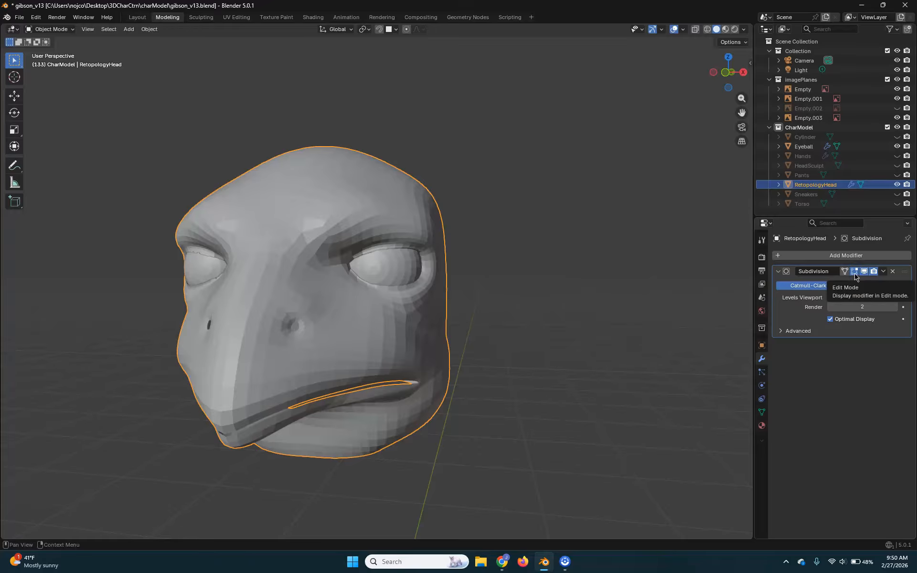
click(855, 271)
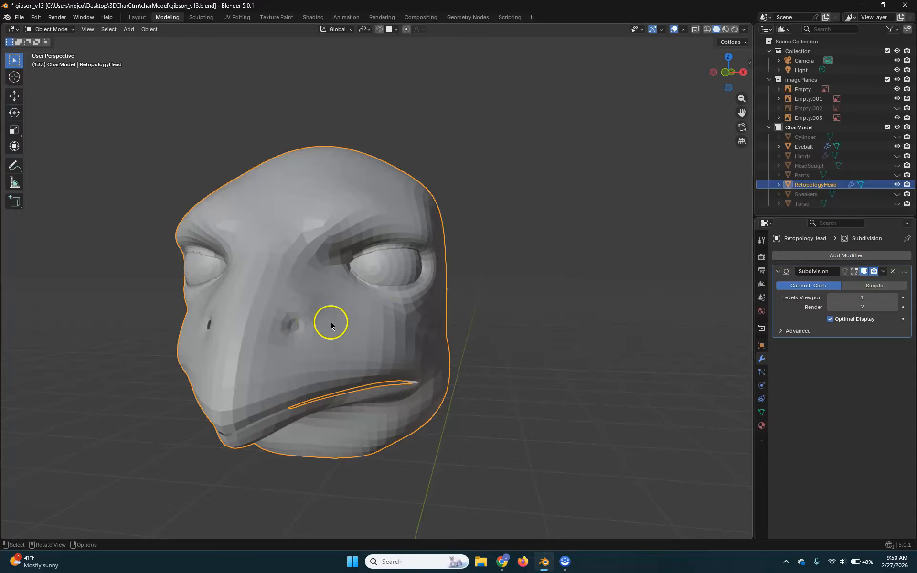
click(864, 271)
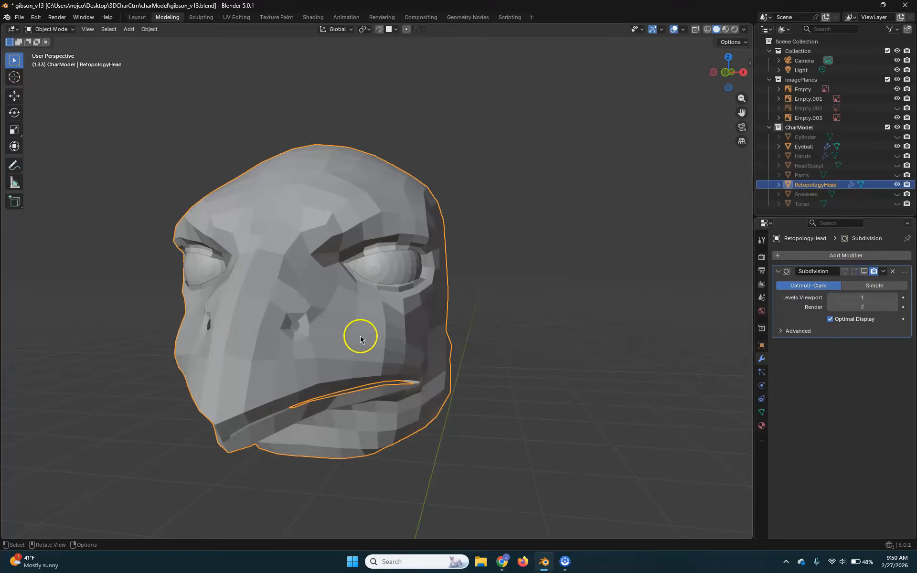
Select the edge loop around the nostril opening in Edit Mode and fill it with a face
scroll(395, 330, up, 4)
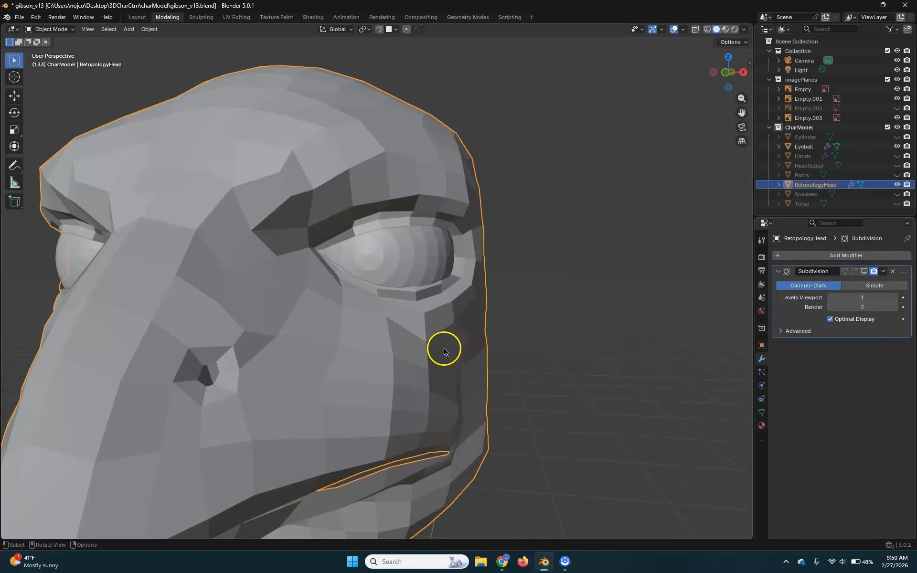
key(Tab)
middle_drag(463, 350, 434, 354)
scroll(172, 396, up, 2)
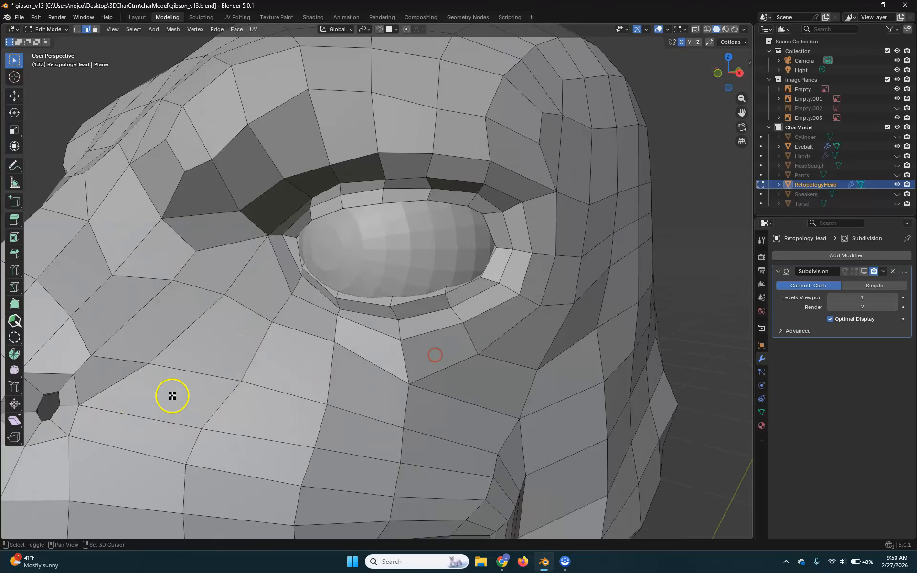
shift+middle_drag(171, 397, 440, 279)
scroll(415, 301, up, 2)
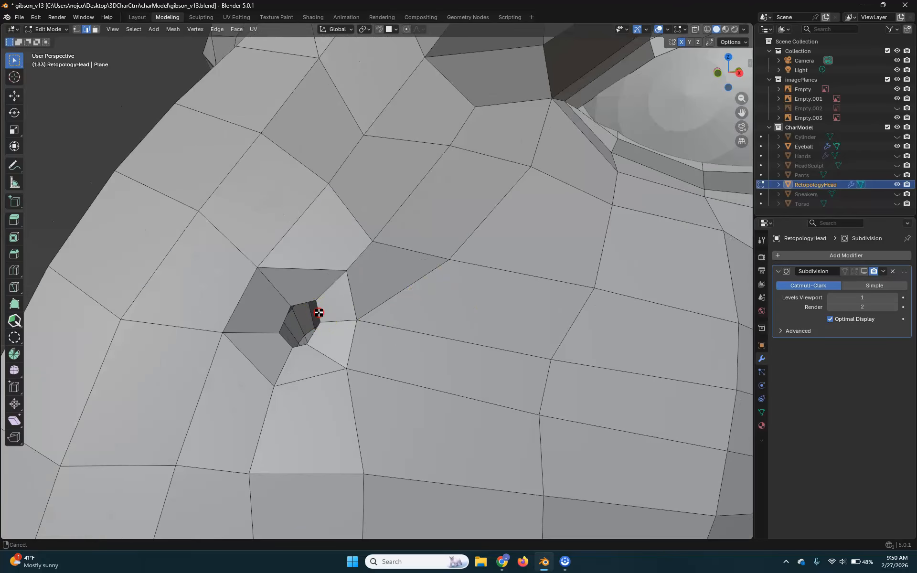
scroll(313, 313, up, 3)
shift+middle_drag(315, 312, 348, 303)
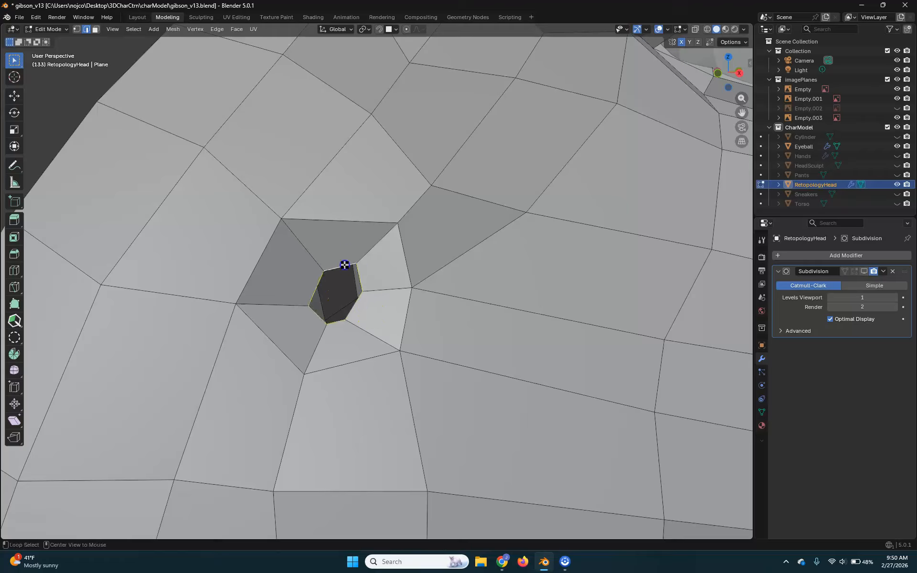
key(f)
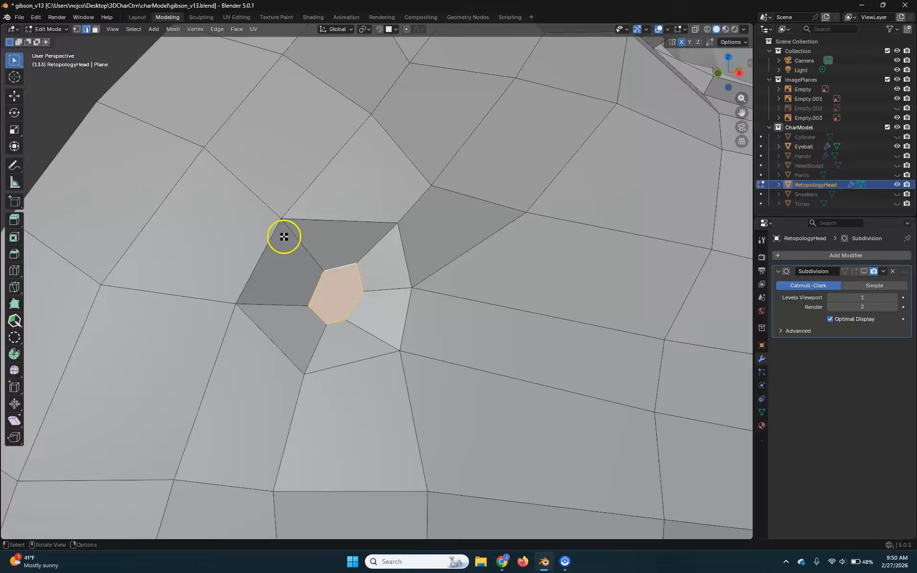
Split the new nostril face with a Knife cut from its upper corner to its lower corner
key(k)
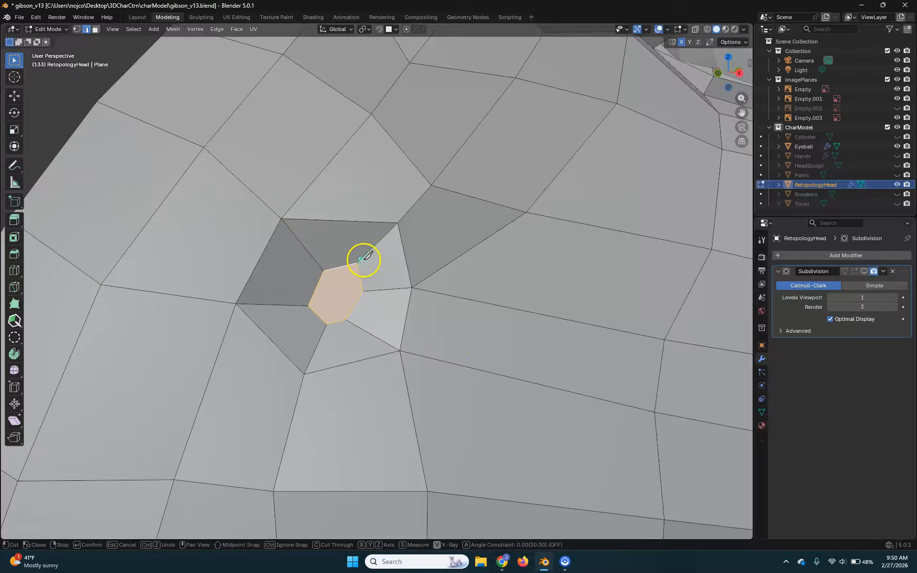
click(324, 324)
key(Return)
Extrude the nostril faces about 0.018 m into the beak along their normal
scroll(315, 312, down, 6)
middle_drag(352, 332, 420, 395)
middle_drag(368, 301, 415, 355)
key(g)
key(z)
key(z)
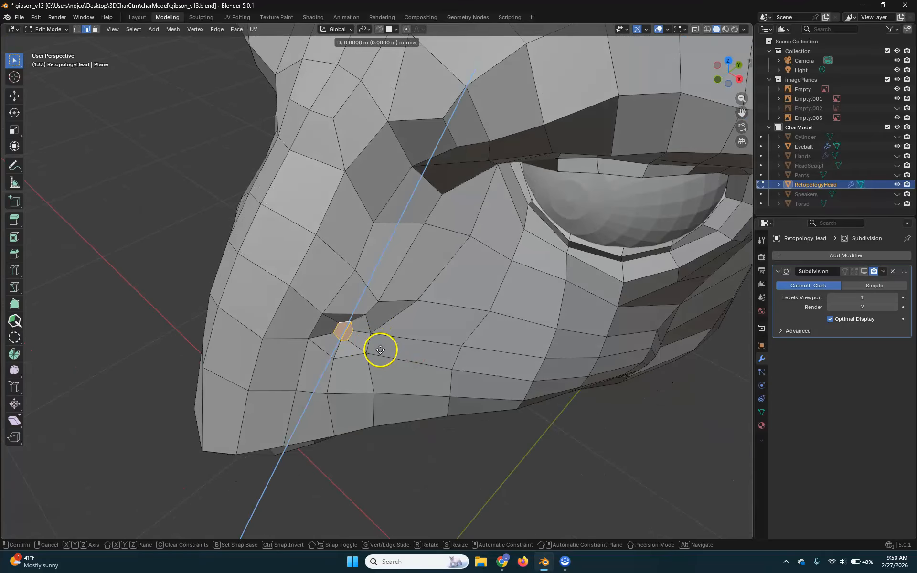
click(382, 344)
middle_drag(381, 344, 413, 330)
Select the edge loop around the mouth opening
middle_drag(539, 358, 379, 329)
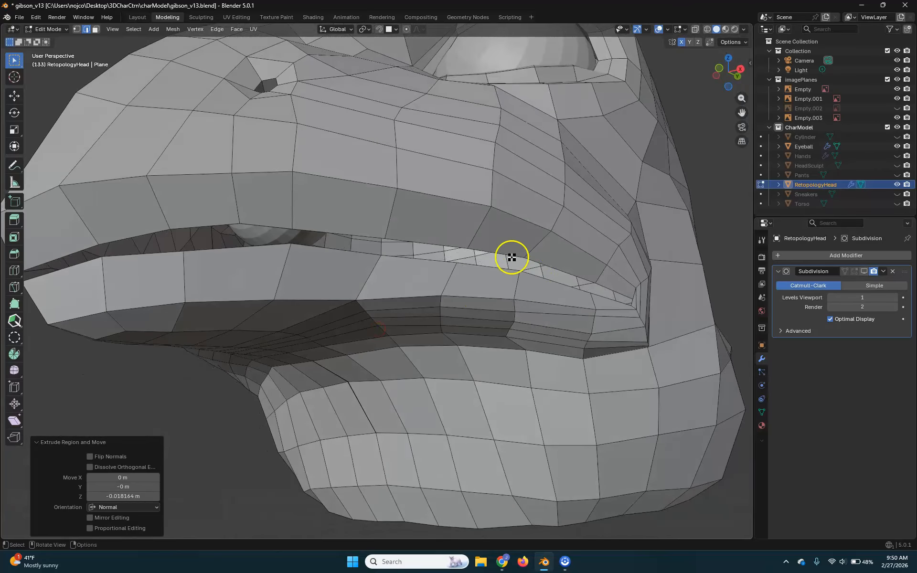
alt+click(496, 257)
scroll(506, 310, down, 6)
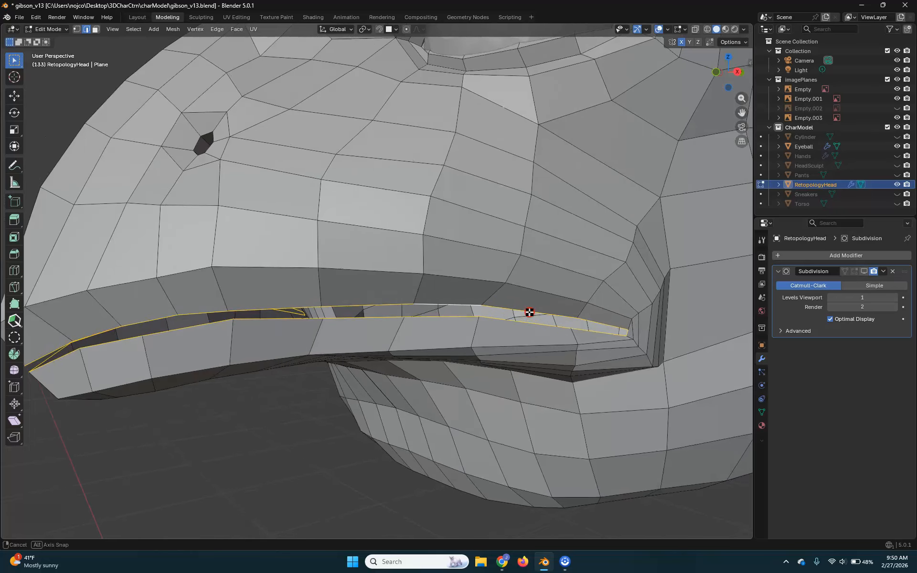
middle_drag(482, 306, 481, 335)
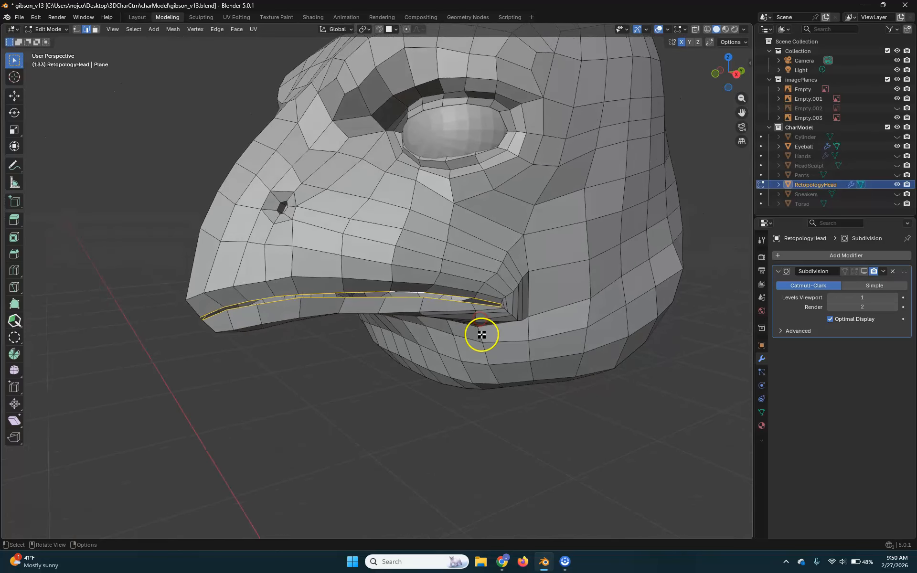
key(g)
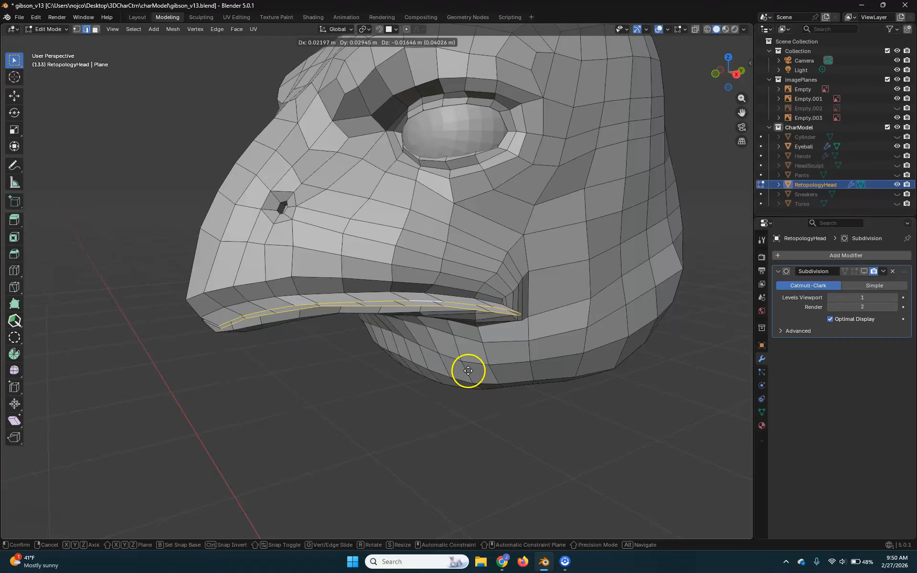
right_click(465, 358)
middle_drag(463, 371, 503, 371)
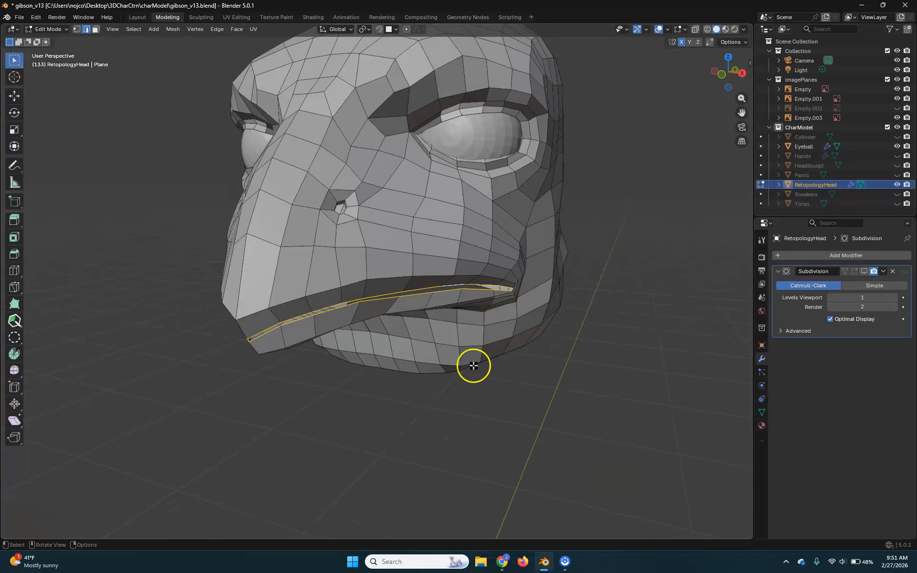
Try to extrude the mouth edge loop into the head using the Normal transform orientation
scroll(477, 358, up, 3)
click(337, 29)
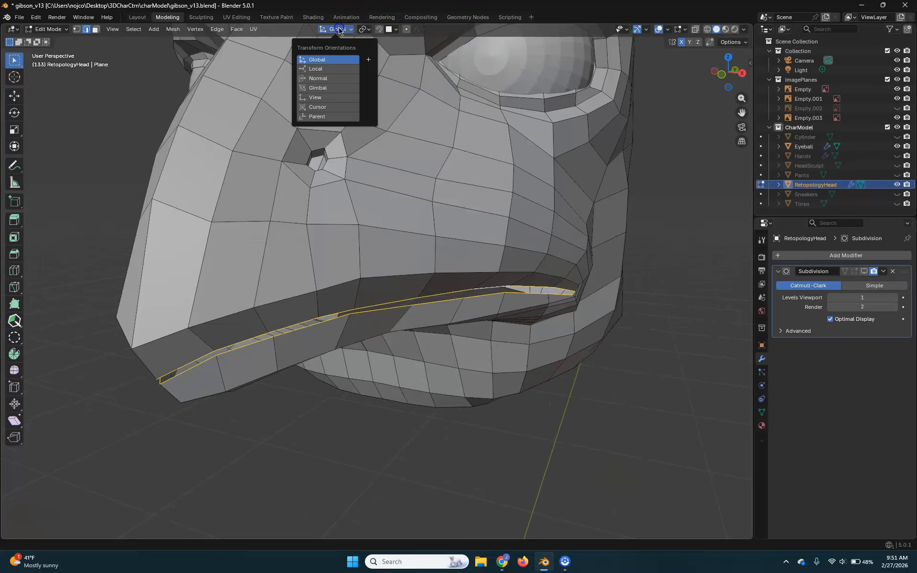
click(334, 79)
scroll(473, 346, down, 4)
key(g)
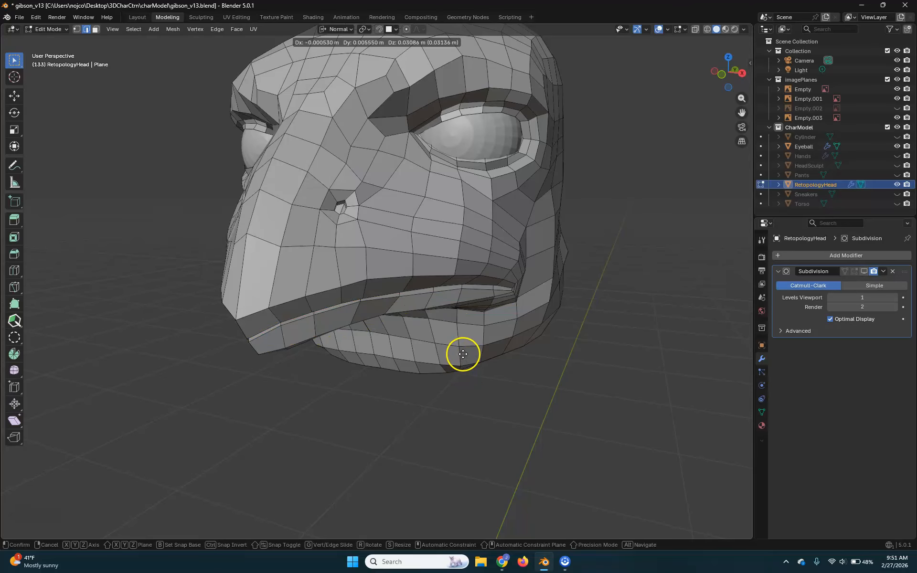
click(465, 373)
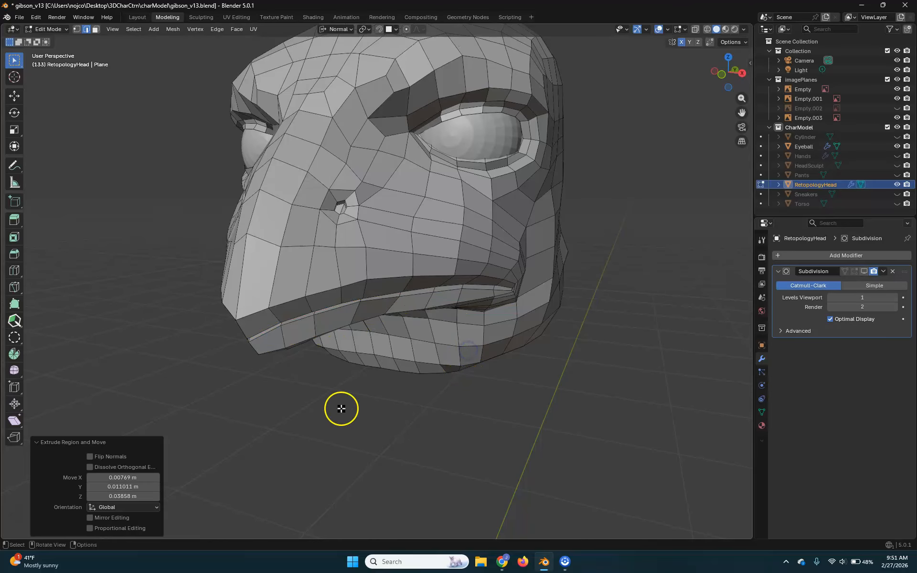
middle_drag(522, 407, 469, 385)
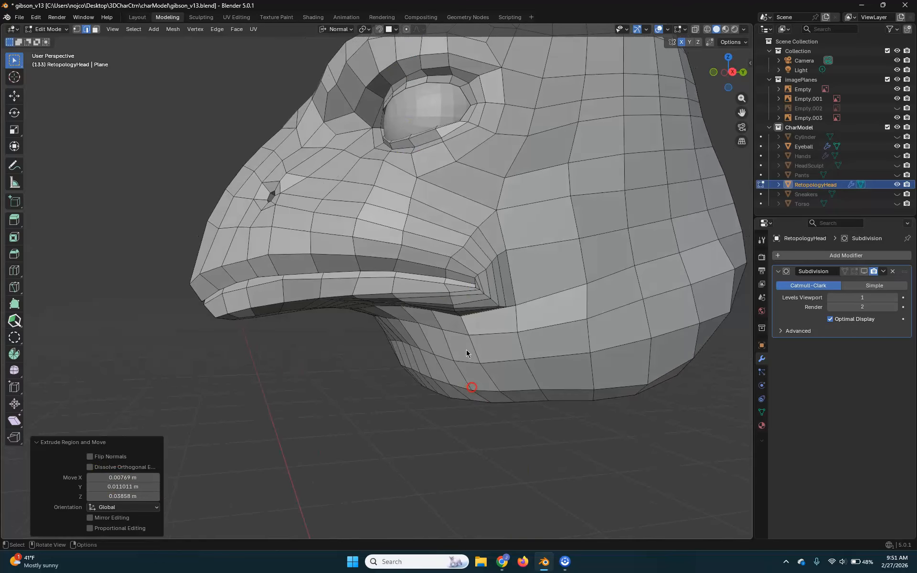
Set the transform orientation to Global and select the edge loop around the mouth opening in see-through wireframe display
click(348, 30)
click(345, 61)
click(397, 277)
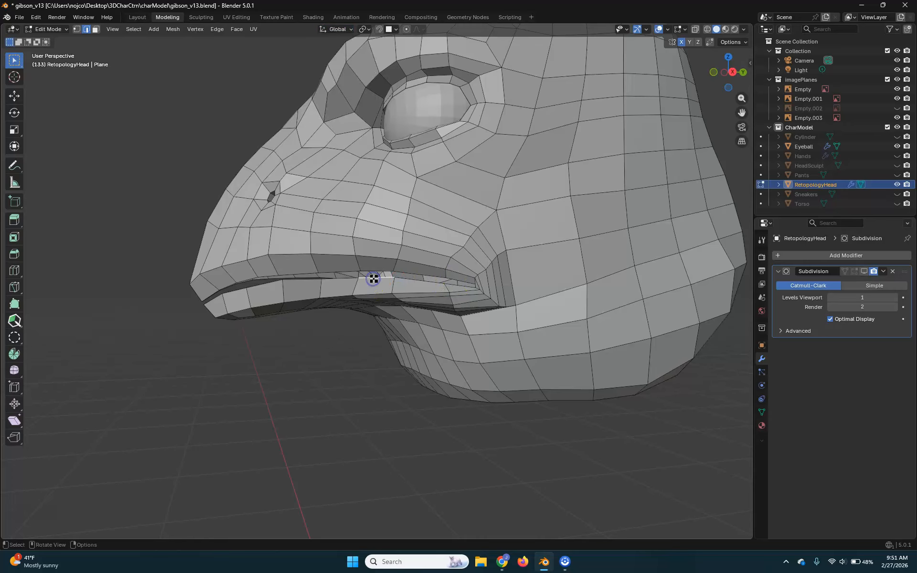
alt+click(374, 278)
middle_drag(454, 299, 538, 358)
key(alt+z)
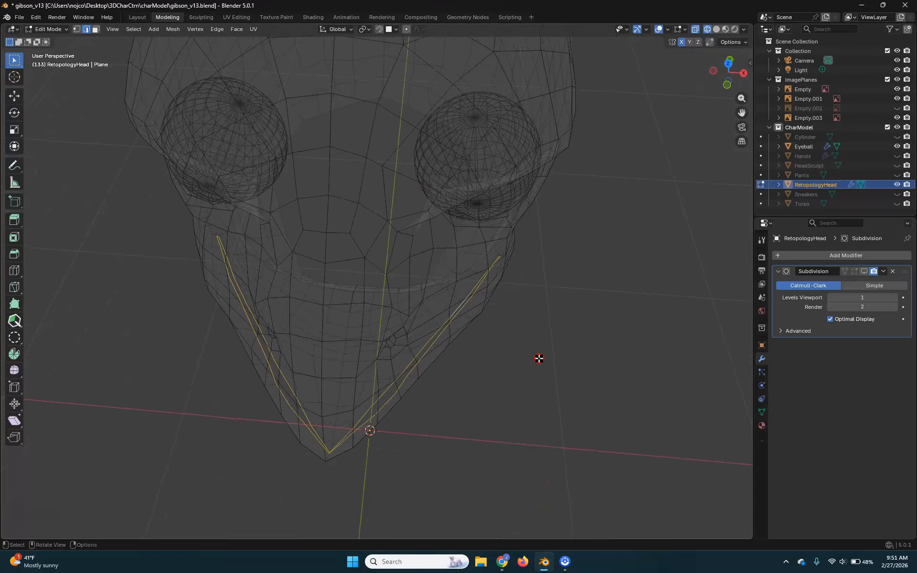
Extrude the mouth edge loop about 0.059 m back along the global Y axis and scale it to about 0.893
key(g)
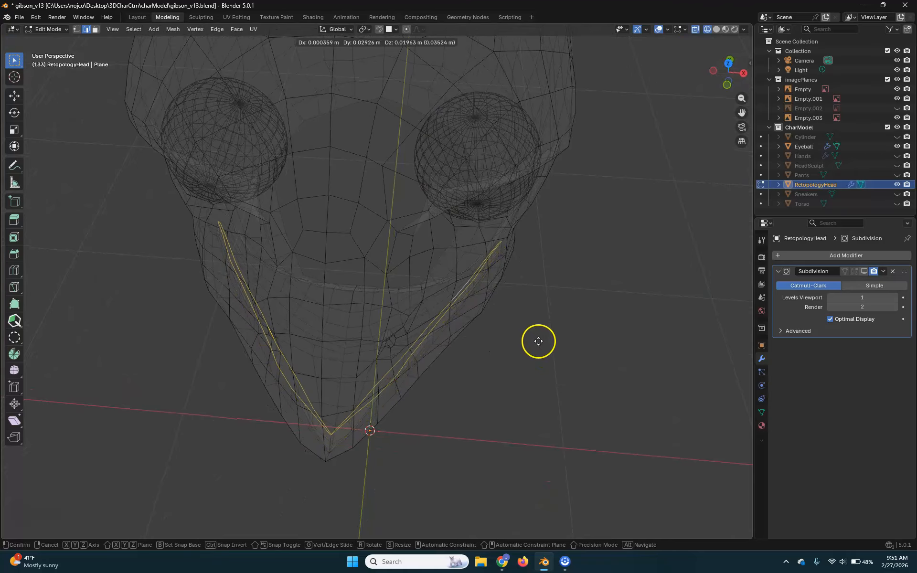
key(y)
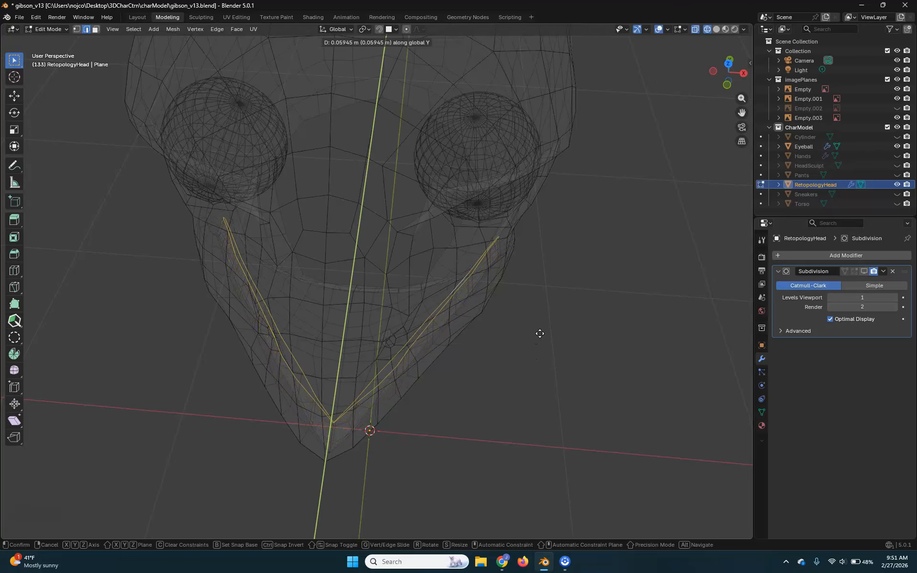
click(539, 333)
key(s)
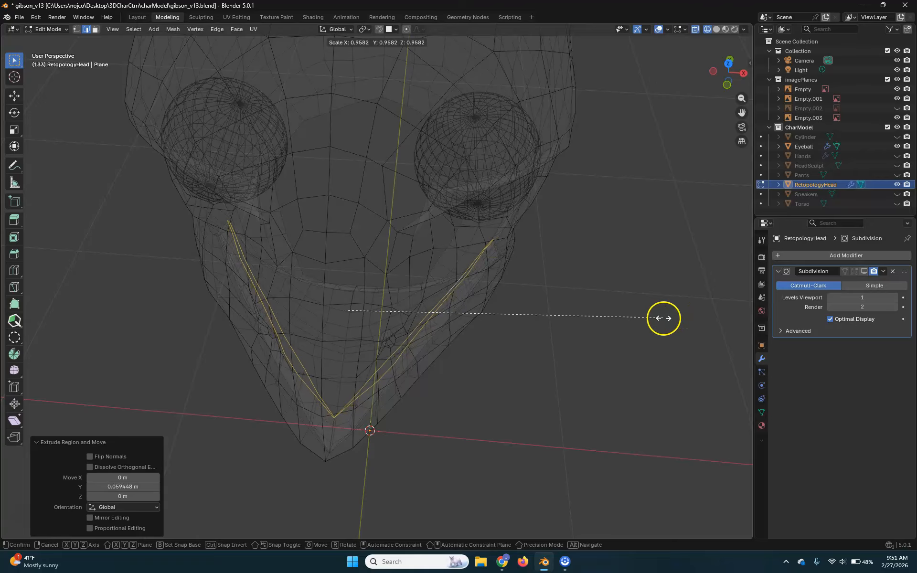
click(640, 325)
Extrude the inner mouth loop again, about 0.0185 m along the global Y axis
middle_drag(491, 377, 415, 312)
scroll(433, 321, up, 2)
middle_drag(452, 313, 484, 370)
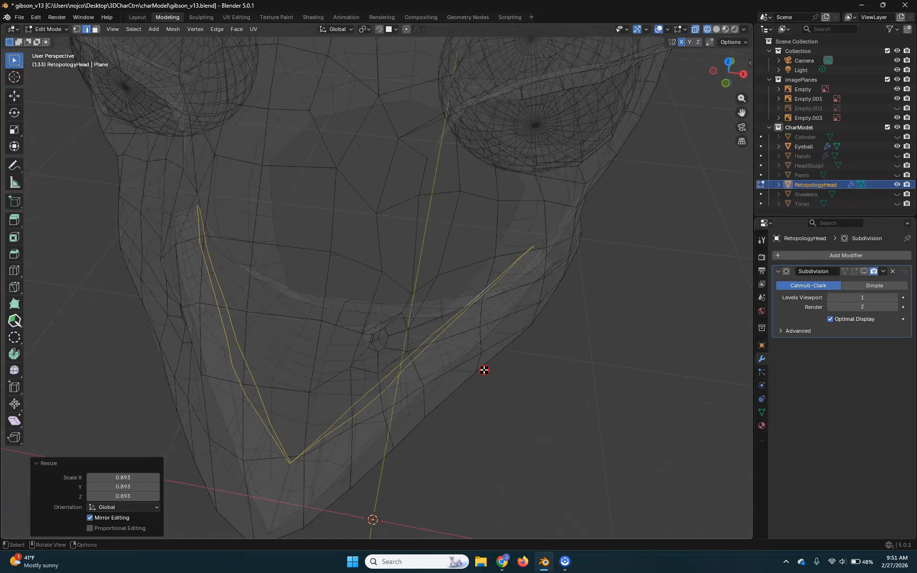
key(g)
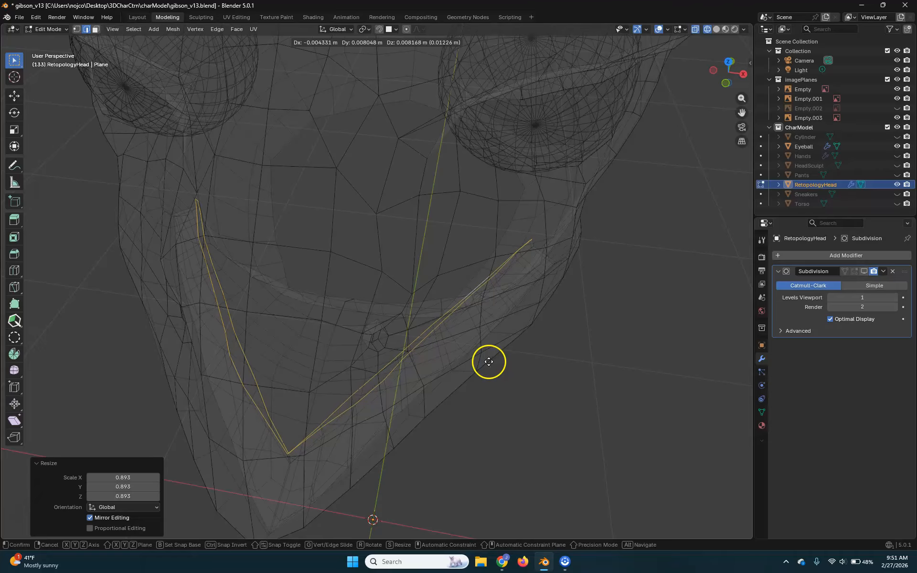
key(y)
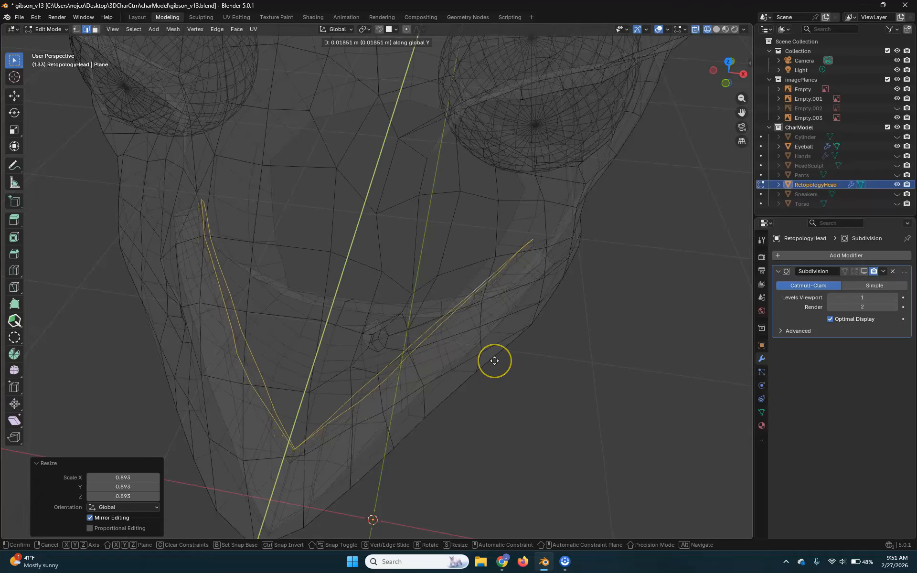
click(494, 360)
middle_drag(495, 360, 462, 356)
key(s)
key(z)
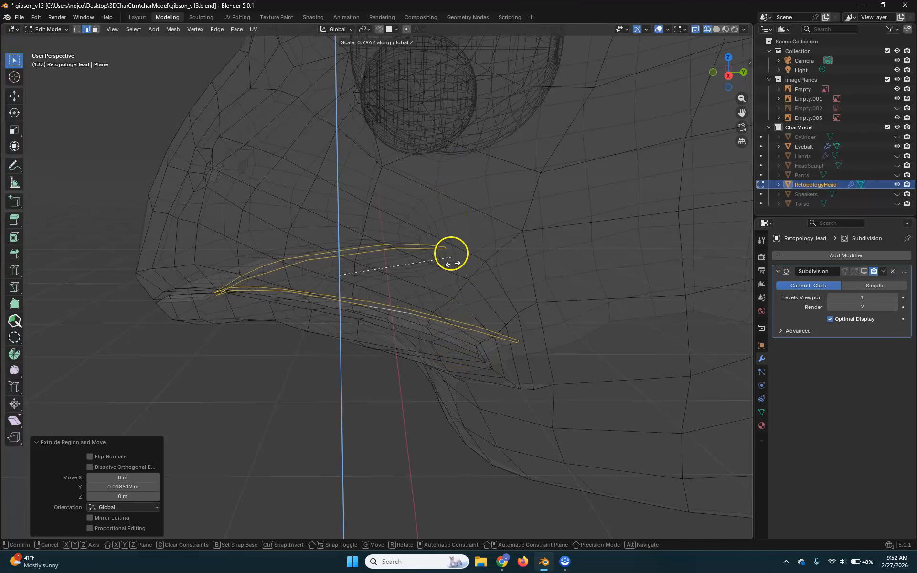
right_click(438, 232)
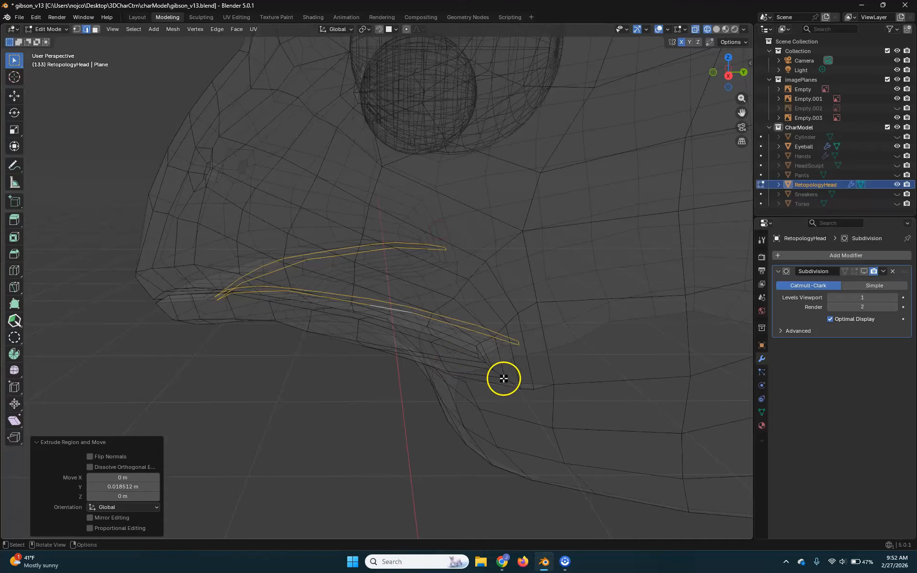
Return the viewport to solid shading with the inside of the mouth in view
middle_drag(534, 351, 421, 365)
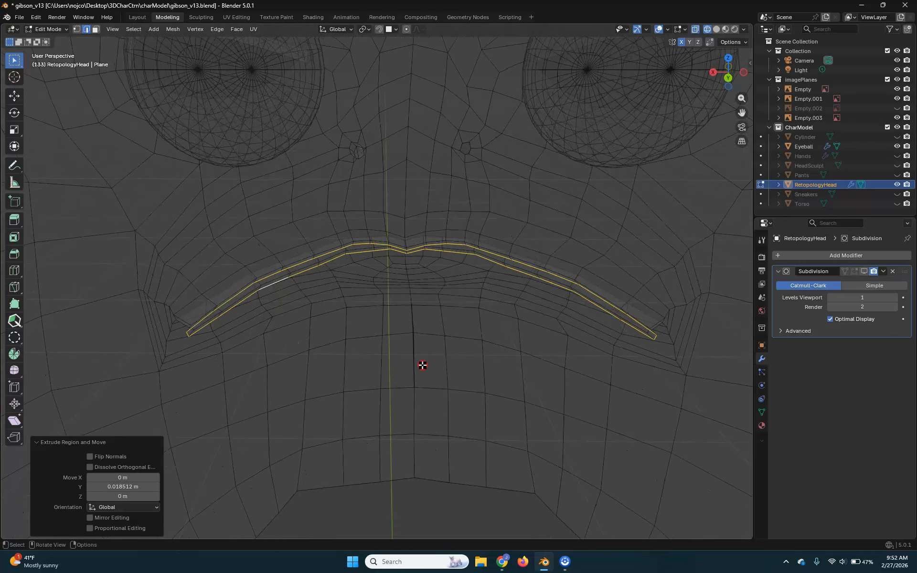
scroll(421, 364, up, 2)
click(106, 344)
middle_drag(195, 314, 401, 305)
middle_drag(601, 347, 523, 328)
key(shift+z)
middle_drag(430, 306, 450, 291)
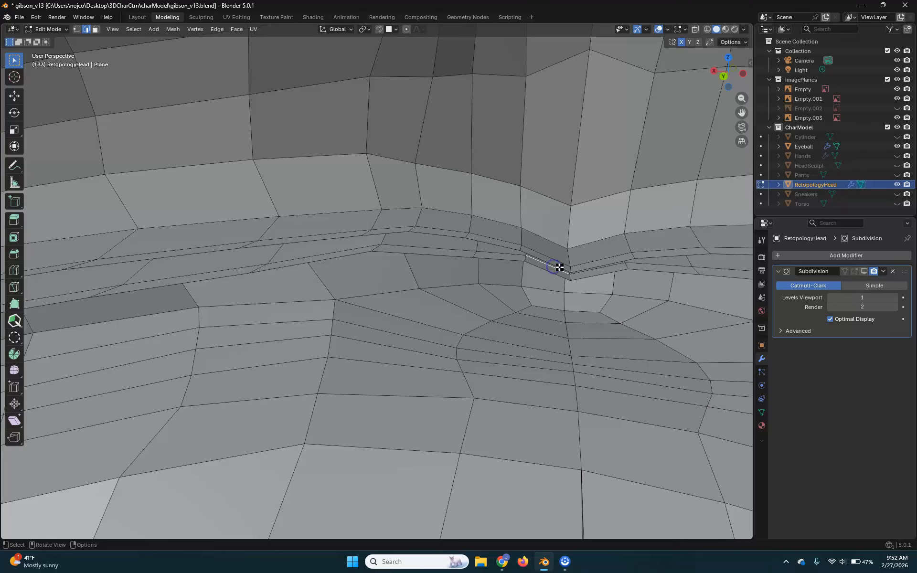
Select the upper edges of the innermost mouth loop from the centre to one mouth corner
middle_drag(557, 225, 545, 270)
middle_drag(543, 120, 364, 401)
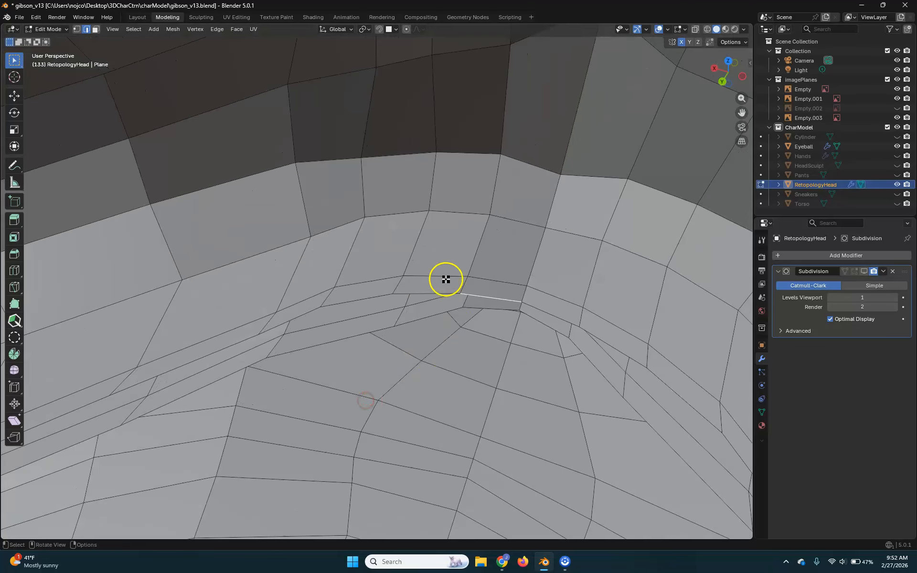
middle_drag(500, 277, 293, 321)
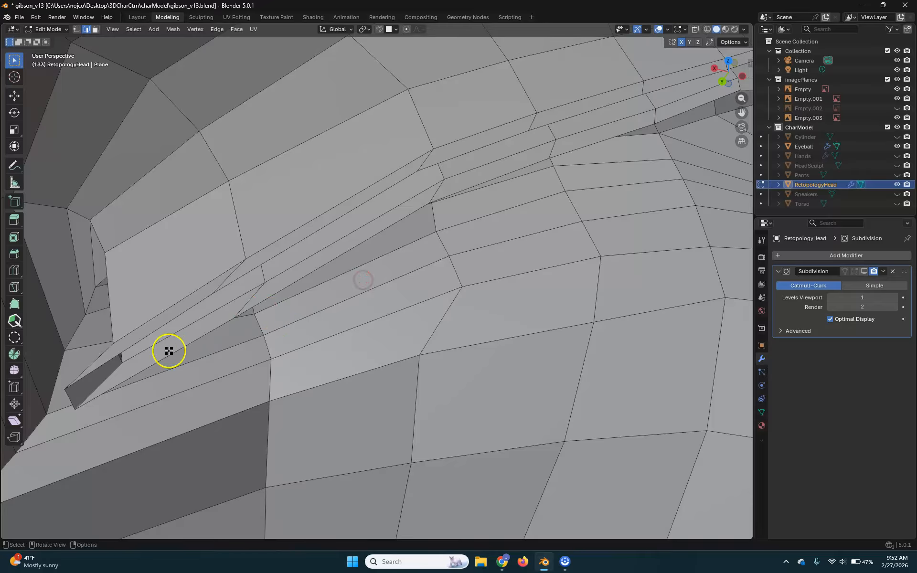
ctrl+click(156, 328)
middle_drag(409, 307, 724, 289)
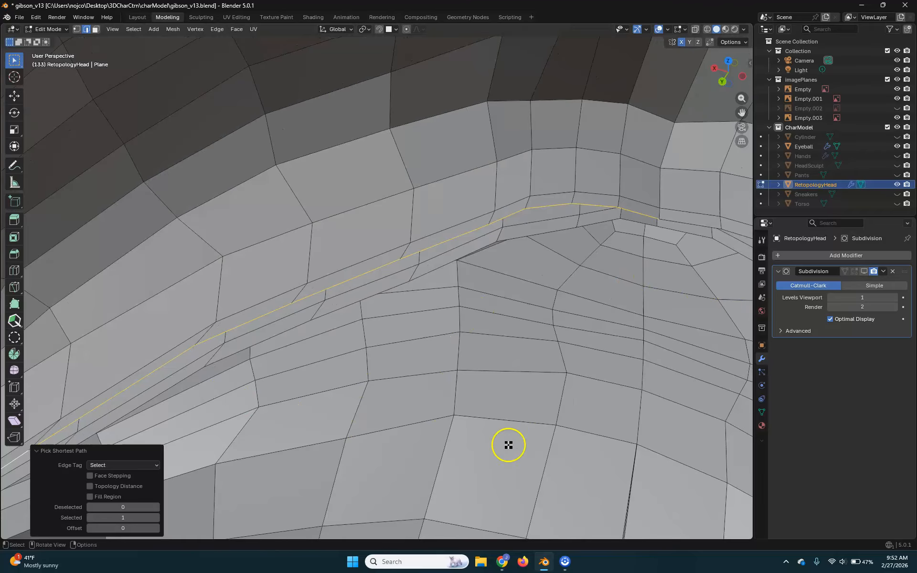
middle_drag(508, 445, 511, 444)
middle_drag(450, 481, 448, 409)
shift+middle_drag(501, 454, 502, 449)
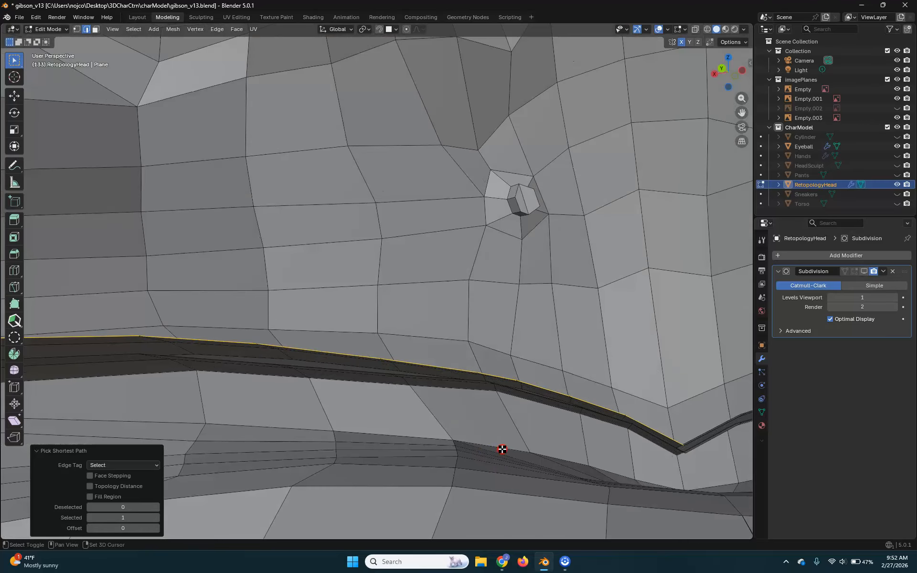
Try to raise the selected half of the upper inner mouth edges along the global Z axis
key(g)
key(z)
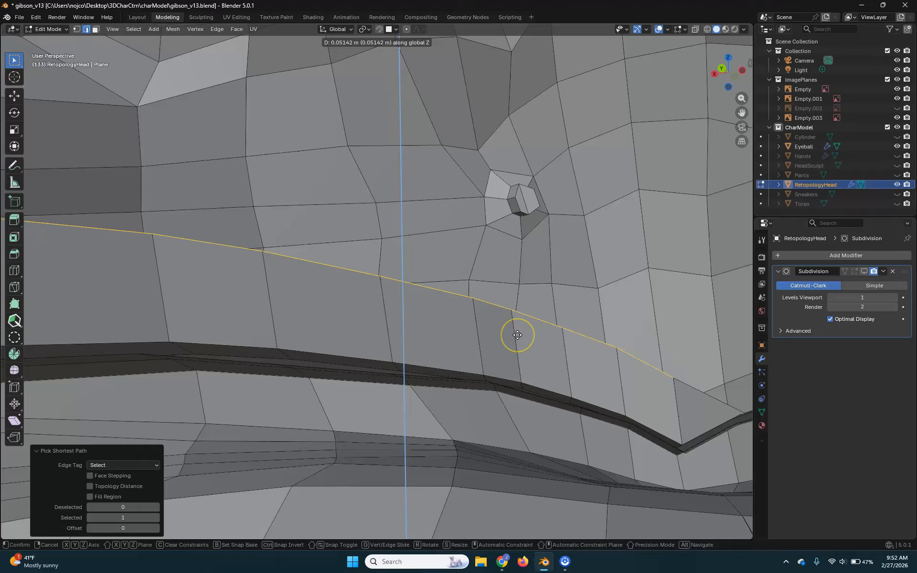
right_click(517, 334)
scroll(637, 399, down, 2)
shift+middle_drag(602, 429, 521, 425)
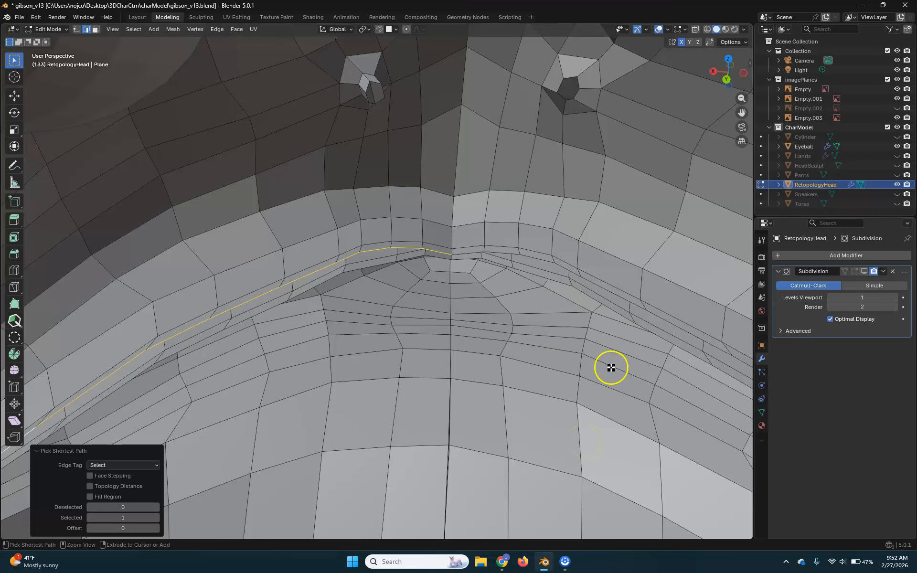
key(ctrl+z)
Select the upper edges of the innermost mouth loop as a continuous path from one mouth corner to the other
middle_drag(464, 260, 198, 377)
middle_drag(141, 384, 285, 299)
scroll(180, 409, up, 2)
middle_drag(148, 360, 71, 512)
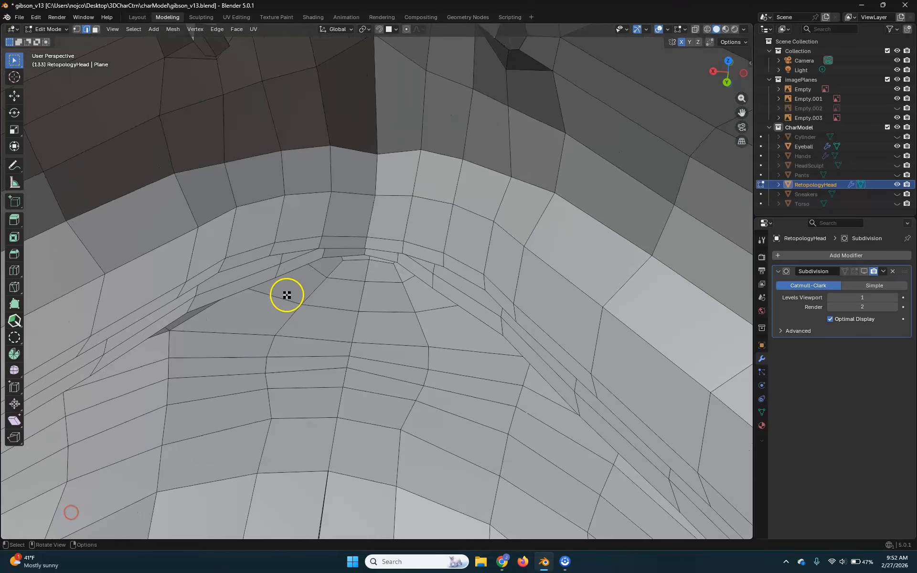
ctrl+click(342, 246)
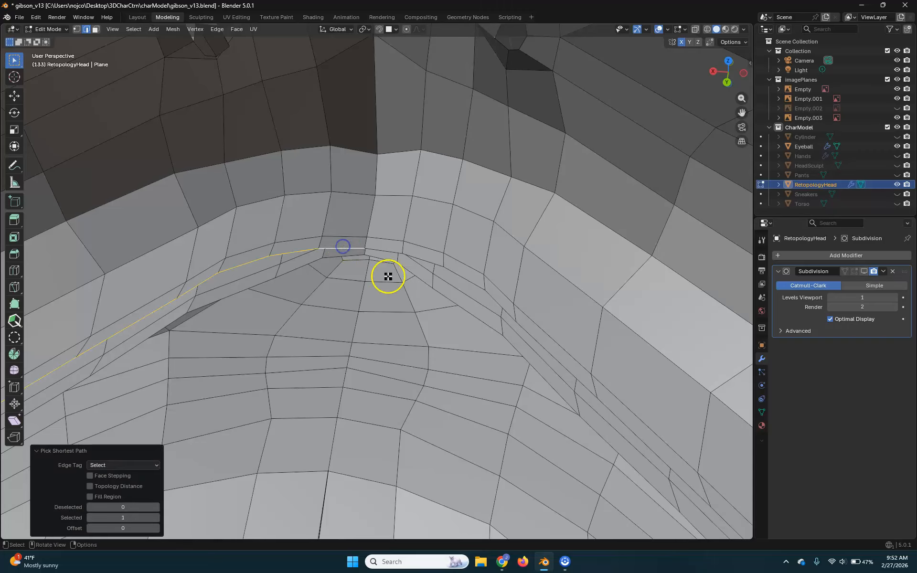
shift+click(382, 249)
shift+middle_drag(561, 403, 245, 81)
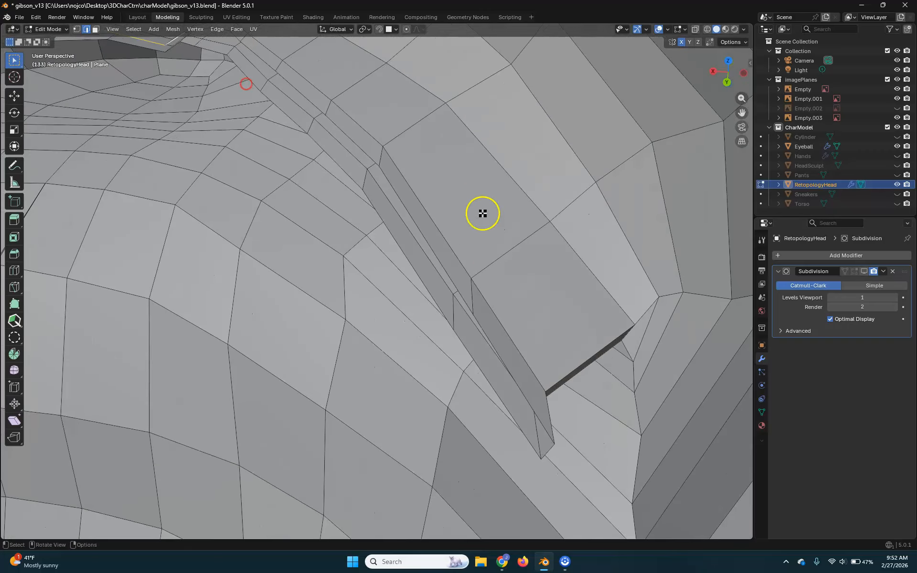
ctrl+click(514, 374)
Move the selected upper inner mouth edges up about 0.046 m along the global Z axis
scroll(501, 381, down, 5)
shift+middle_drag(494, 377, 512, 358)
key(e)
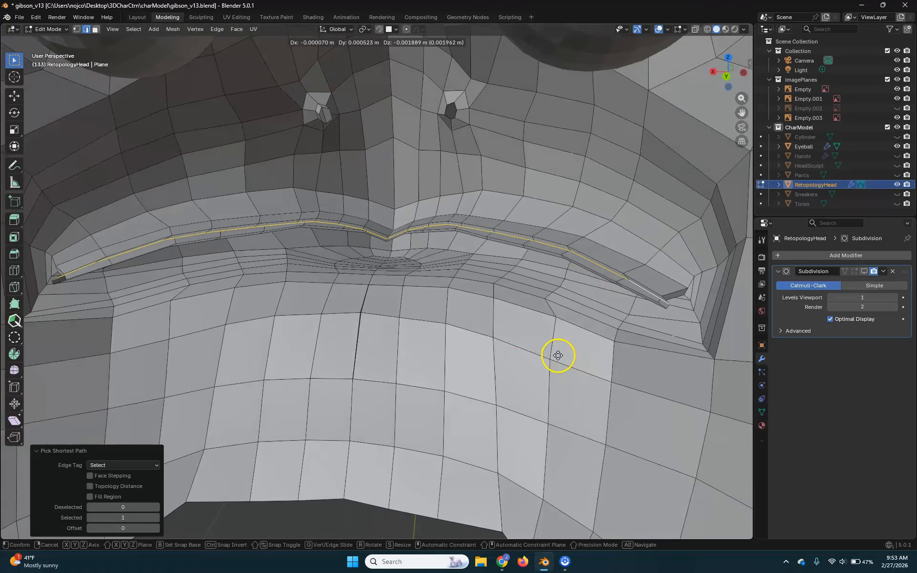
key(z)
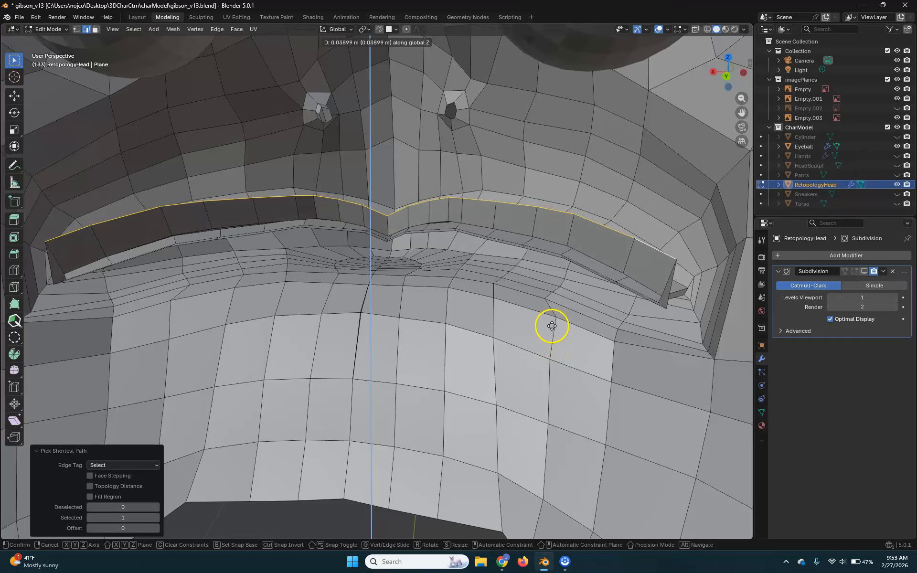
click(552, 326)
Select the lower edges of the innermost mouth loop from corner to corner and move them down about 0.029 m along global Z
middle_drag(350, 260, 360, 297)
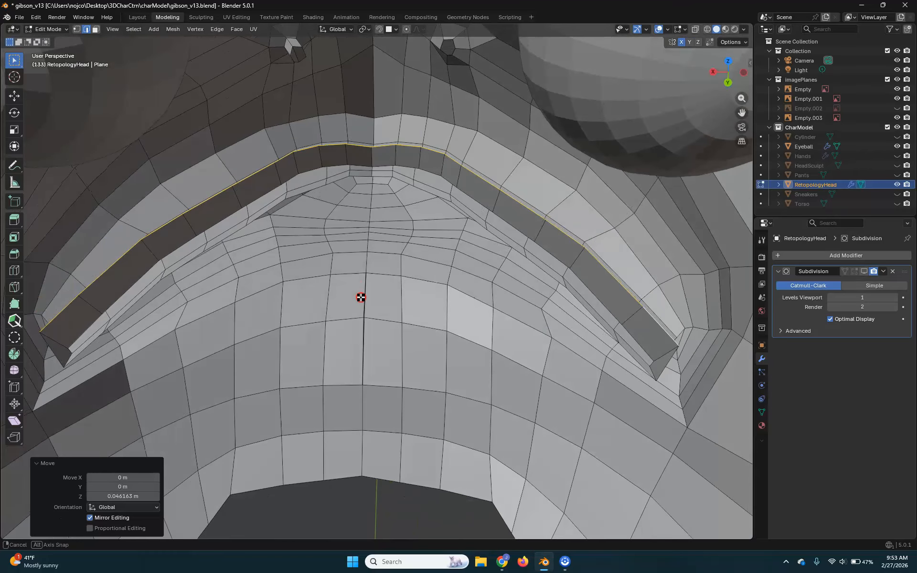
click(86, 345)
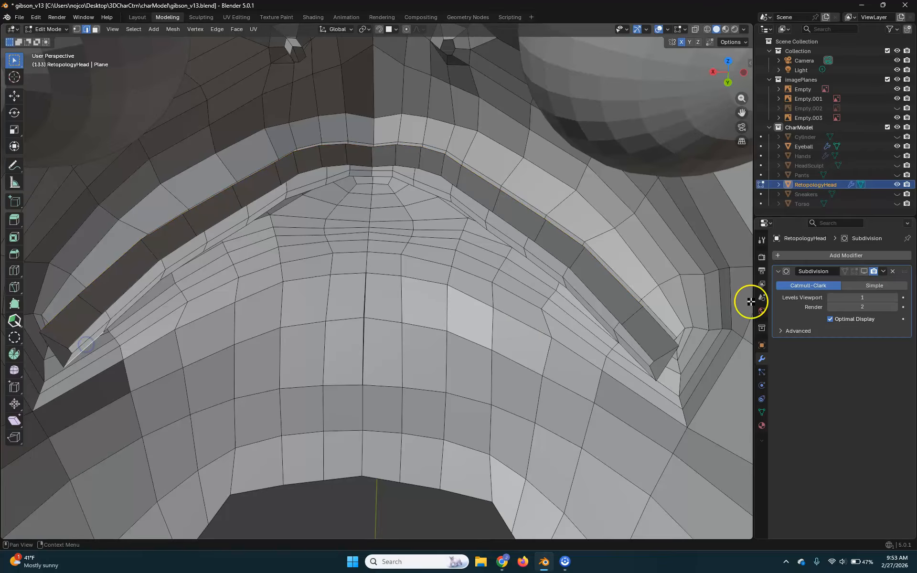
ctrl+click(637, 364)
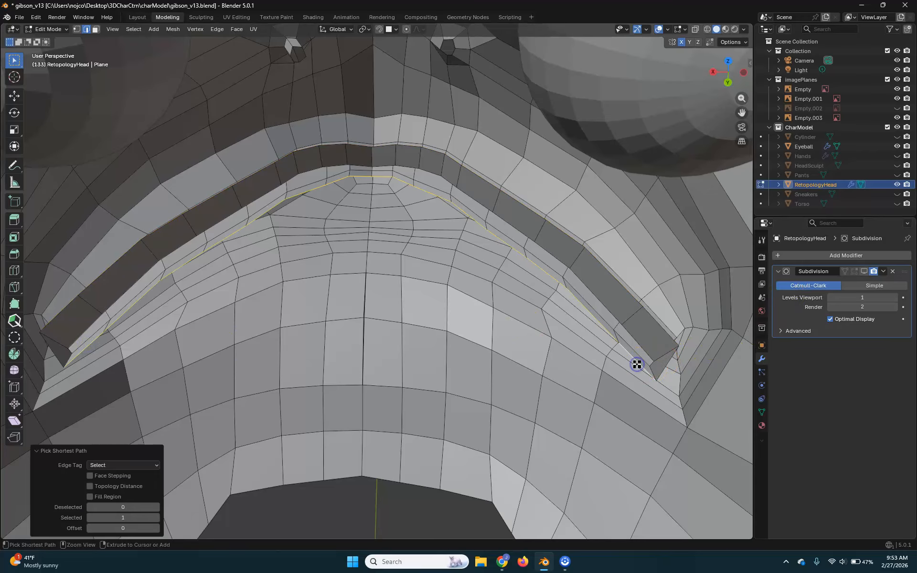
middle_drag(636, 364, 613, 350)
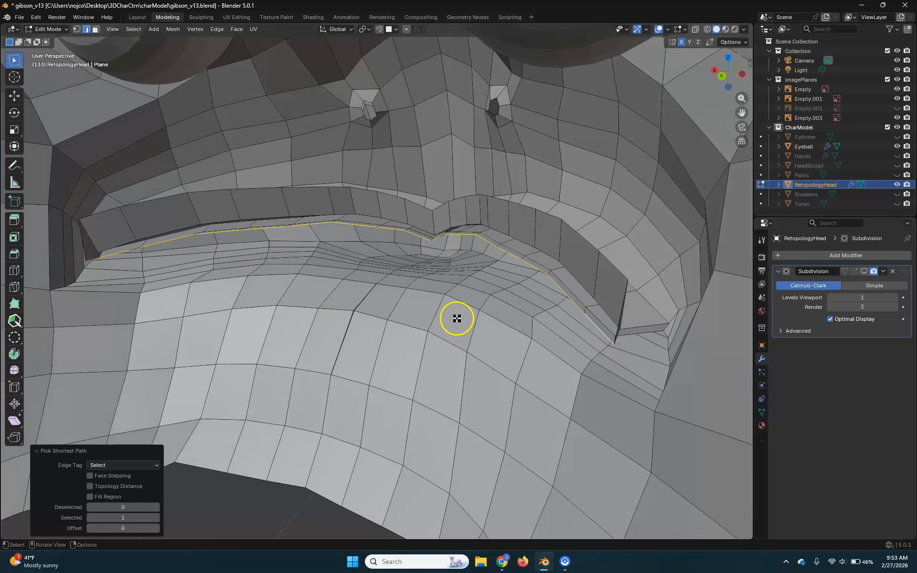
key(g)
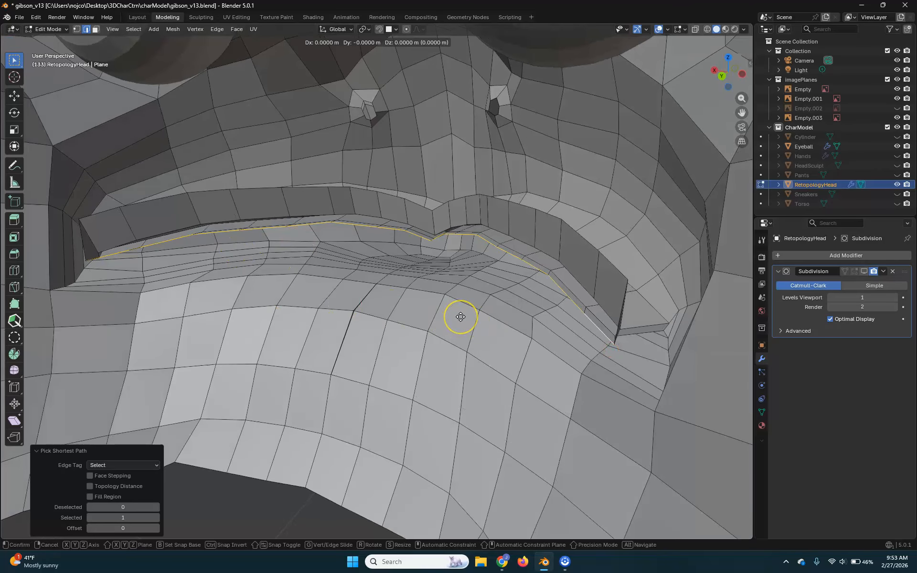
key(z)
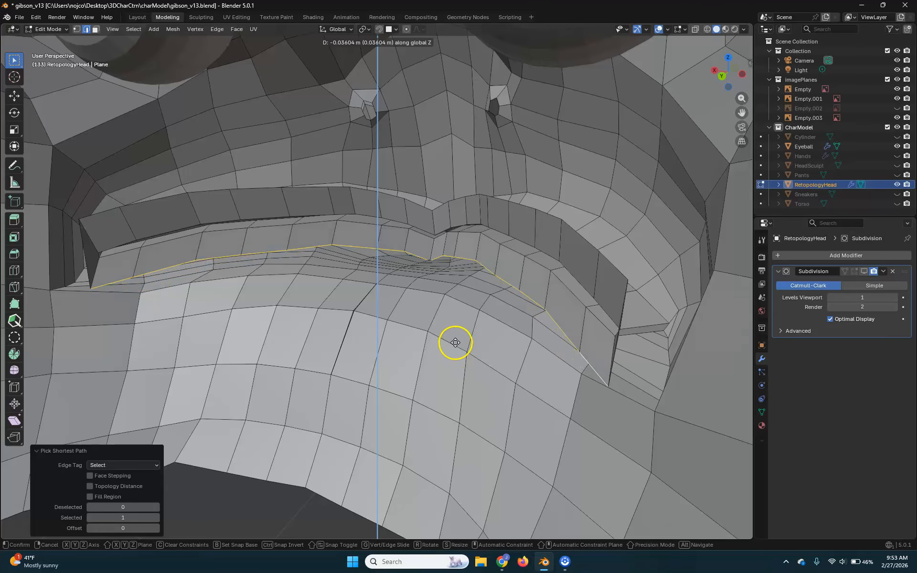
click(452, 340)
middle_drag(549, 328, 449, 282)
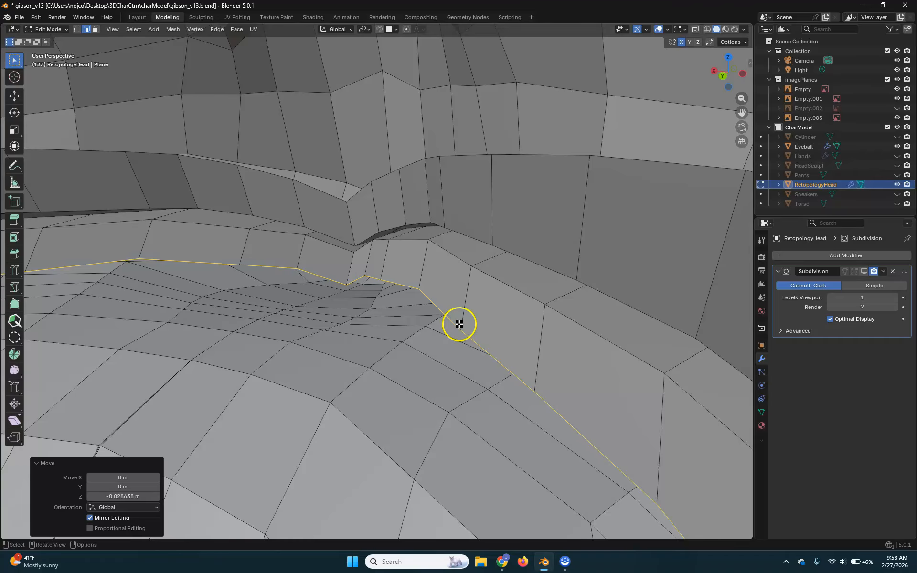
scroll(459, 325, down, 5)
mouse_move(417, 311)
middle_down()
mouse_move(430, 314)
mouse_move(407, 323)
middle_up()
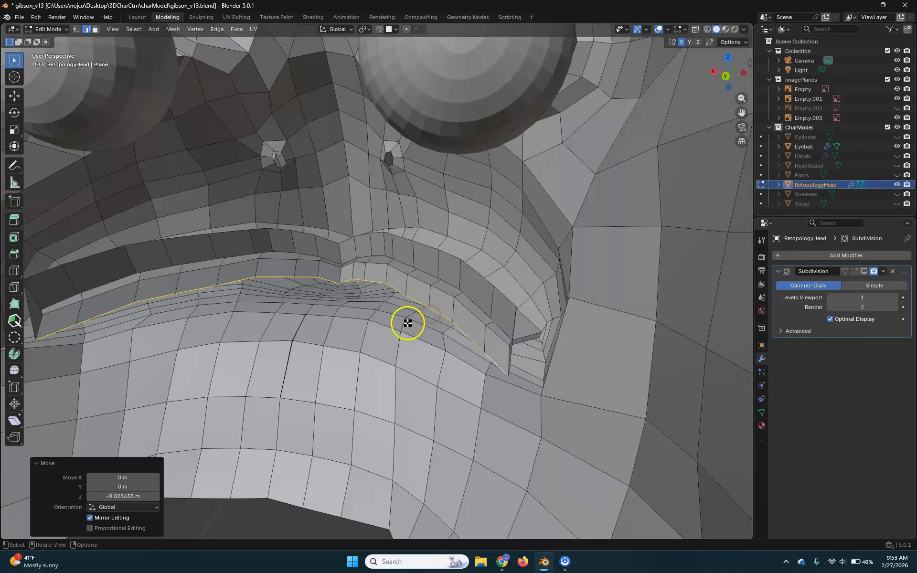
Select the entire innermost mouth edge loop and extrude it about 0.39 m inward along the global Y axis
alt+shift+click(467, 336)
middle_drag(467, 333, 499, 333)
key(g)
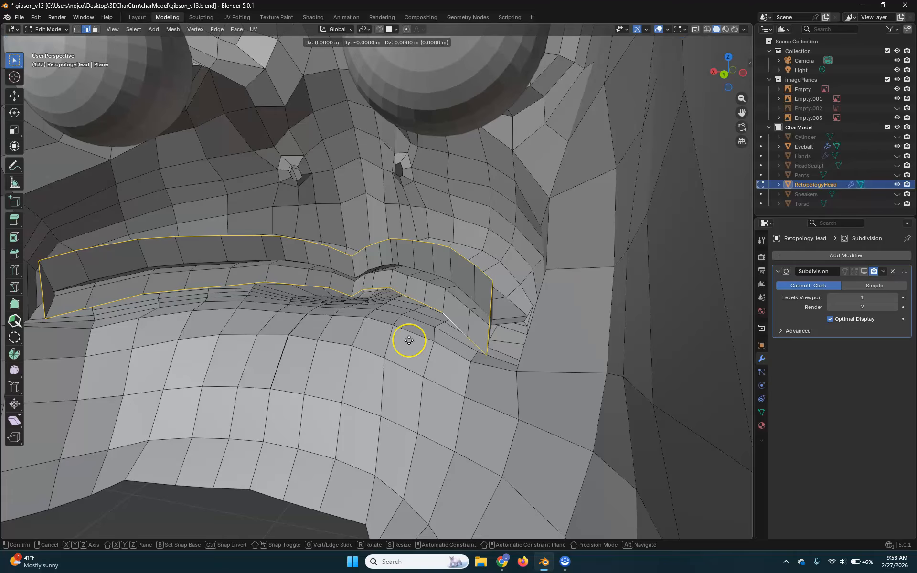
key(y)
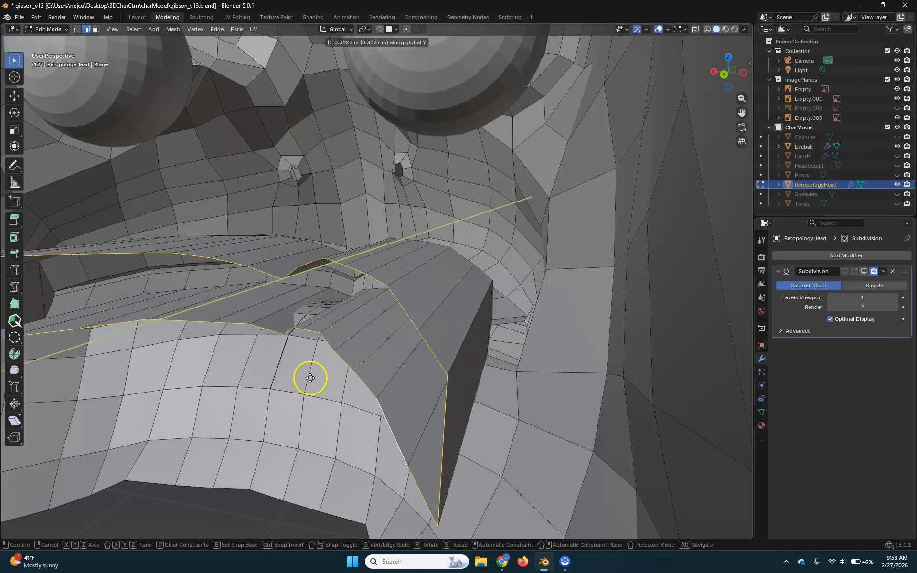
click(260, 399)
Flatten the extruded back loop of the mouth cavity by scaling it to 0 along the global Y axis
middle_drag(260, 400, 534, 280)
scroll(511, 302, down, 2)
scroll(514, 298, up, 2)
shift+middle_drag(489, 330, 464, 344)
text(s)
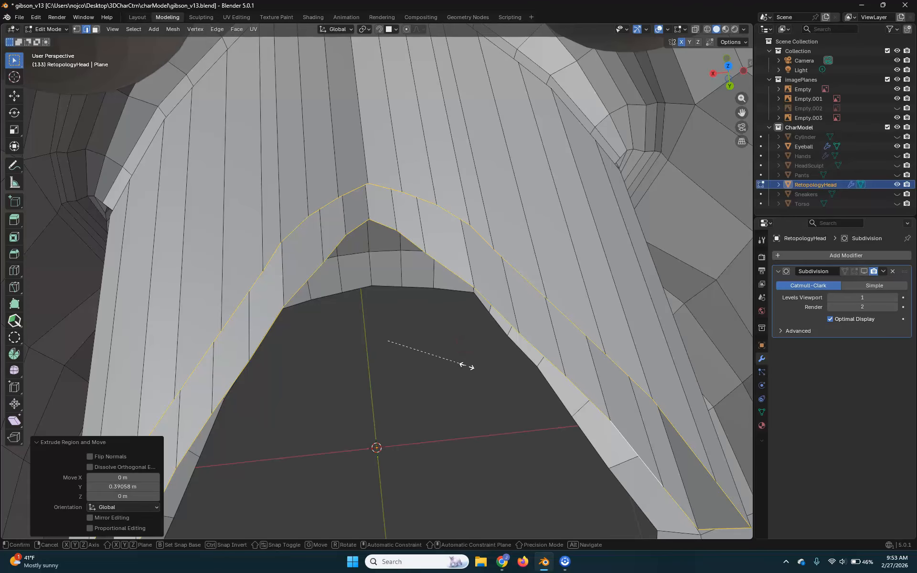
text(y0)
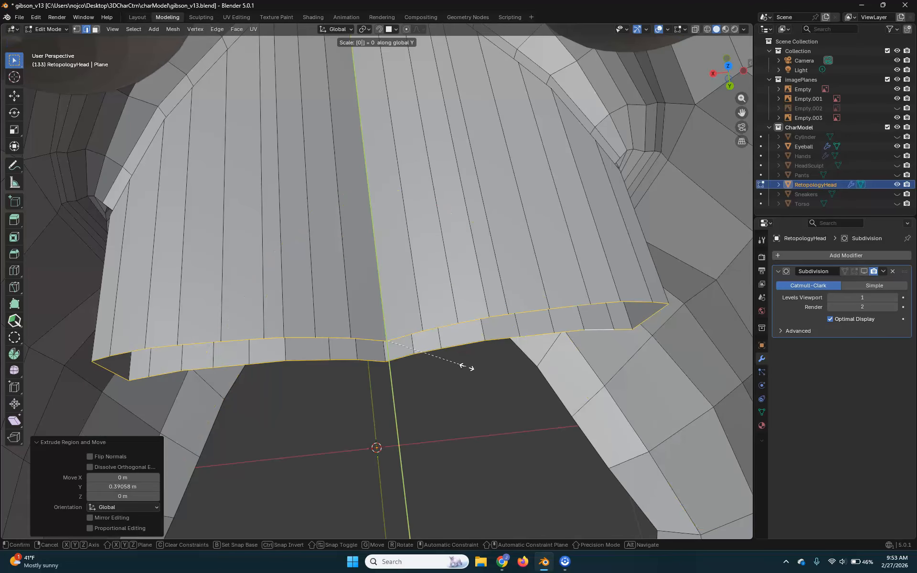
key(Return)
Examine the extruded mouth cavity, then the whole head in Object Mode with nothing selected, from several angles
middle_drag(480, 384, 311, 272)
scroll(463, 324, up, 3)
shift+middle_drag(396, 276, 467, 368)
middle_drag(548, 404, 516, 348)
key(Tab)
click(571, 337)
click(658, 381)
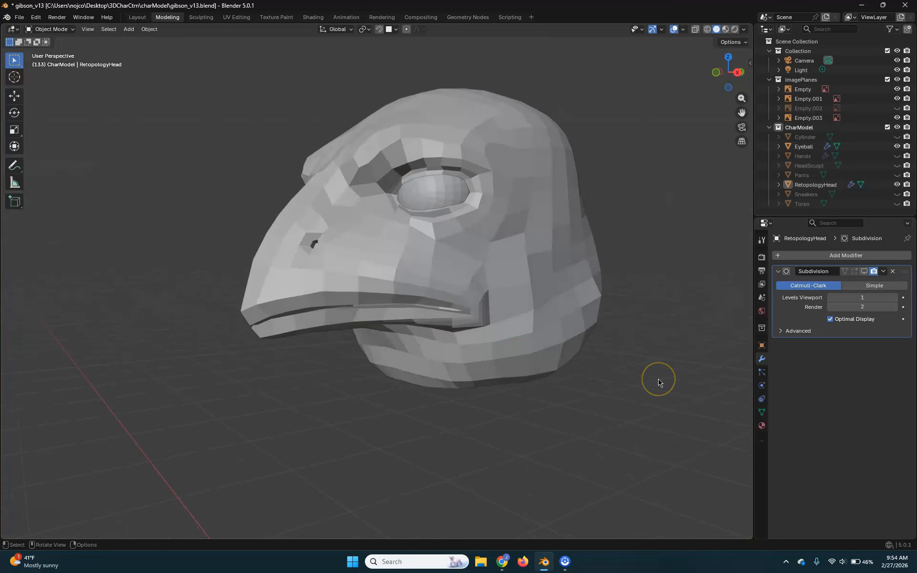
middle_drag(602, 340, 689, 328)
middle_drag(589, 307, 436, 411)
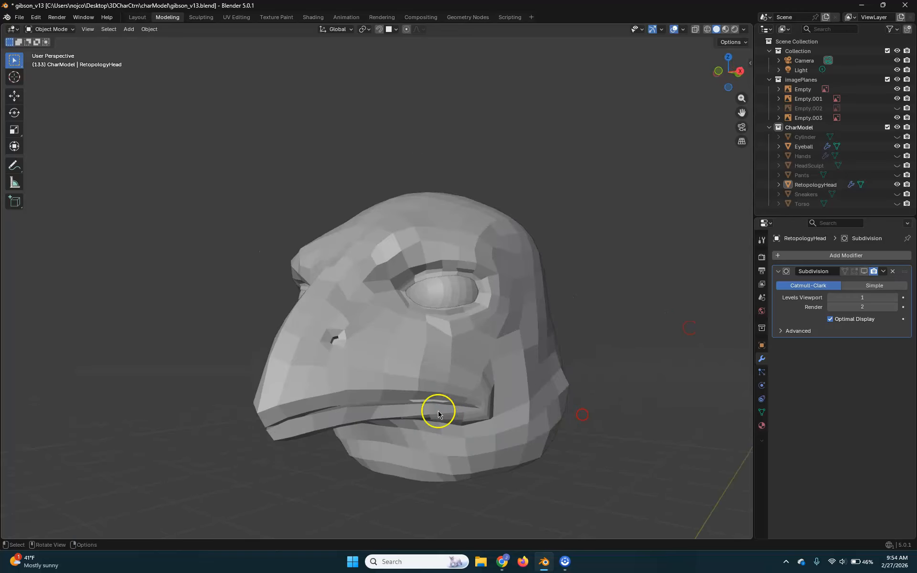
Apply Shade Smooth to all faces of the retopologized head in Edit Mode and return to Object Mode
click(452, 370)
key(Tab)
click(447, 372)
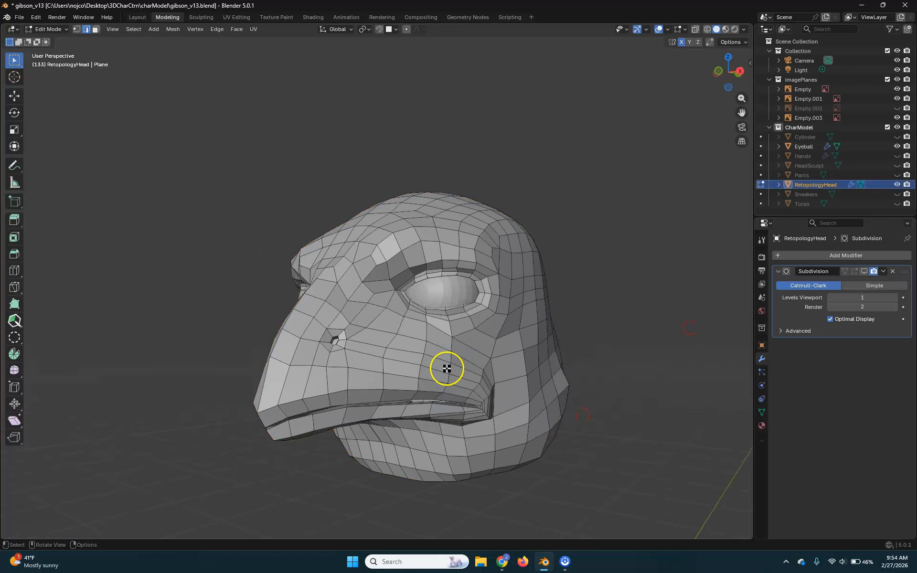
key(a)
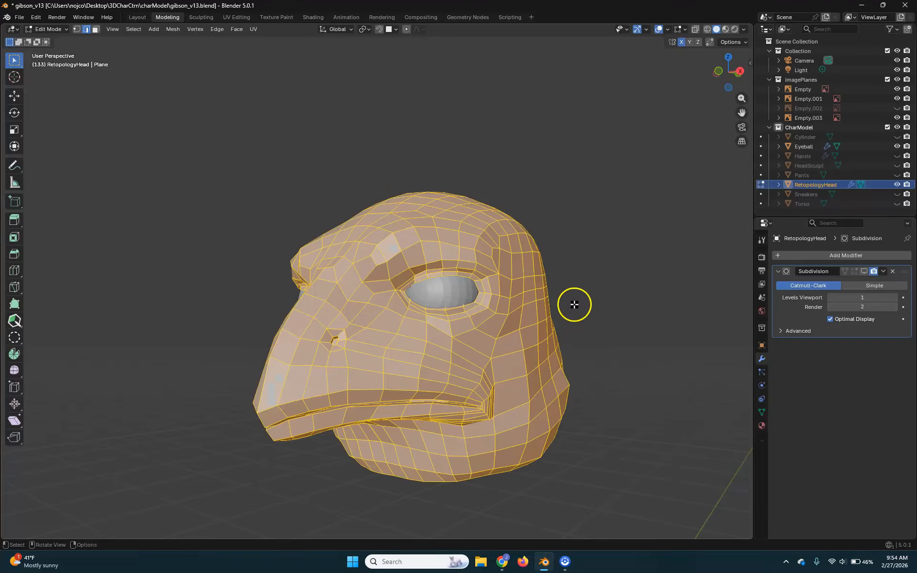
click(232, 29)
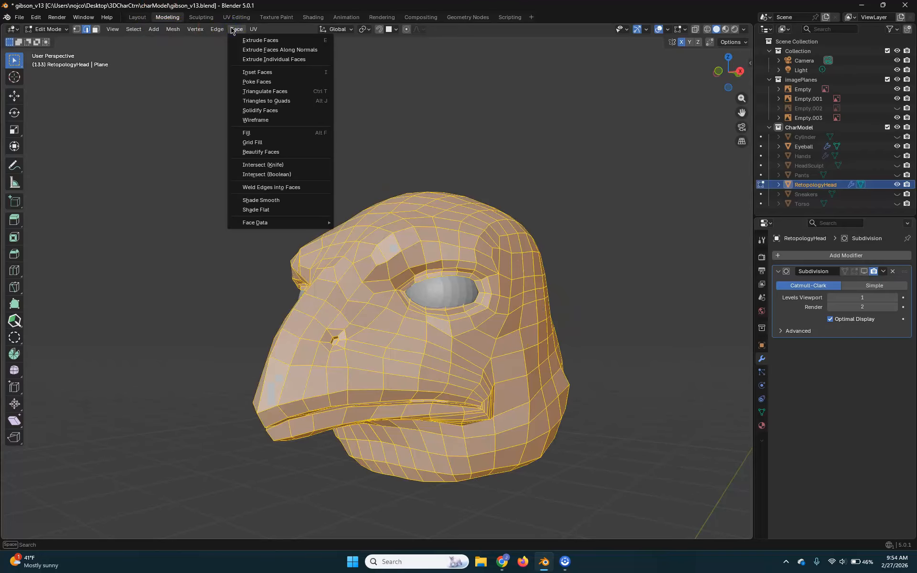
click(287, 201)
key(Tab)
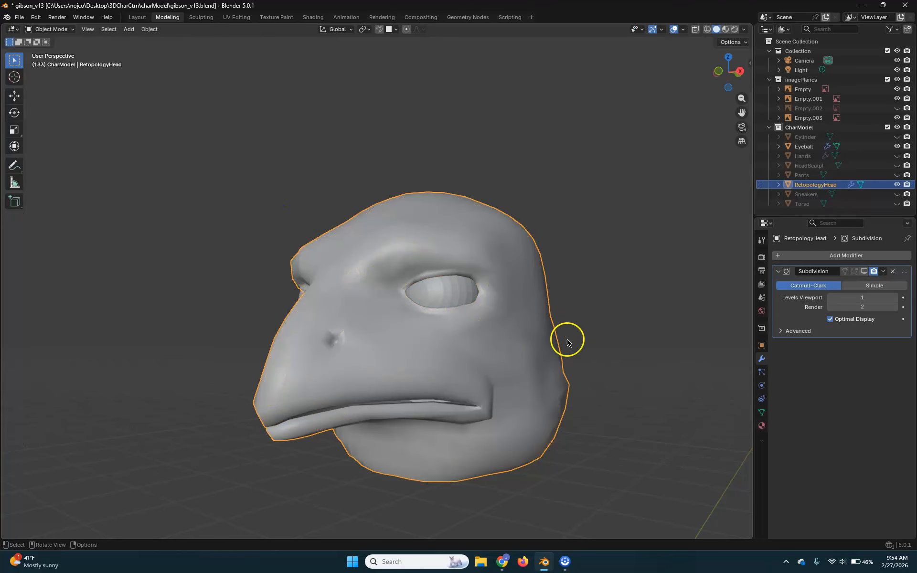
Examine the smooth-shaded head from the front and side, checking the eye sockets, nostrils and mouth
click(611, 285)
middle_drag(457, 367, 474, 333)
middle_drag(570, 430, 632, 410)
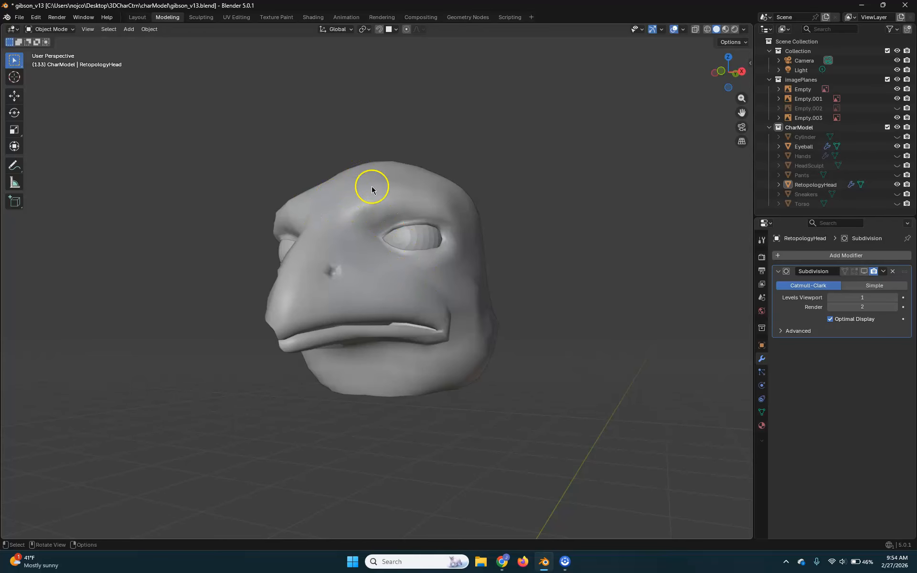
mouse_move(334, 208)
middle_down()
mouse_move(440, 211)
mouse_move(317, 227)
mouse_move(262, 211)
mouse_move(172, 215)
mouse_move(285, 228)
mouse_move(438, 208)
mouse_move(282, 207)
mouse_move(487, 215)
mouse_move(337, 213)
middle_up()
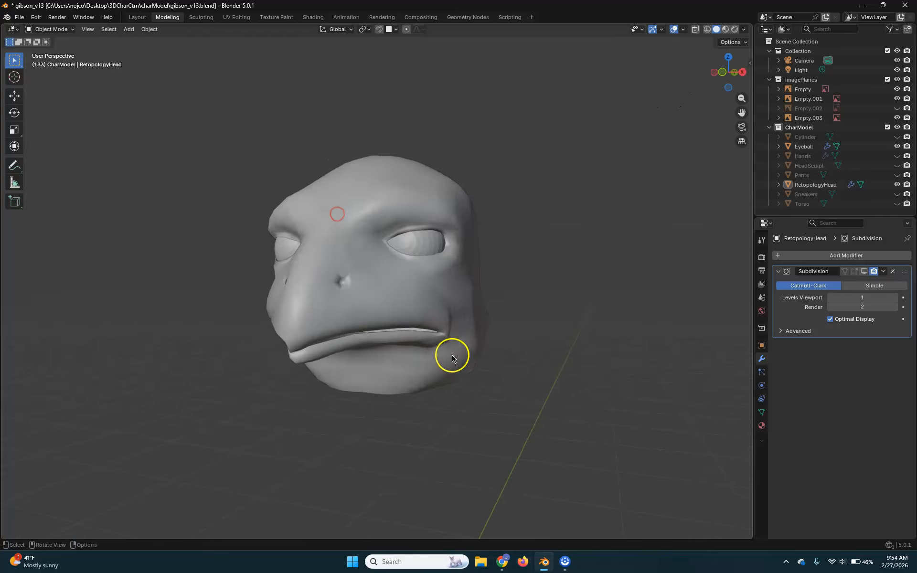
middle_drag(508, 391, 544, 397)
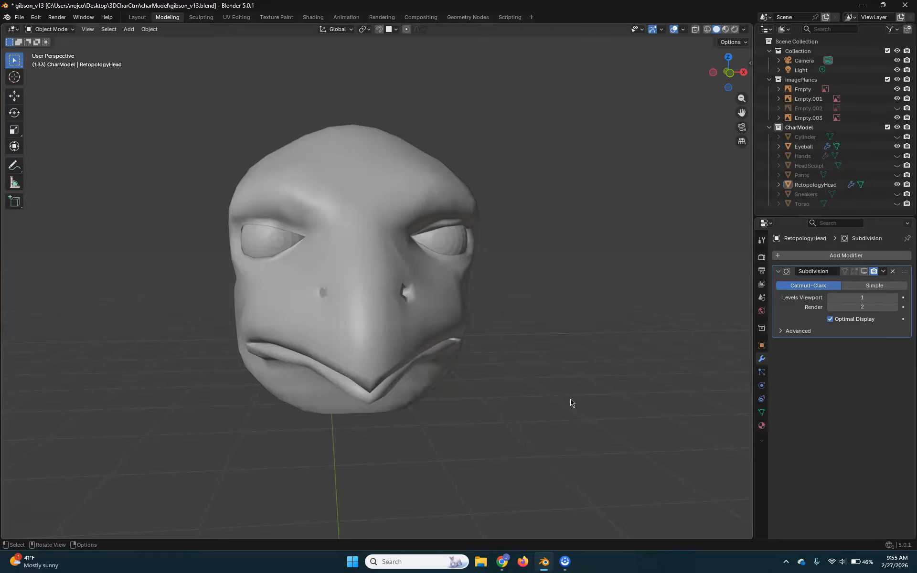
middle_drag(518, 384, 394, 429)
scroll(452, 354, up, 5)
click(457, 350)
scroll(394, 430, down, 3)
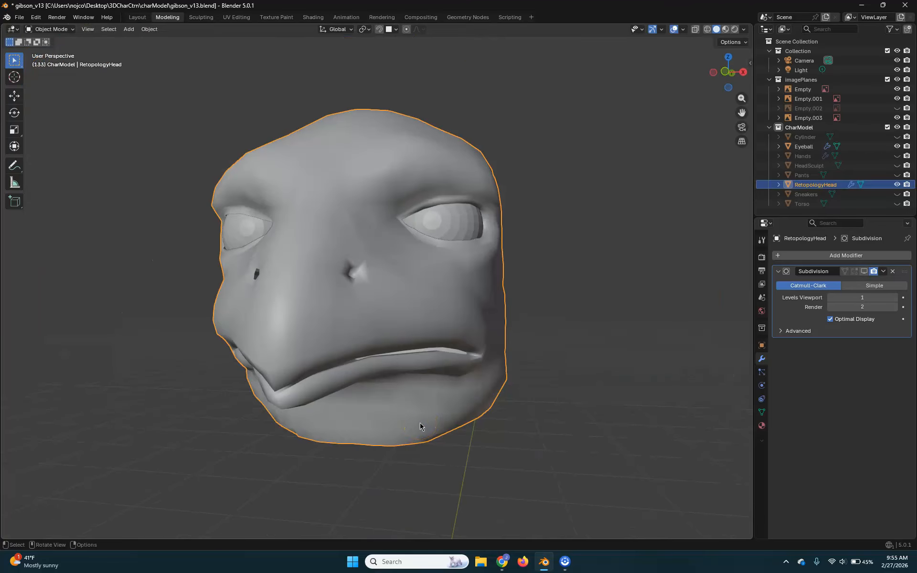